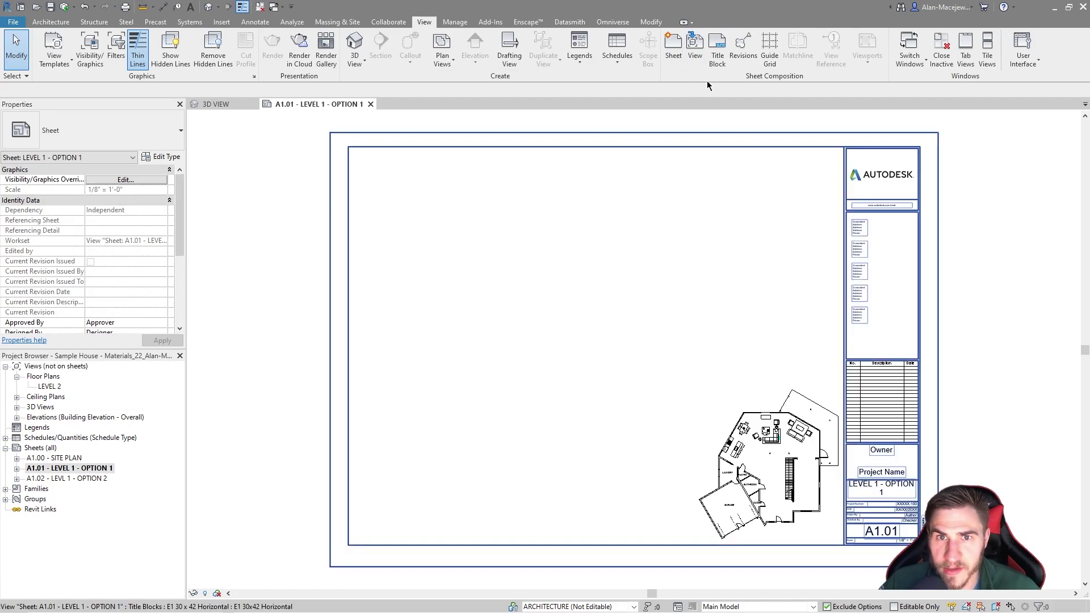
click(696, 51)
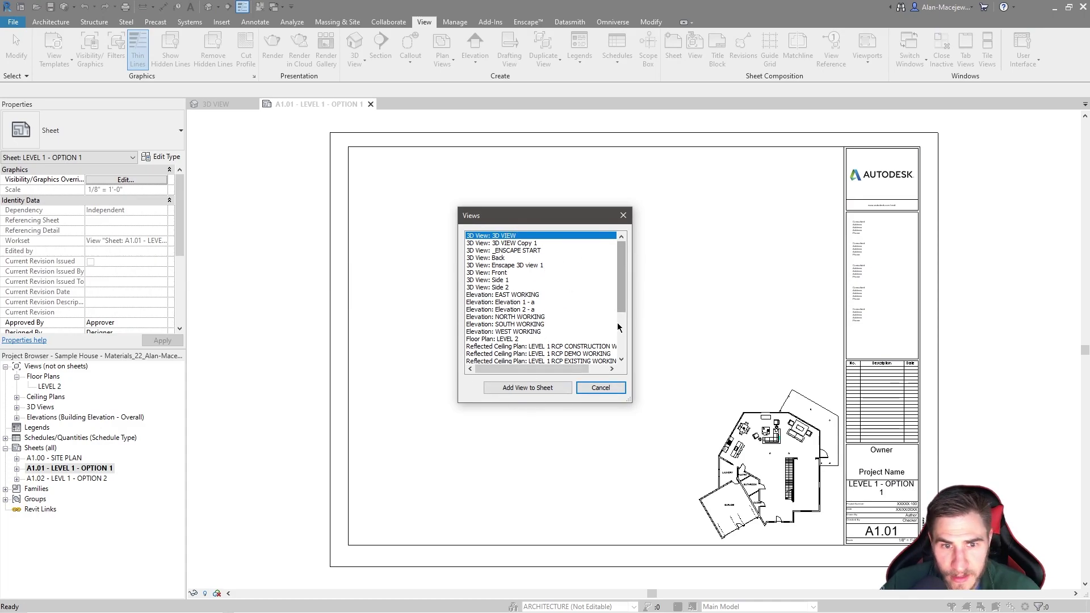
drag(621, 307, 545, 391)
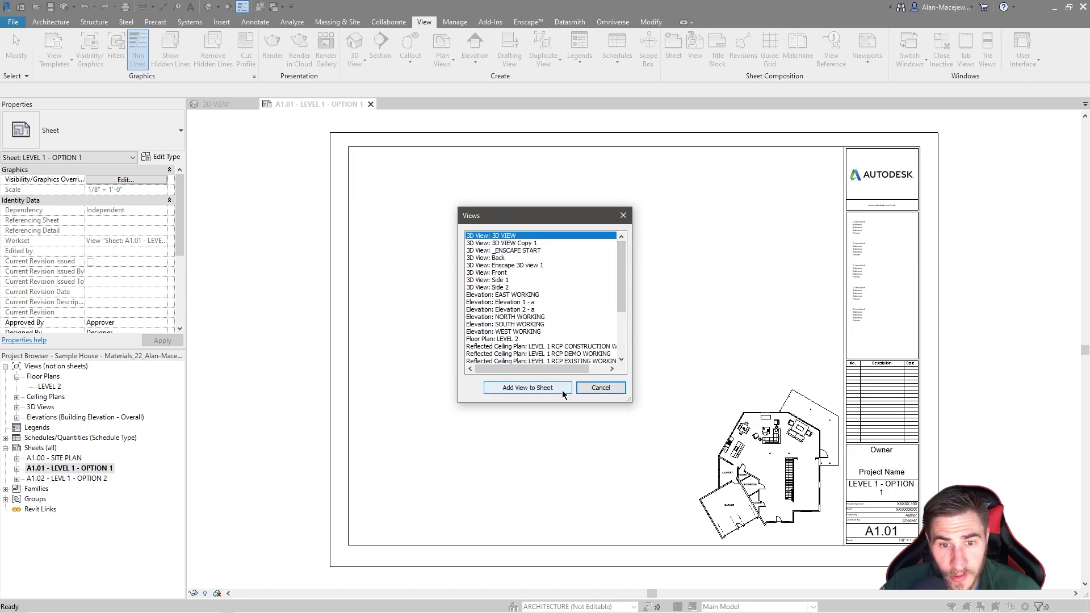
drag(621, 283, 517, 261)
click(499, 258)
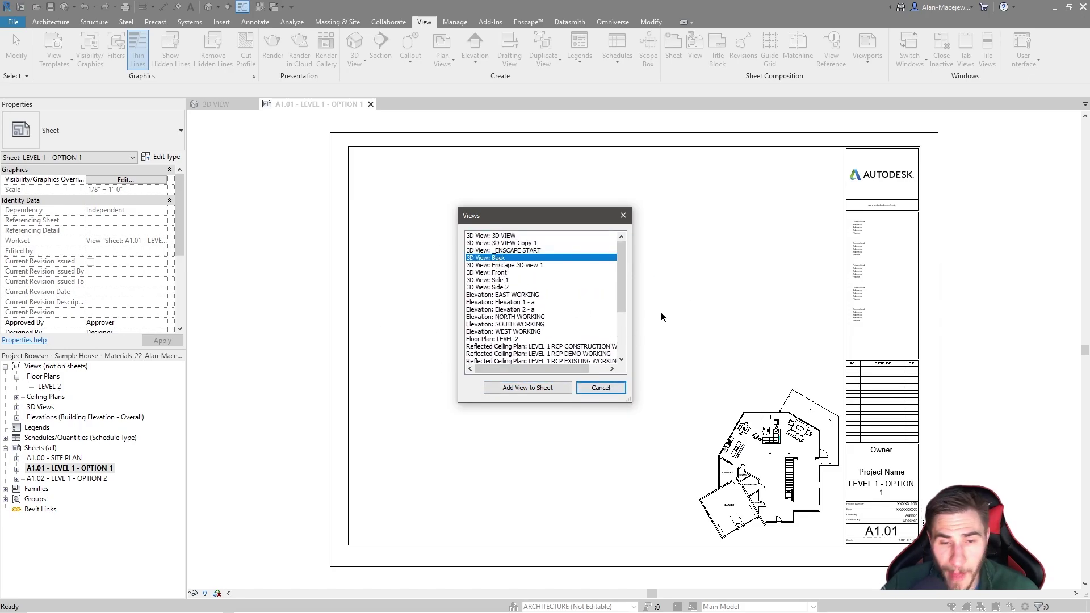
click(528, 387)
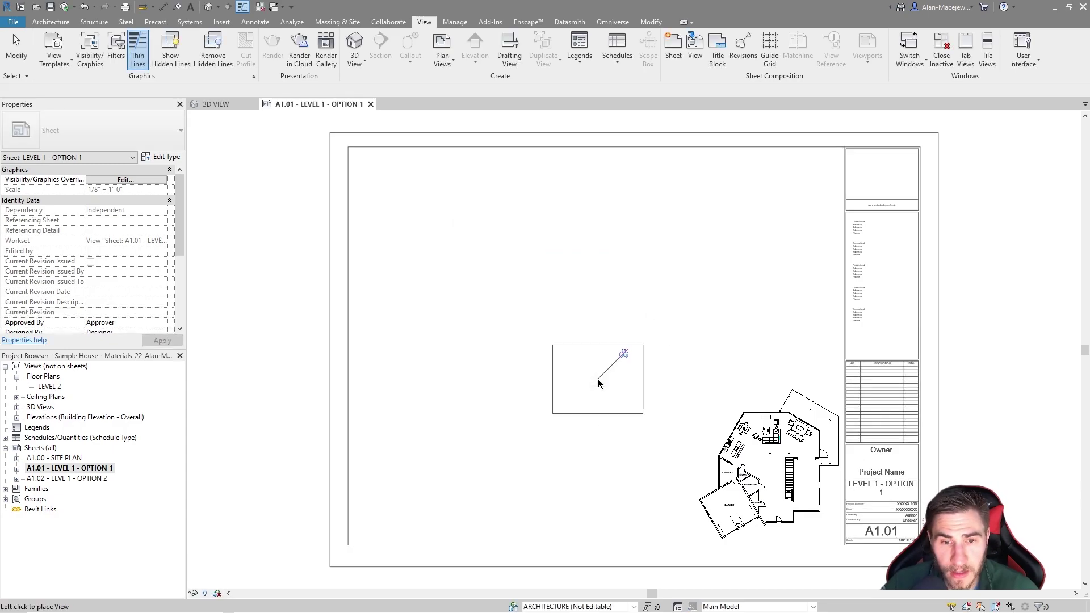
click(528, 444)
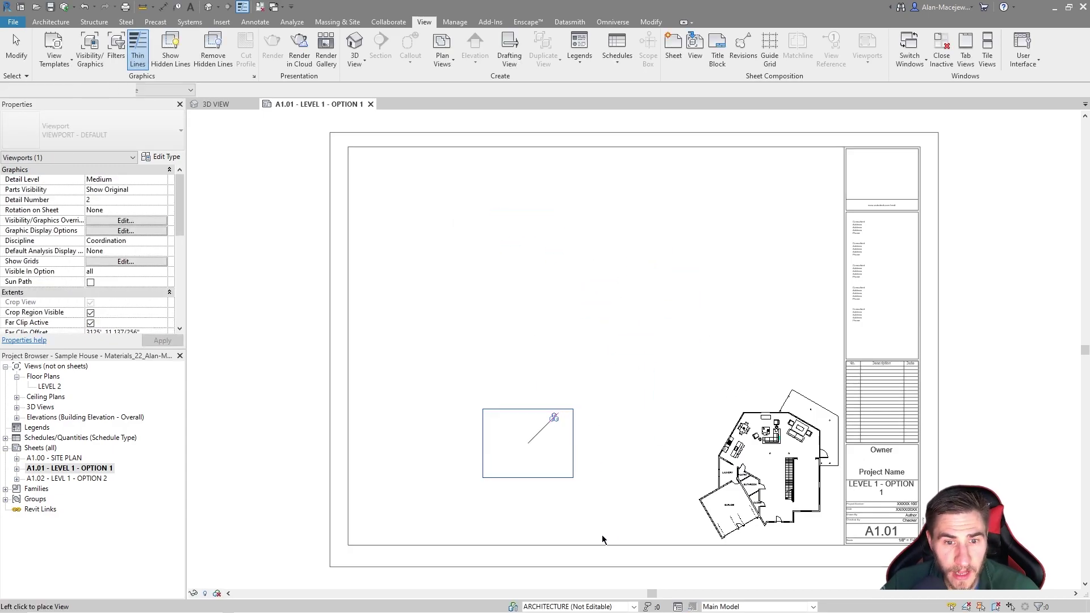
key(Escape)
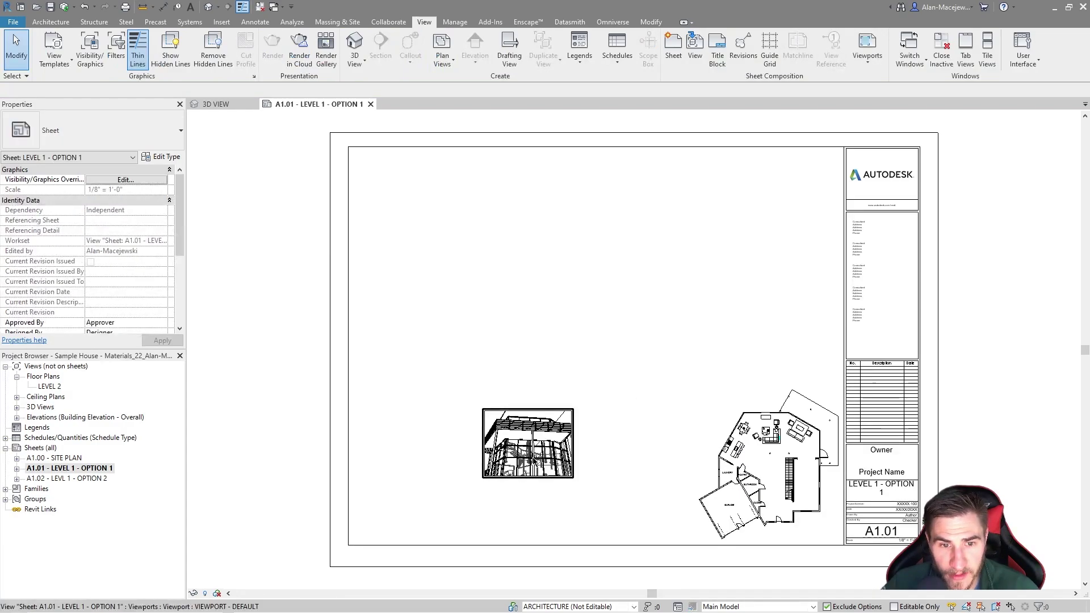
click(750, 405)
key(ctrl+z)
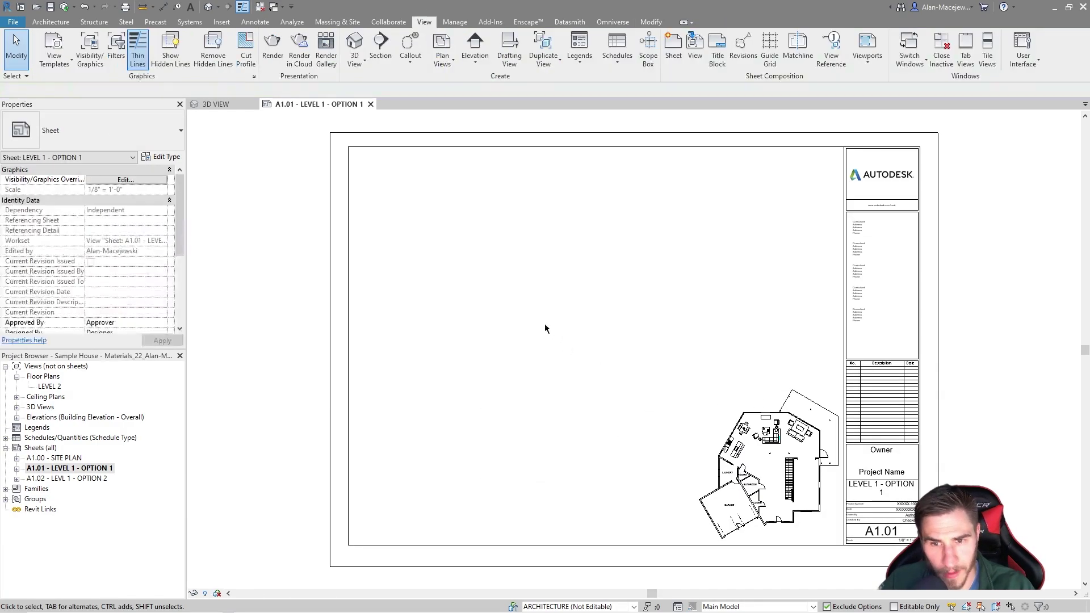
click(695, 46)
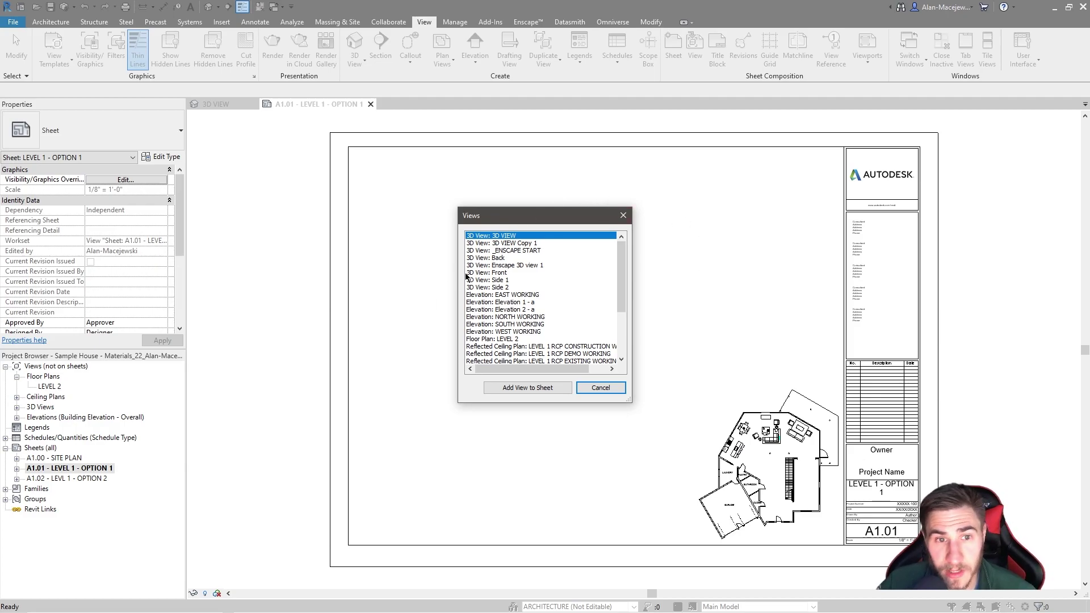
click(500, 264)
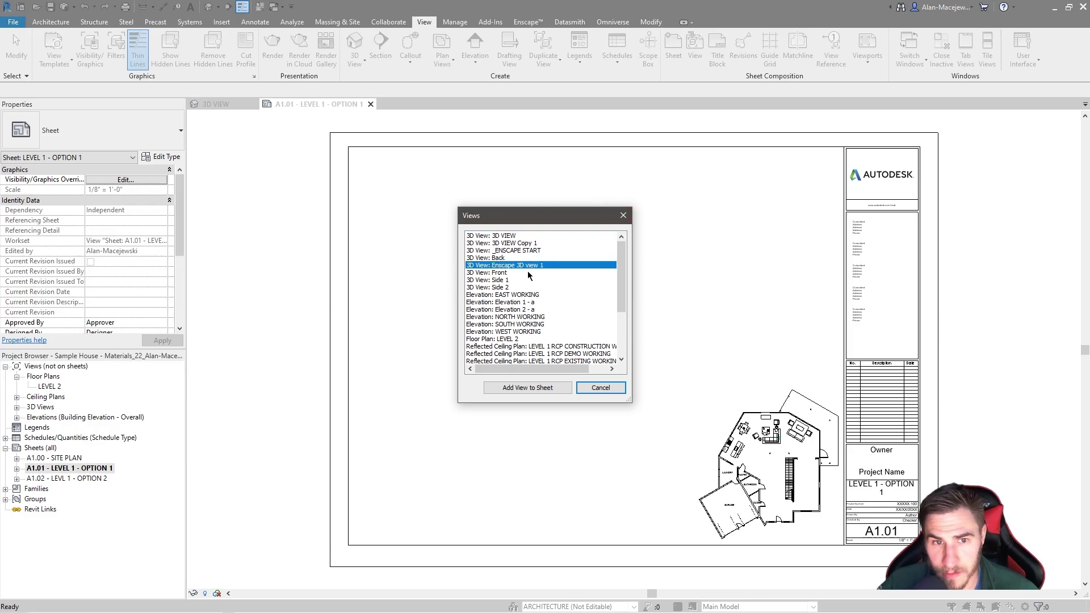
click(521, 274)
click(523, 310)
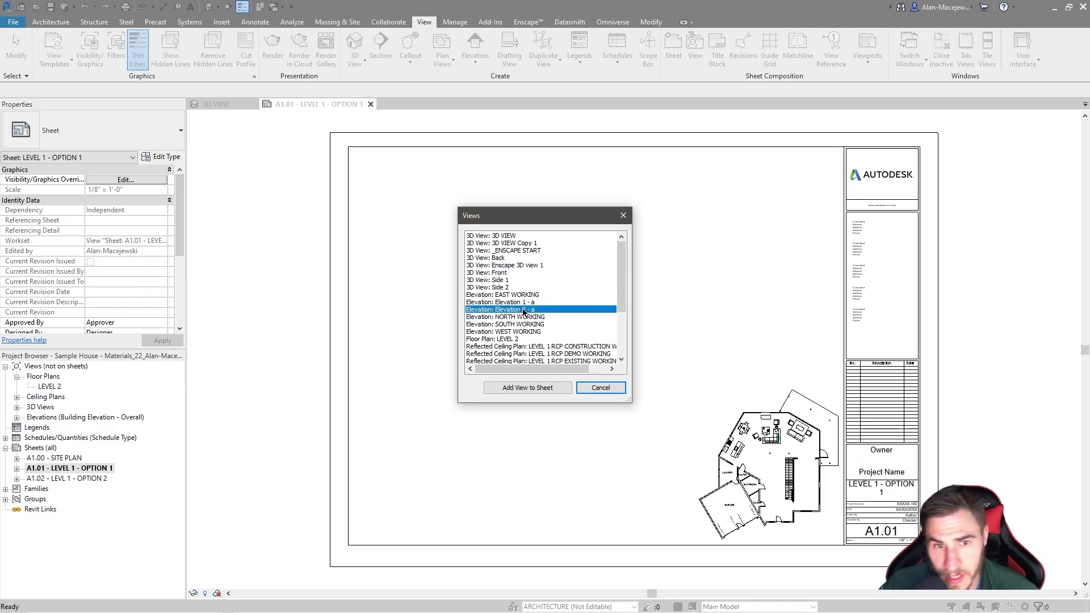
click(526, 346)
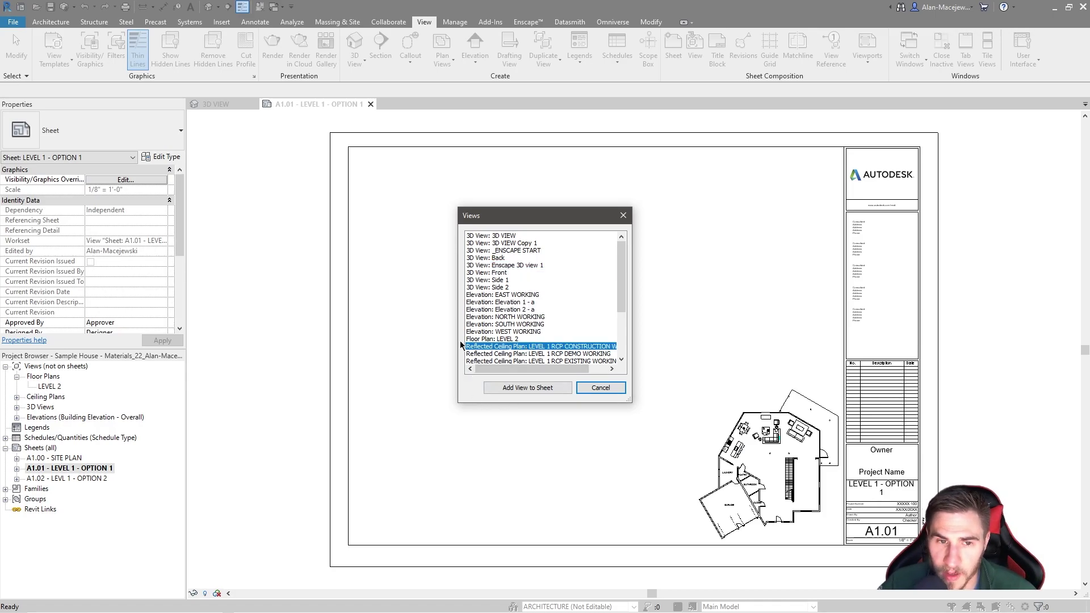
click(522, 265)
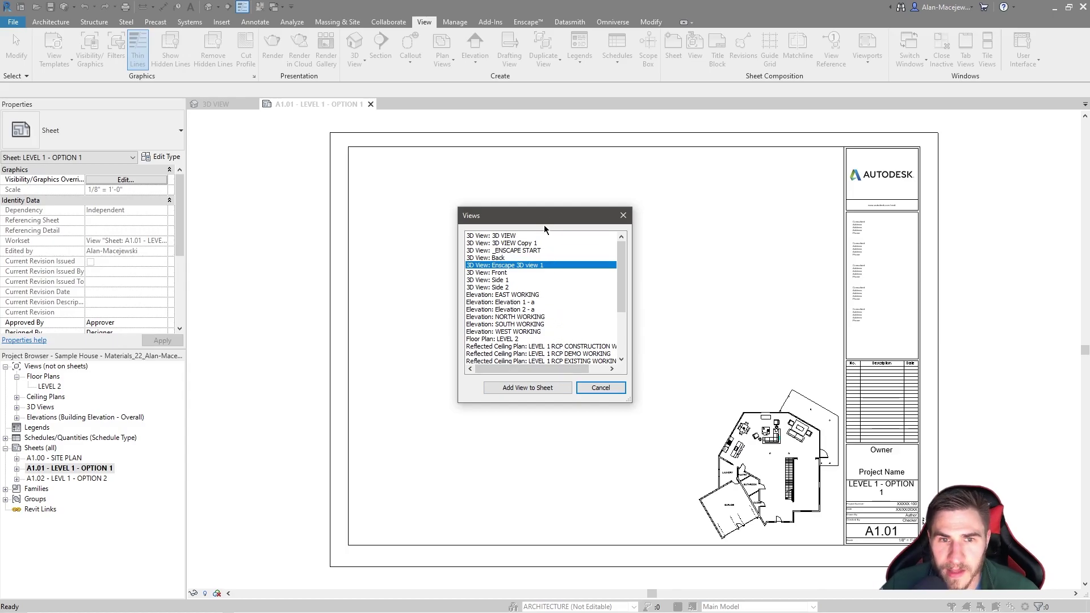
drag(543, 216, 610, 181)
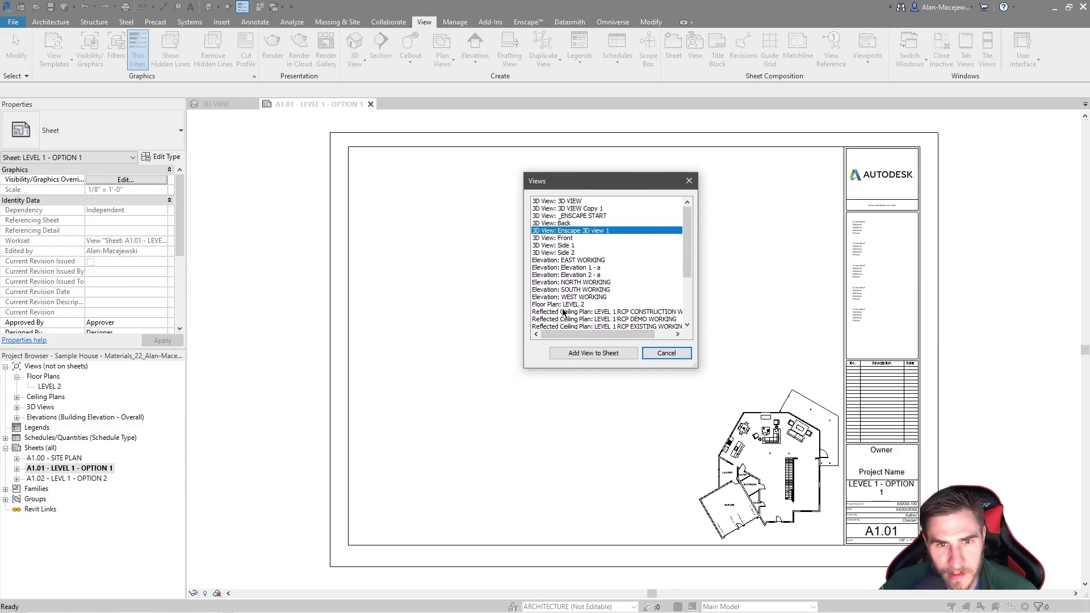
click(570, 275)
click(569, 253)
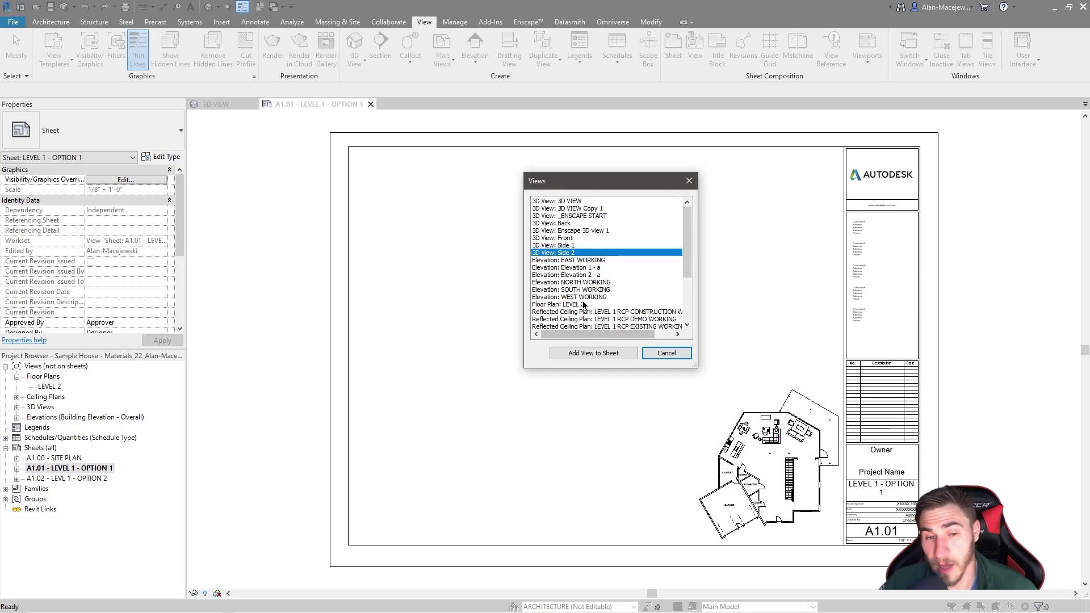
click(657, 352)
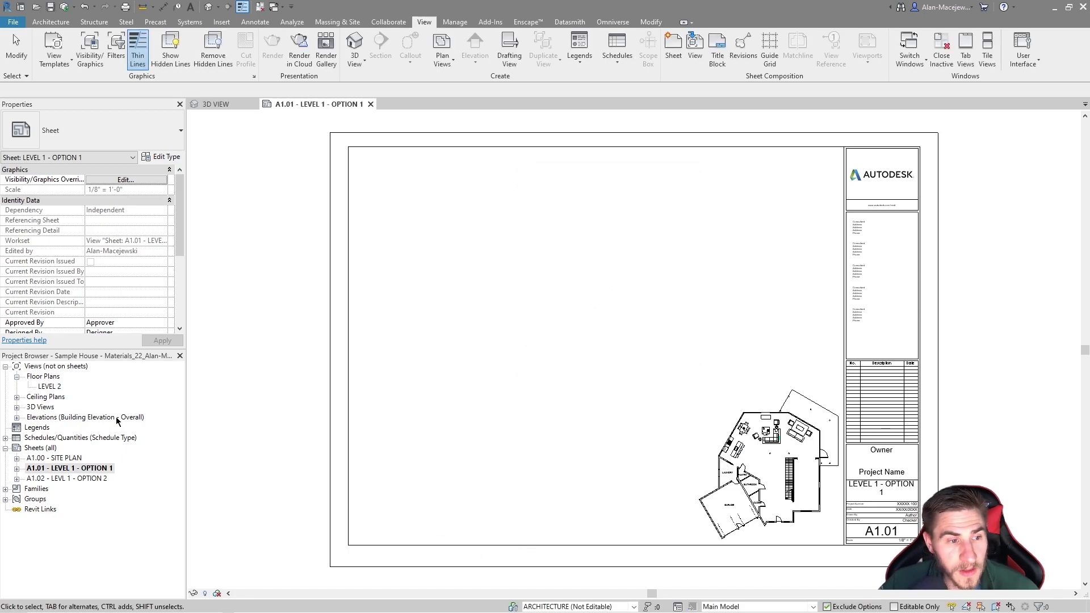
click(17, 397)
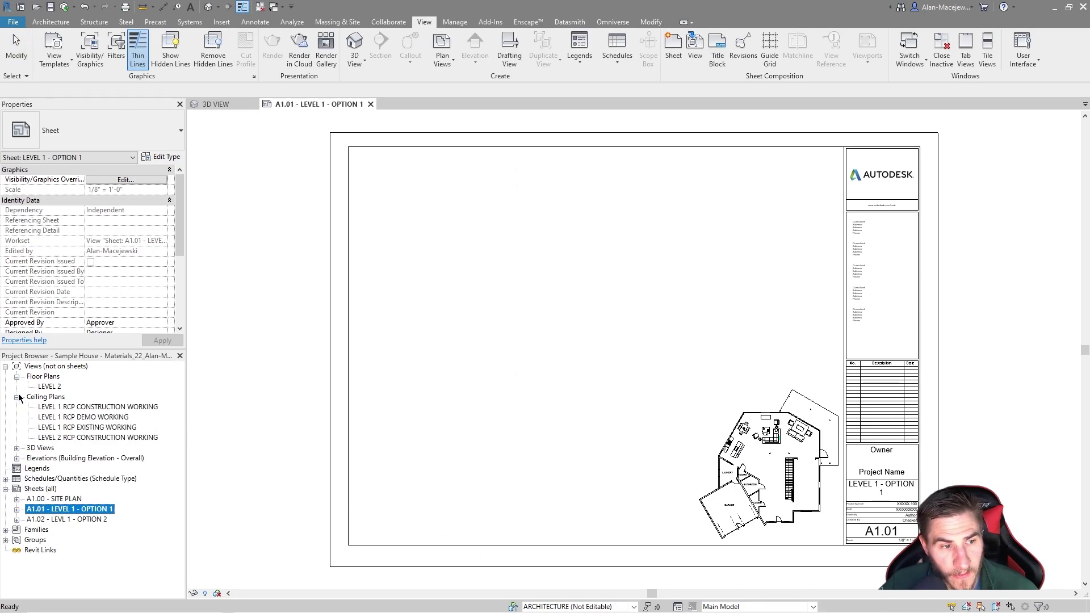
click(93, 408)
shift+click(103, 439)
click(85, 427)
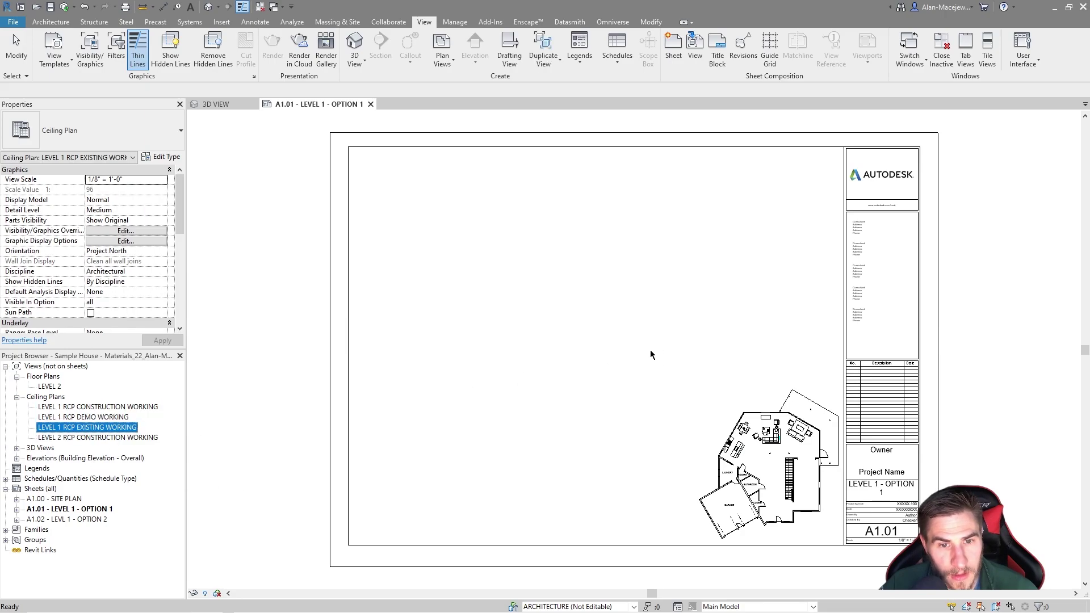
drag(651, 354, 650, 353)
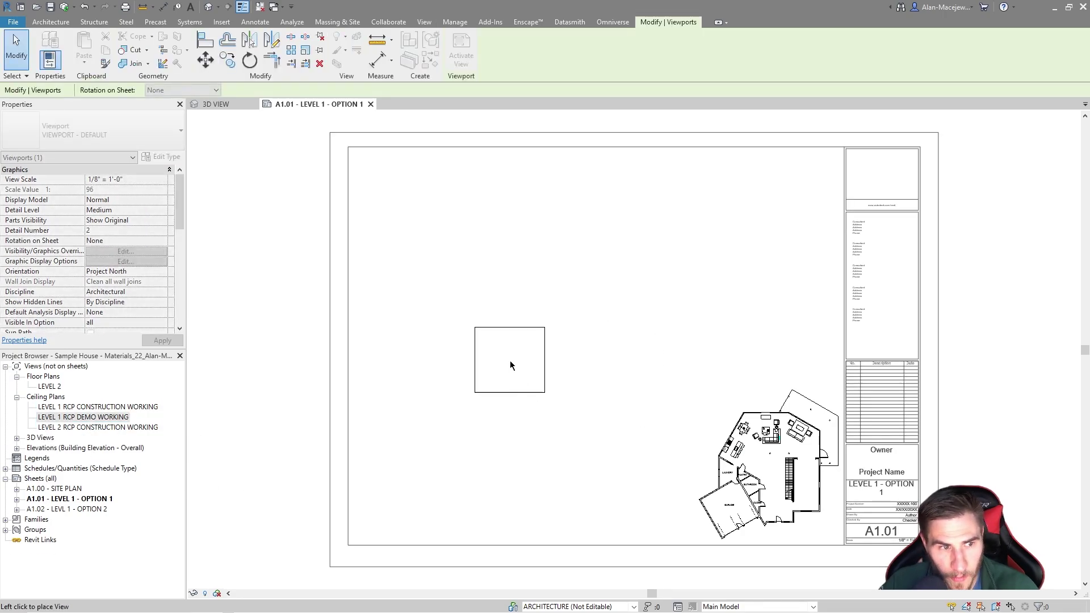
click(509, 365)
key(Escape)
click(16, 398)
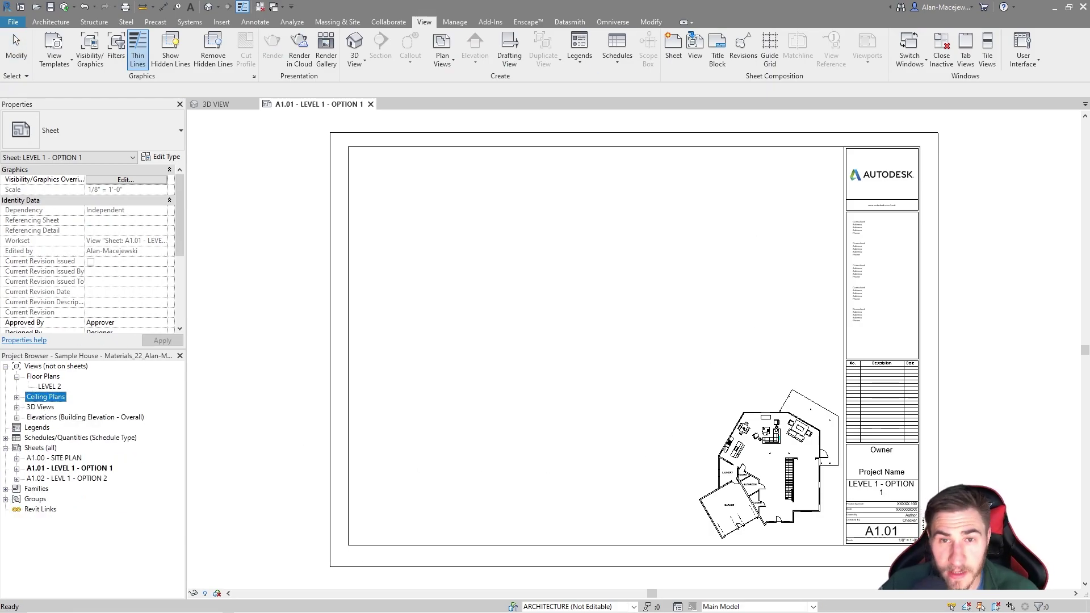
Open the list of views to add, enlarge it, and close it without adding a view.
click(745, 130)
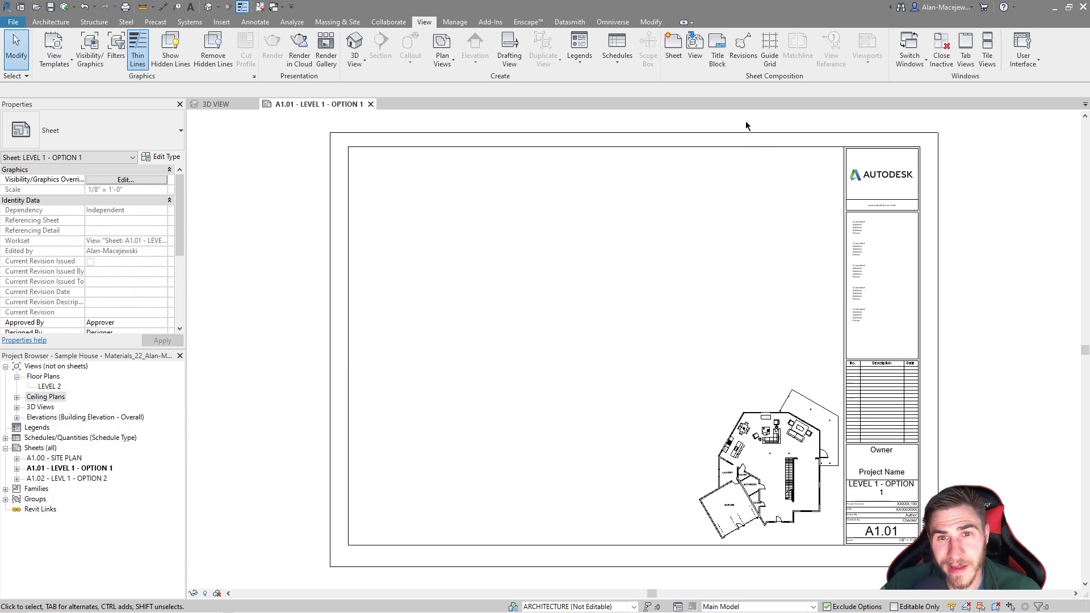
click(695, 45)
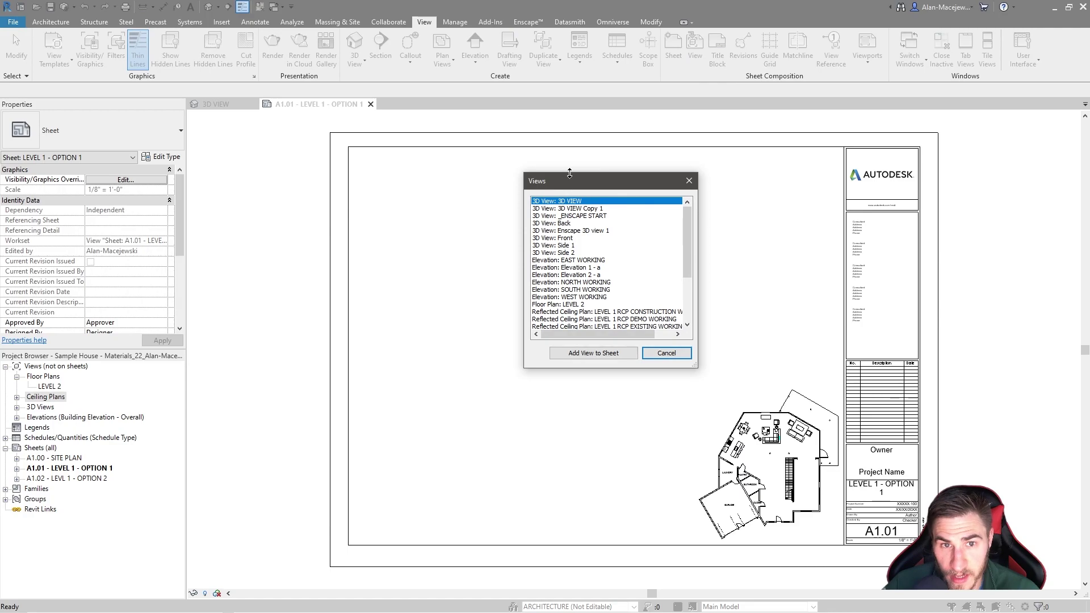
drag(572, 172, 623, 157)
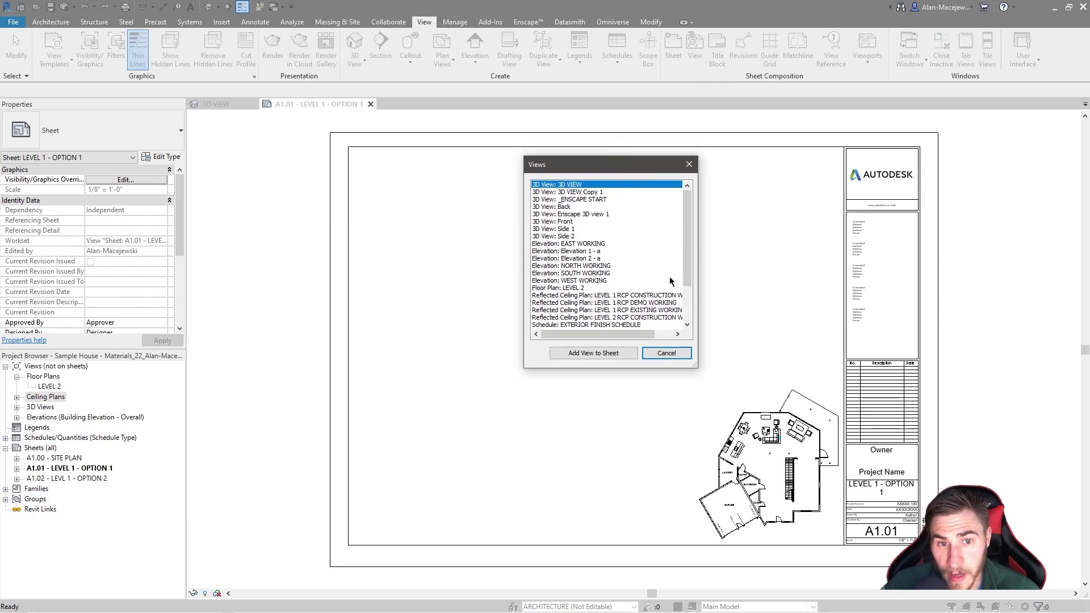
mouse_move(686, 277)
mouse_down()
mouse_move(693, 333)
mouse_move(697, 250)
mouse_move(701, 283)
mouse_up()
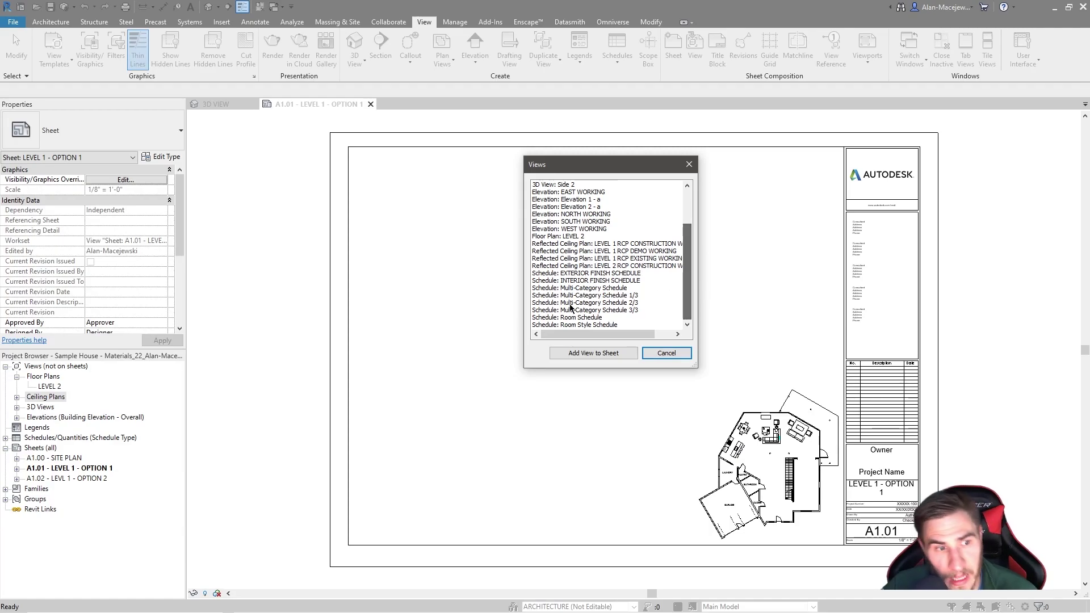
click(666, 353)
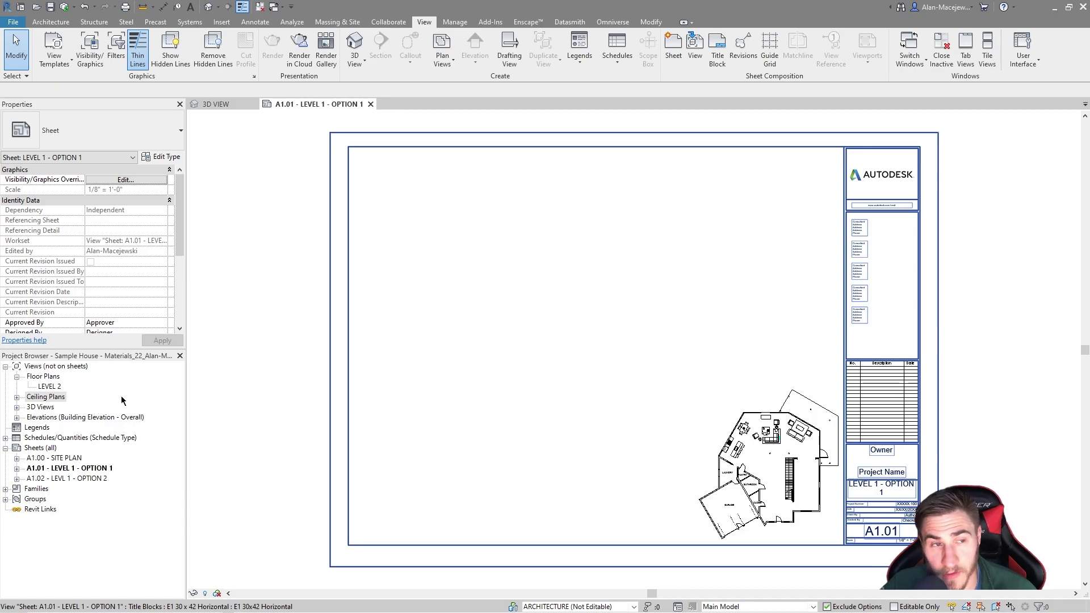
Inspect the Ceiling Plans context menu in the Project Browser, then expand and collapse the group.
right_click(77, 382)
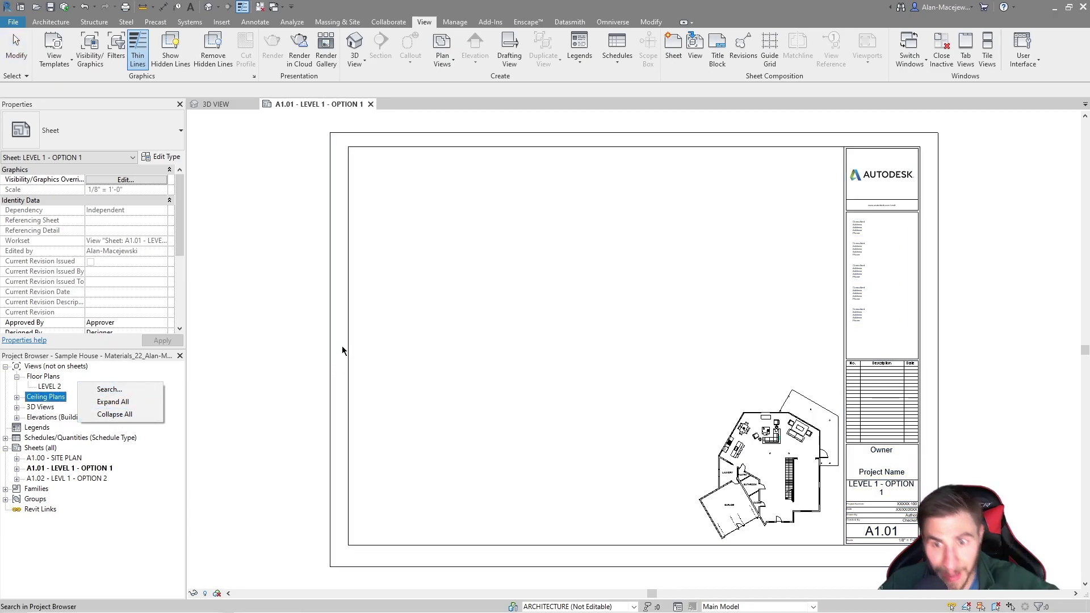
click(665, 279)
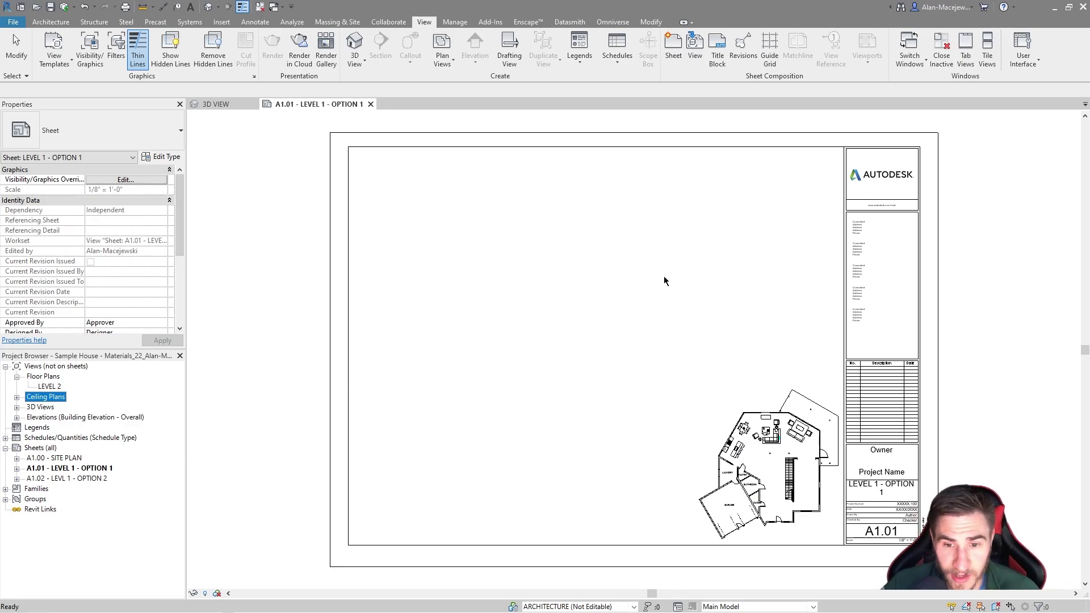
click(13, 397)
click(16, 397)
click(16, 397)
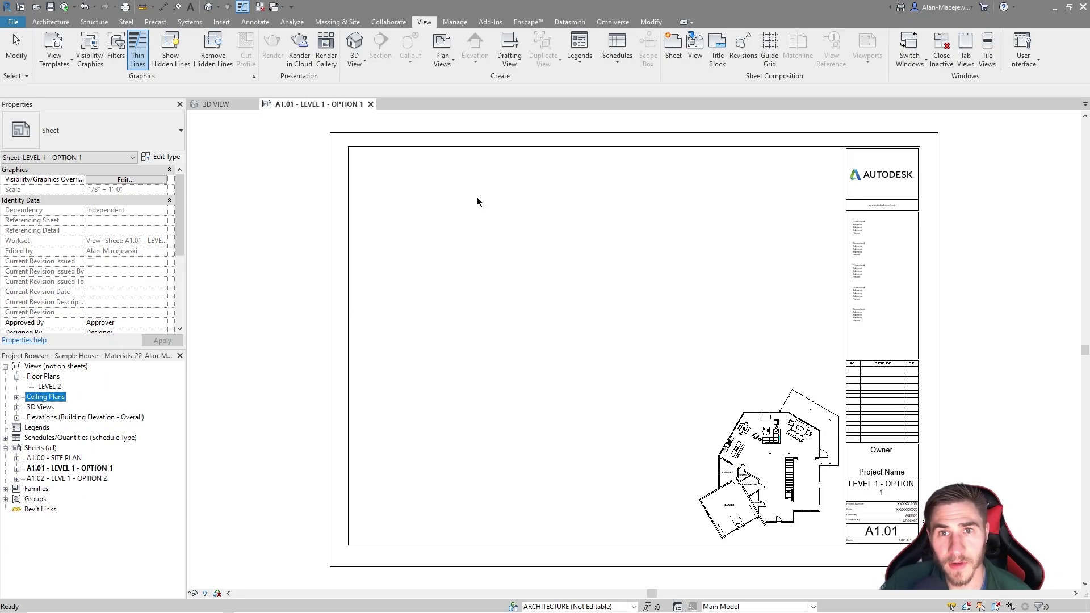
Cancel a title block placement, then browse the Add View list and cancel without placing a view.
click(717, 59)
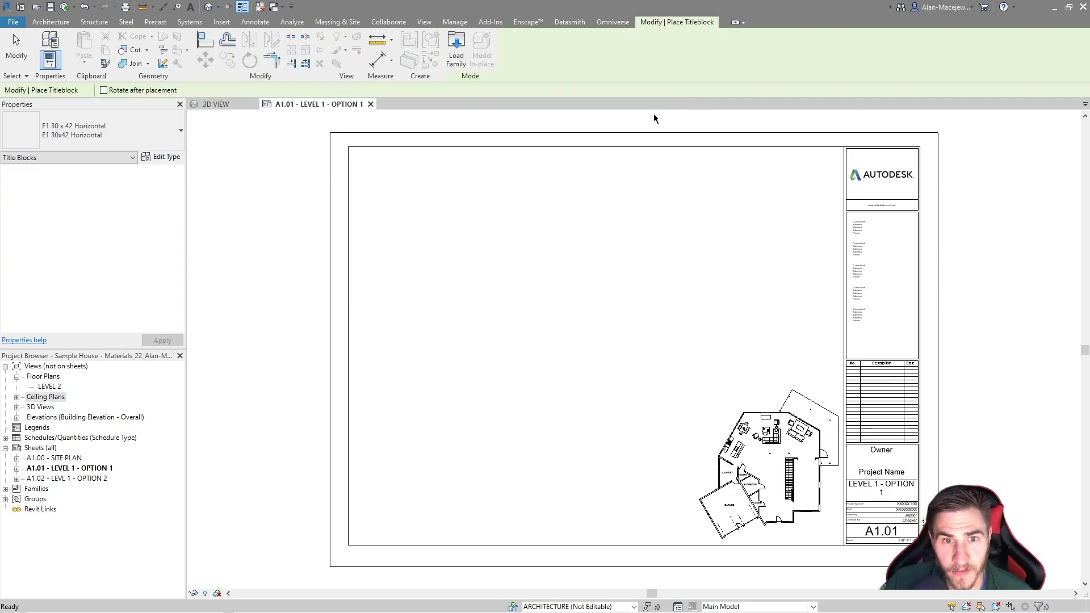
key(Escape)
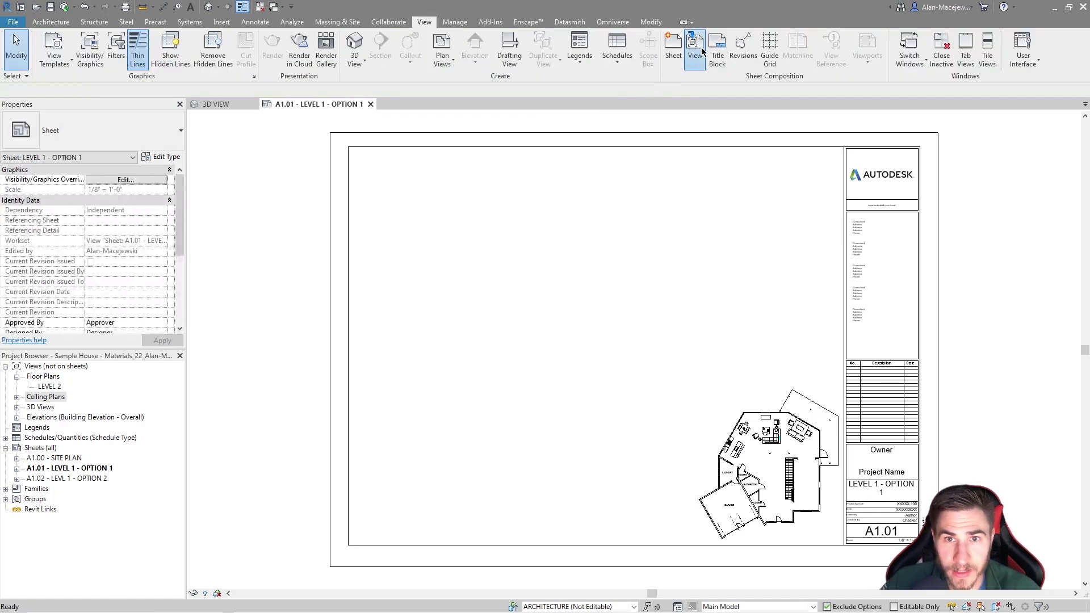
click(695, 50)
scroll(581, 259, down, 1)
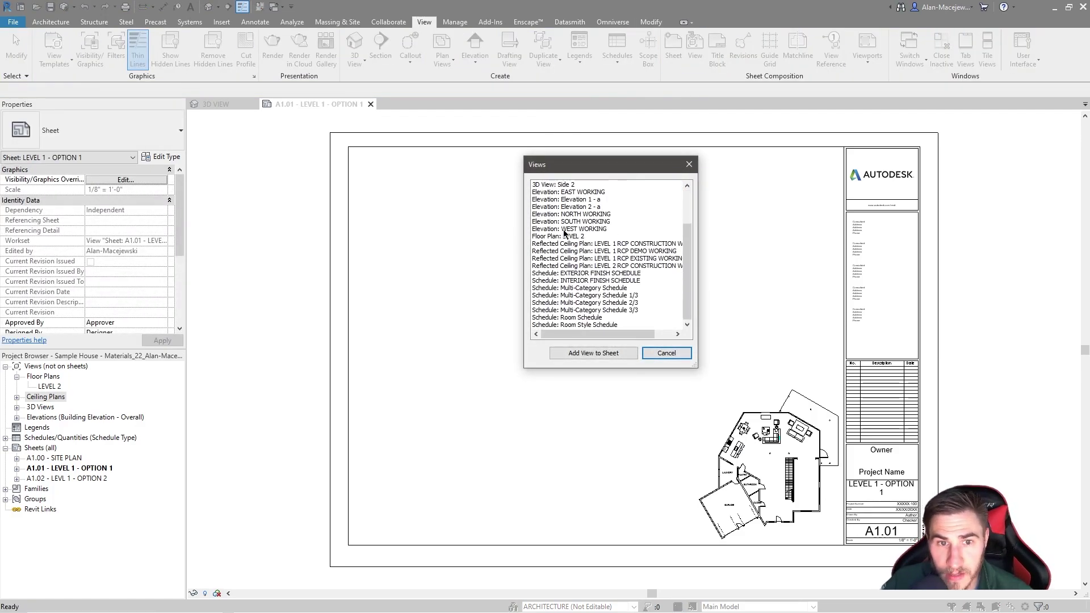
key(Home)
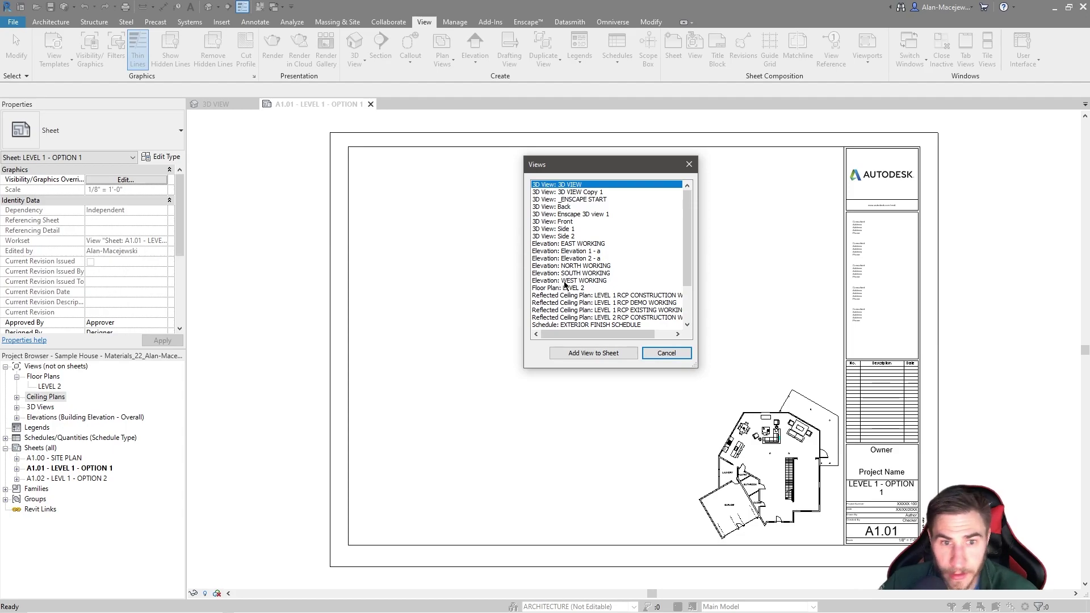
scroll(634, 264, down, 3)
scroll(553, 261, up, 3)
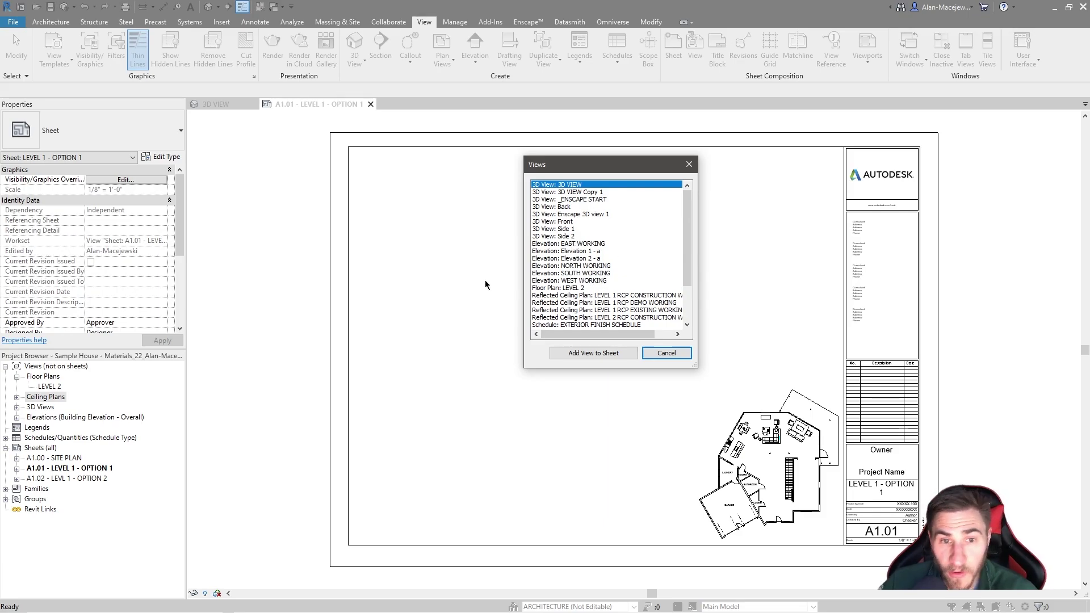
scroll(581, 261, down, 3)
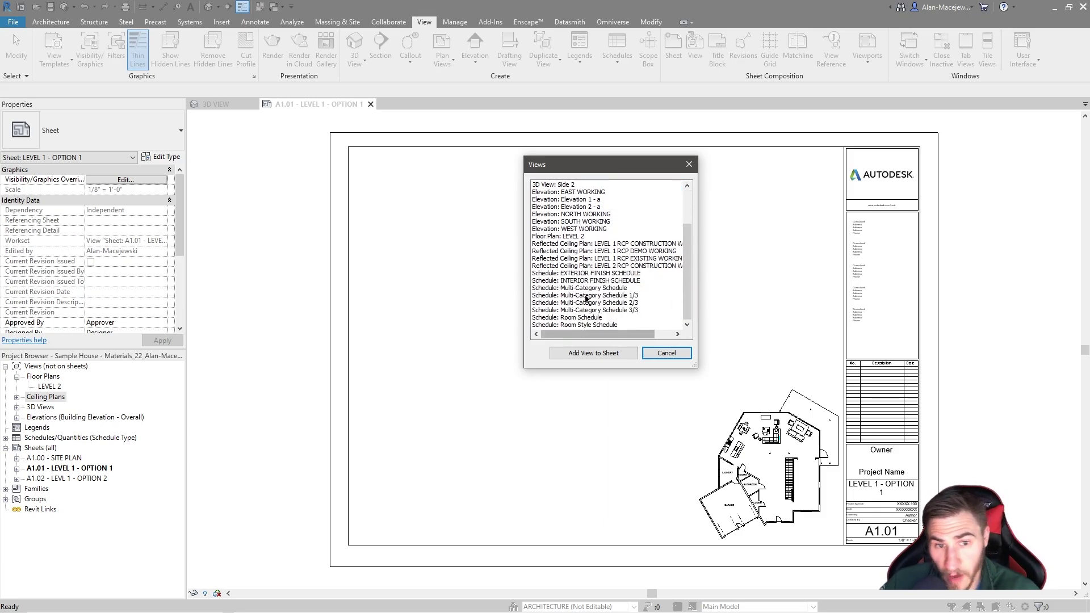
scroll(627, 270, up, 3)
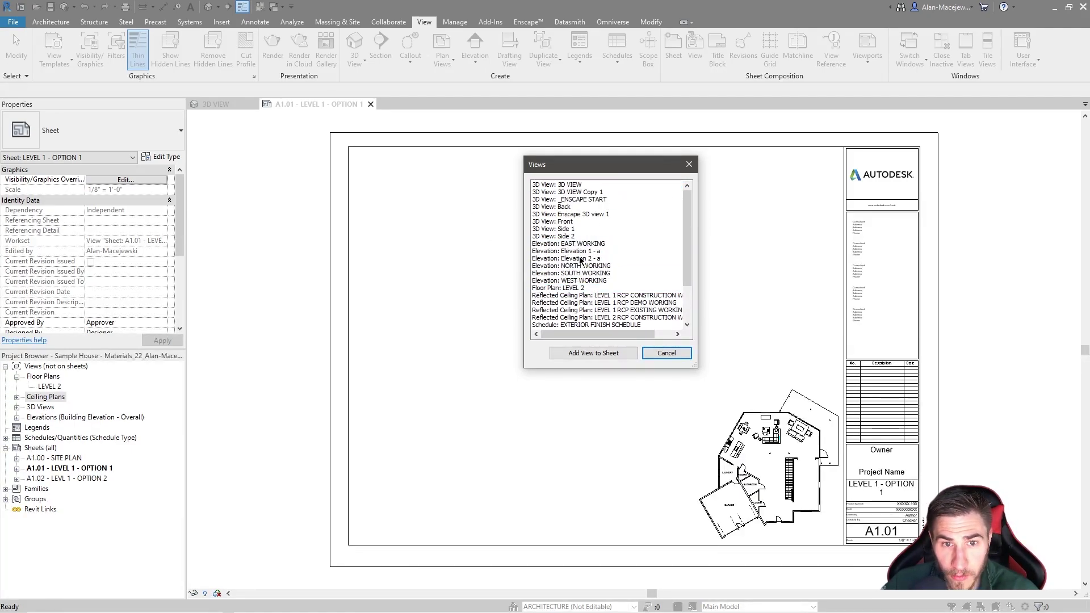
click(568, 236)
click(668, 352)
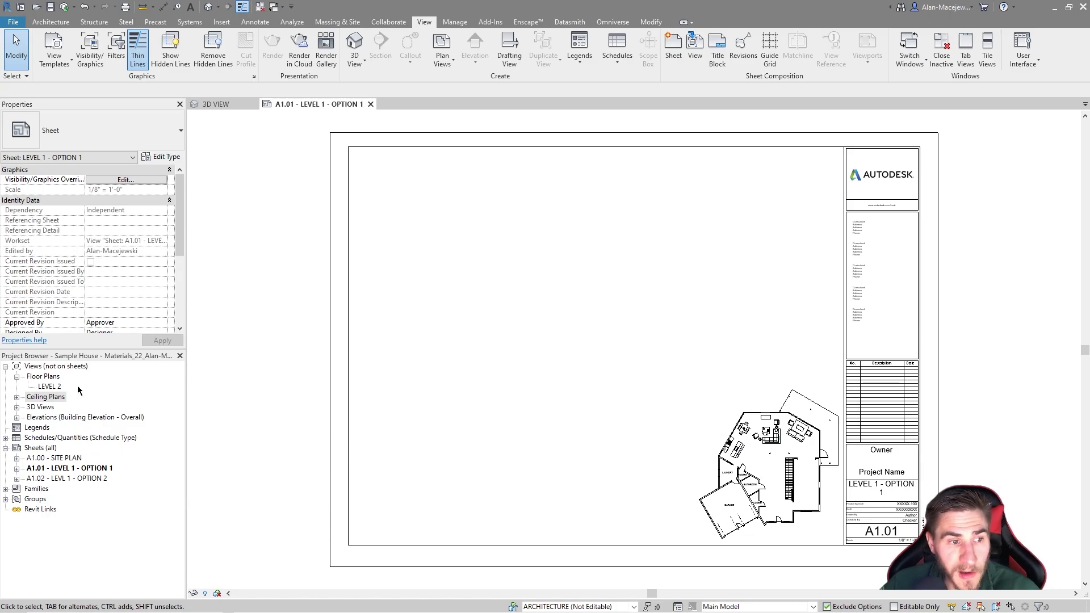
click(51, 387)
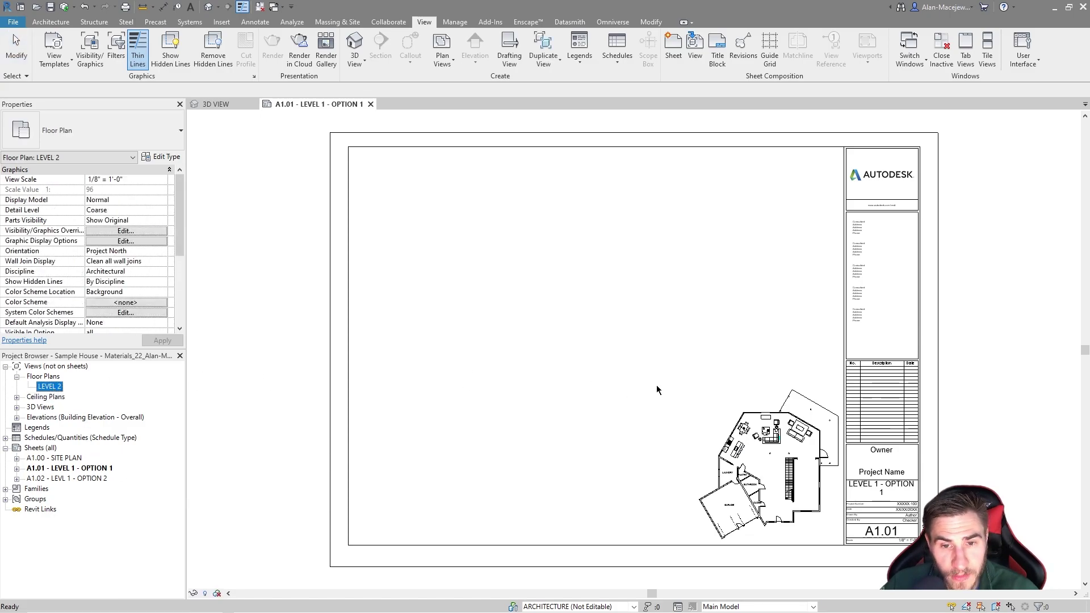
drag(656, 390, 577, 407)
click(577, 404)
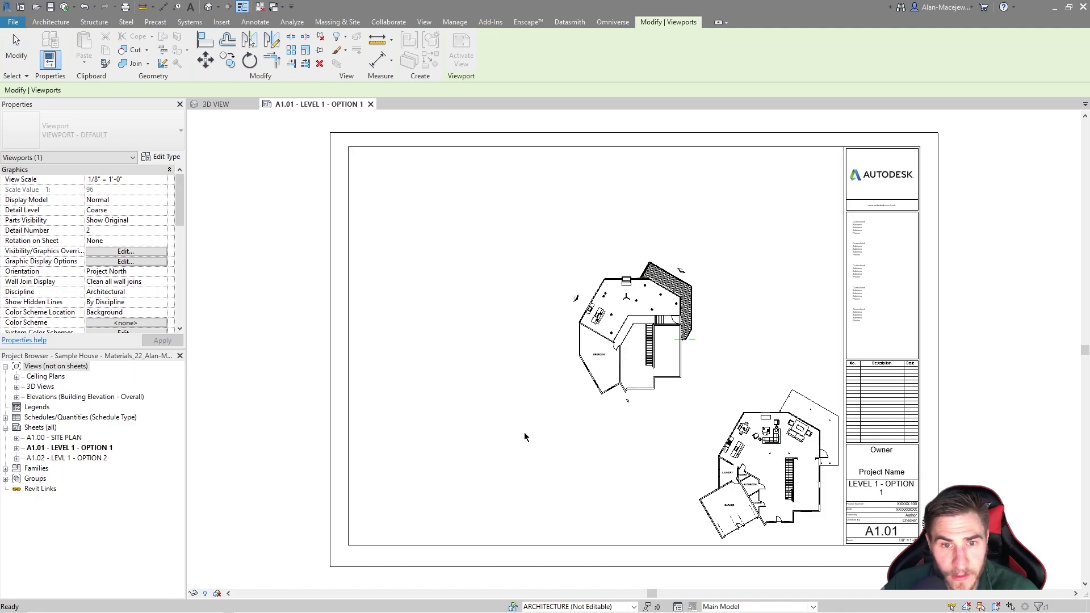
click(623, 293)
key(Delete)
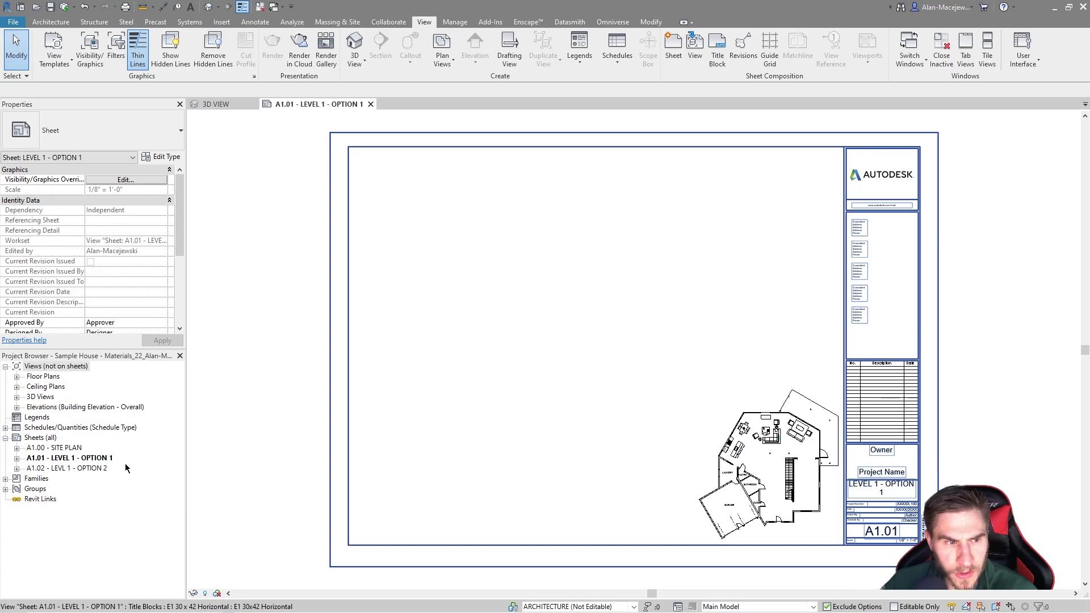
click(85, 457)
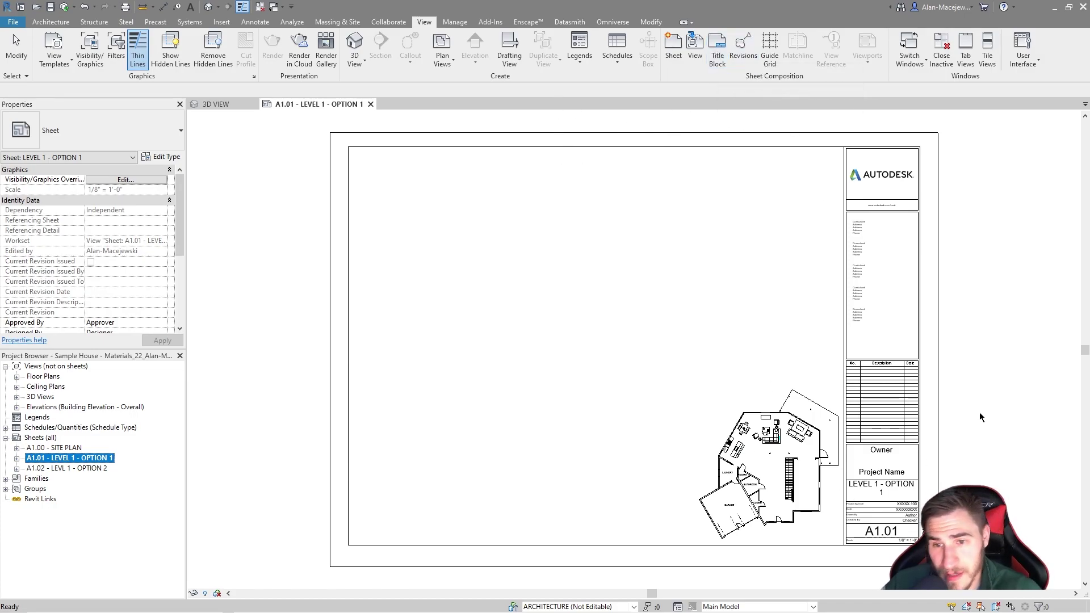
click(1002, 378)
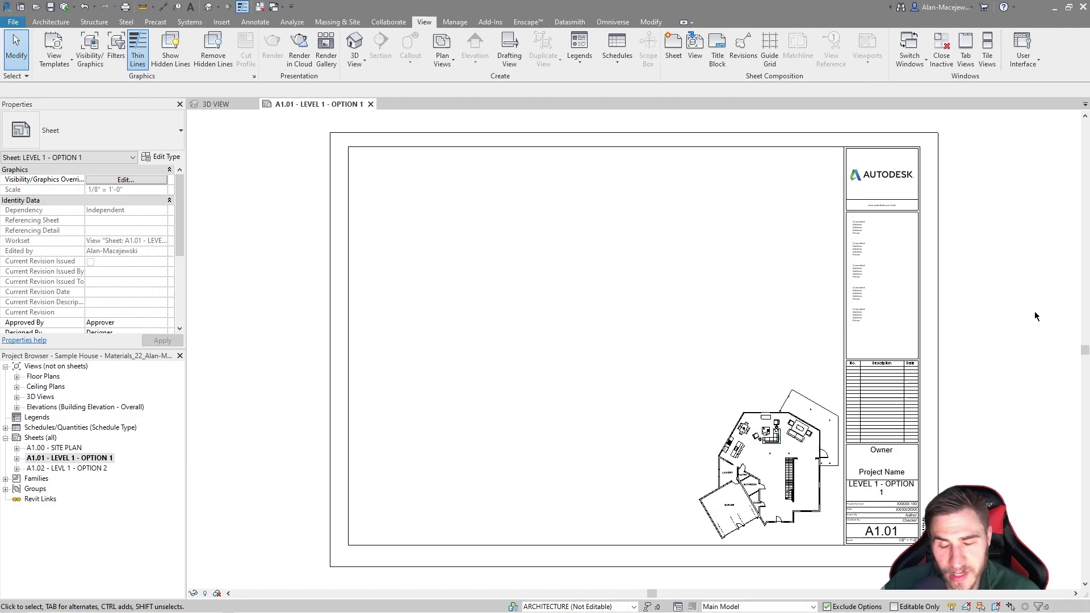
click(936, 239)
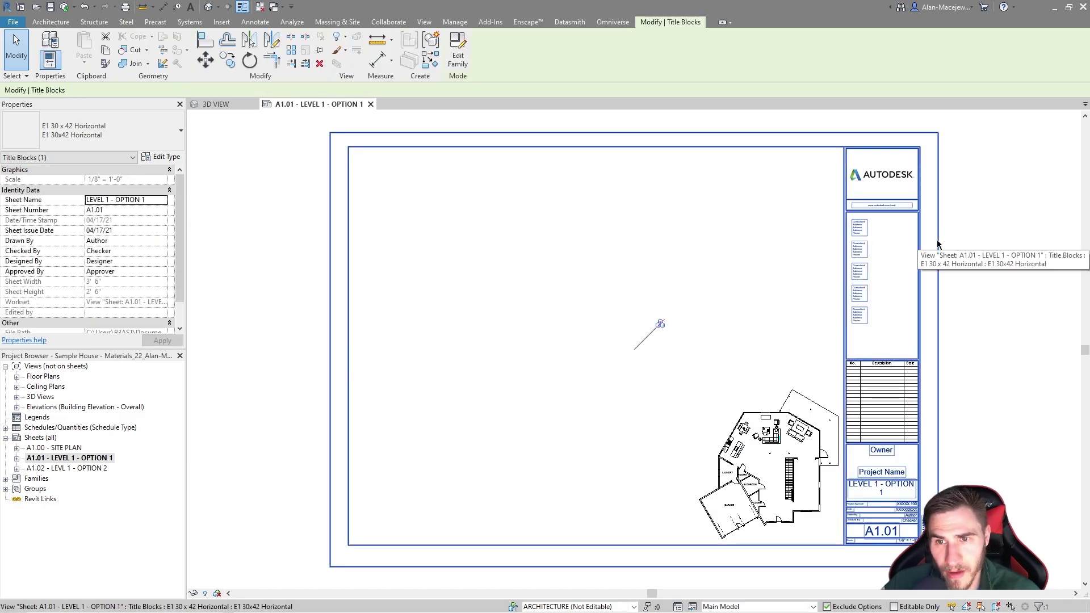
click(980, 234)
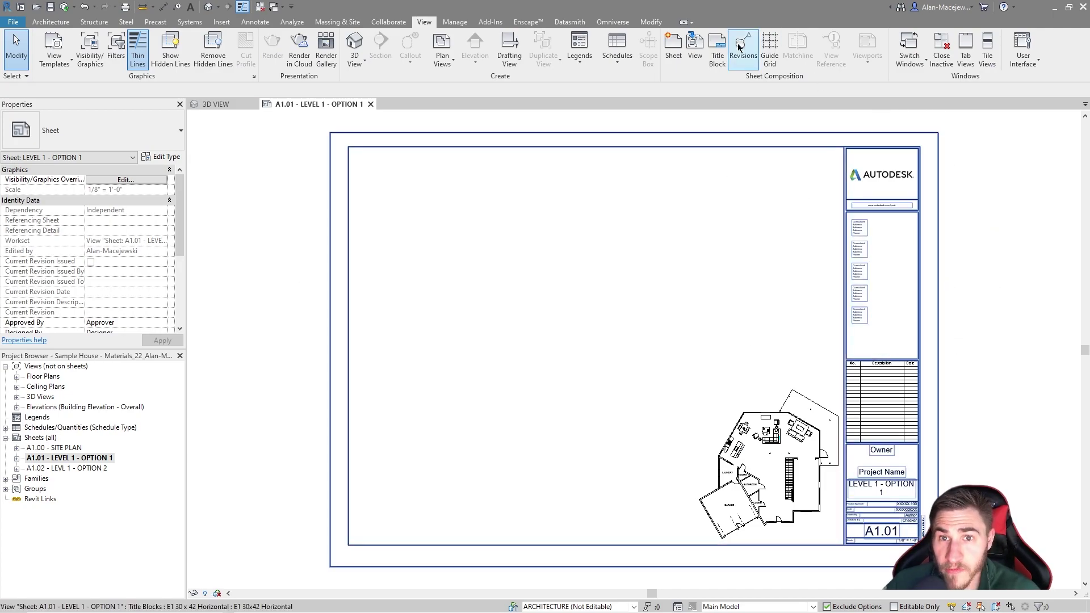
scroll(890, 352, up, 4)
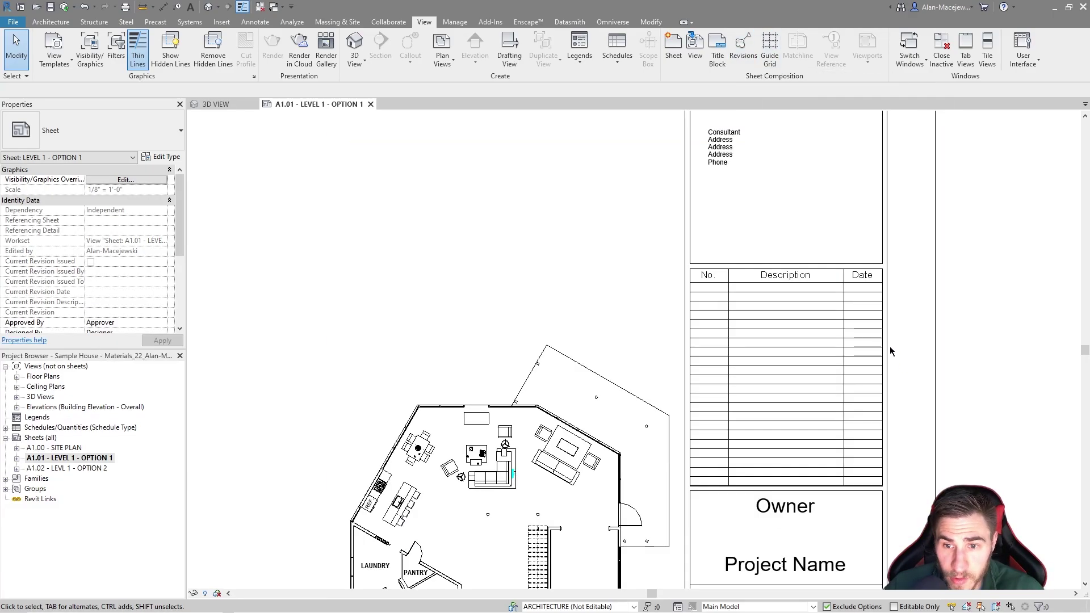
key(z)
key(f)
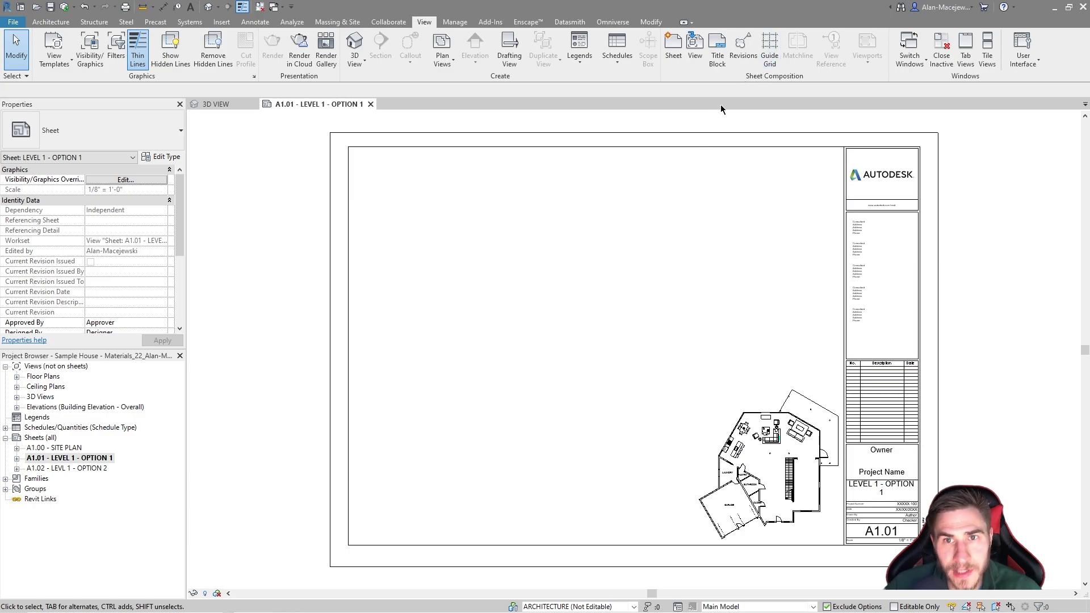
Open the Sheet Issues/Revisions settings and close them without changes.
click(743, 50)
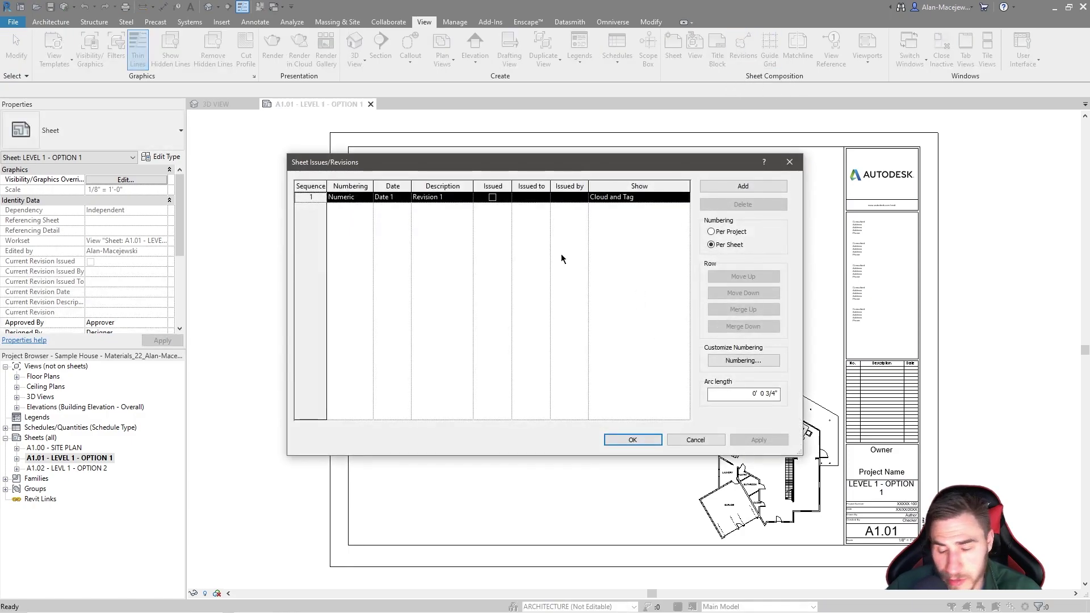
key(Return)
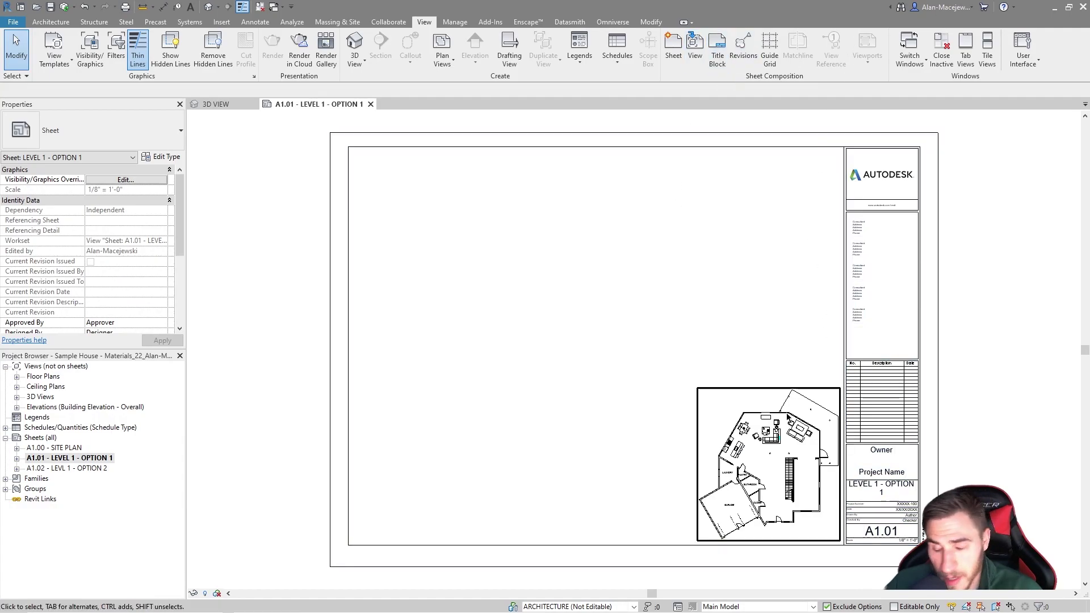
Activate the Level 1 plan viewport and sketch a vertical matchline beside the stairs, then finish.
double_click(801, 512)
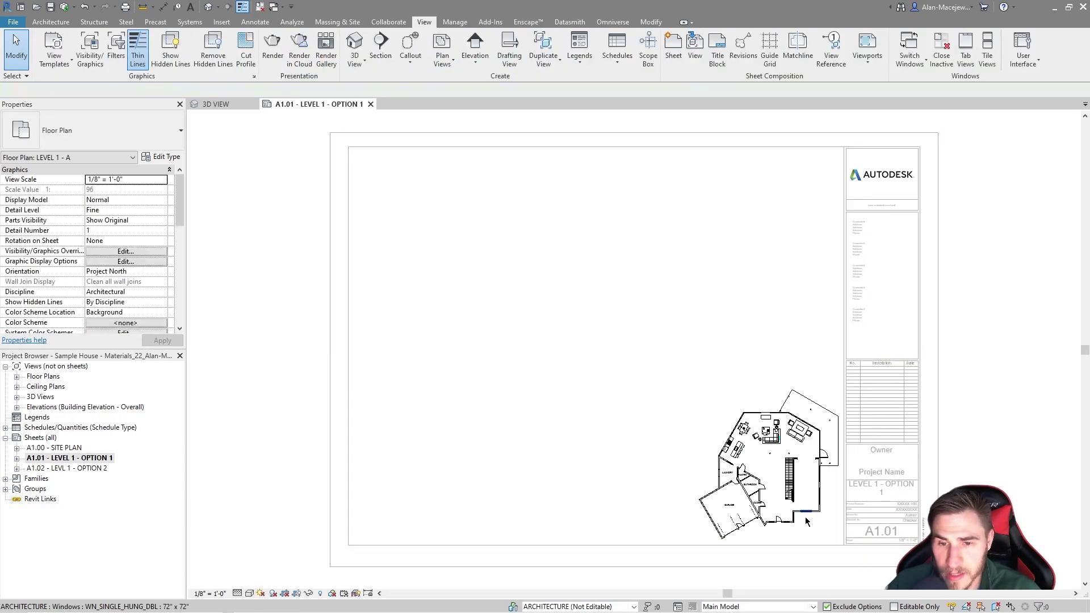
scroll(803, 515, up, 3)
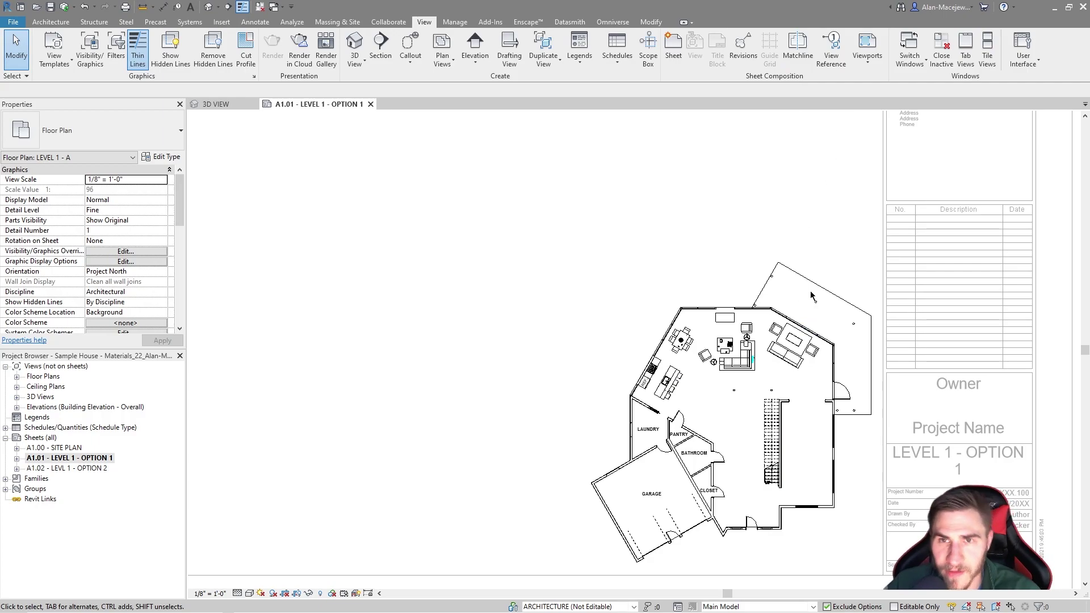
click(798, 48)
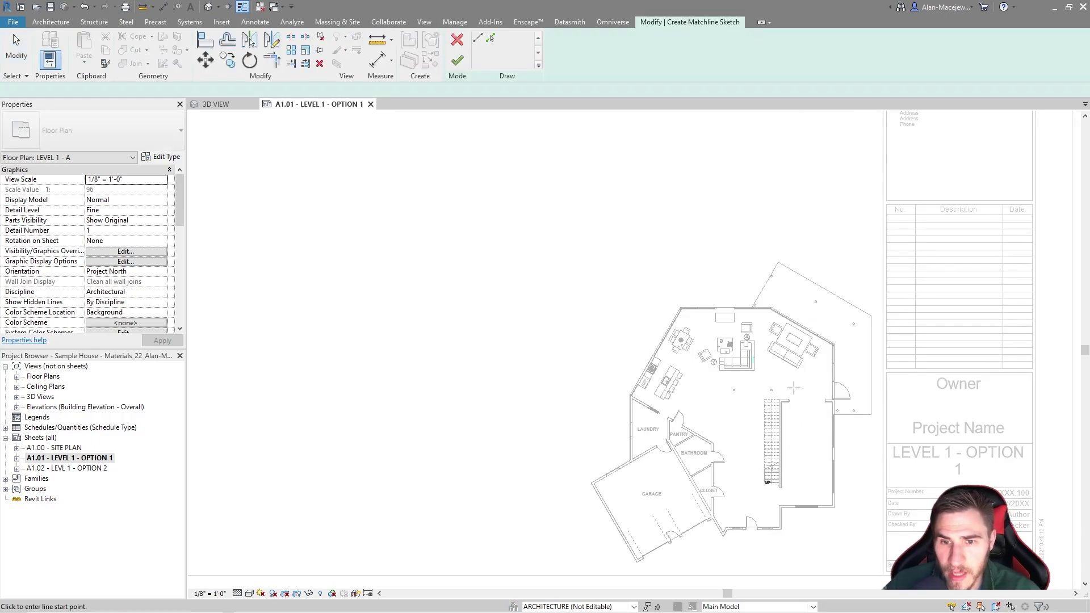
click(754, 421)
click(754, 471)
key(Escape)
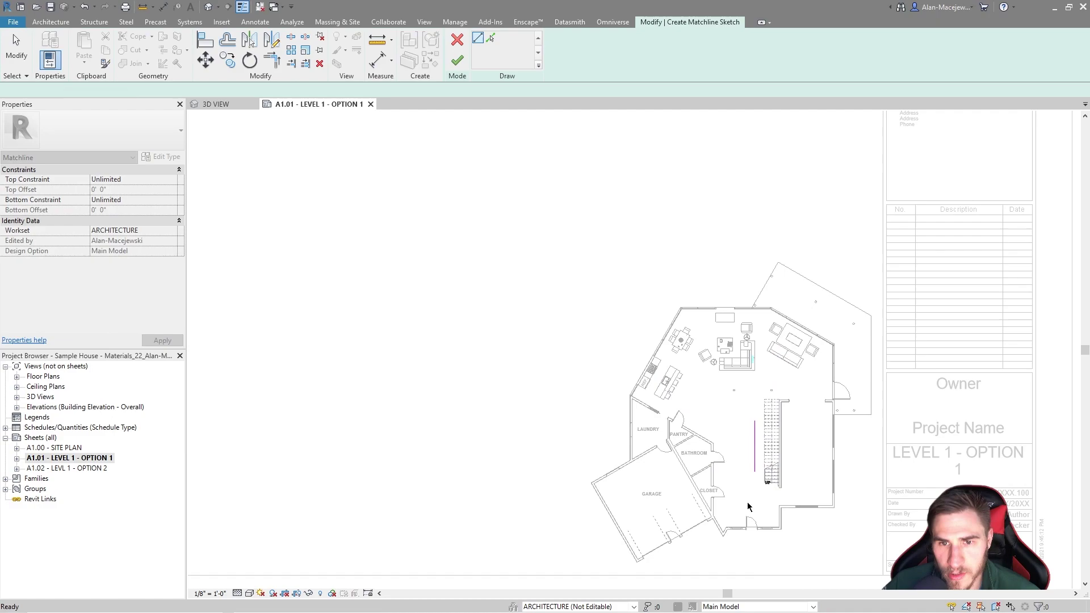
scroll(759, 452, up, 2)
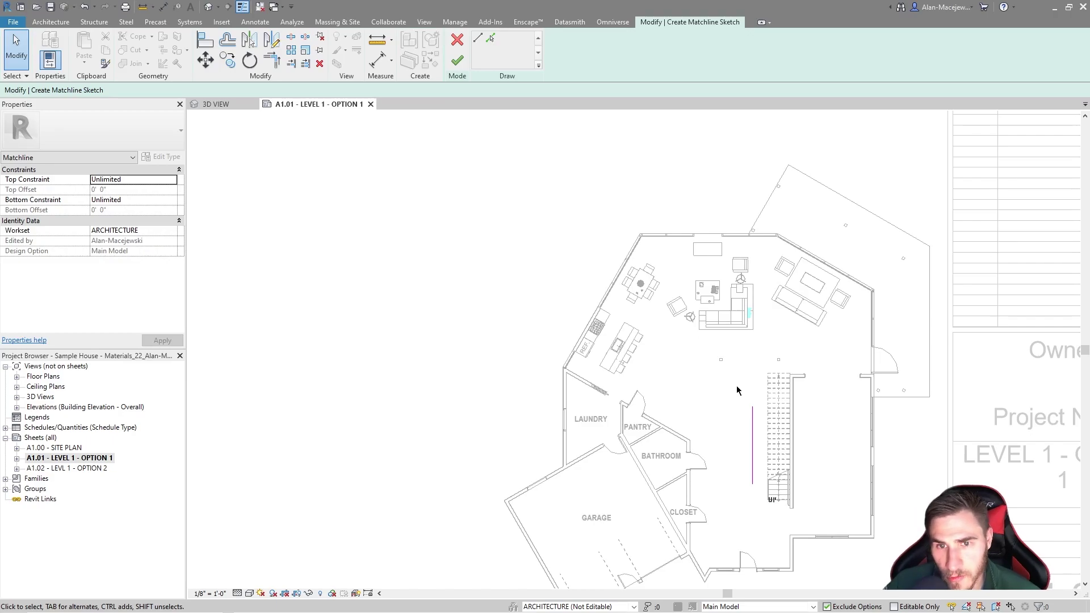
click(457, 60)
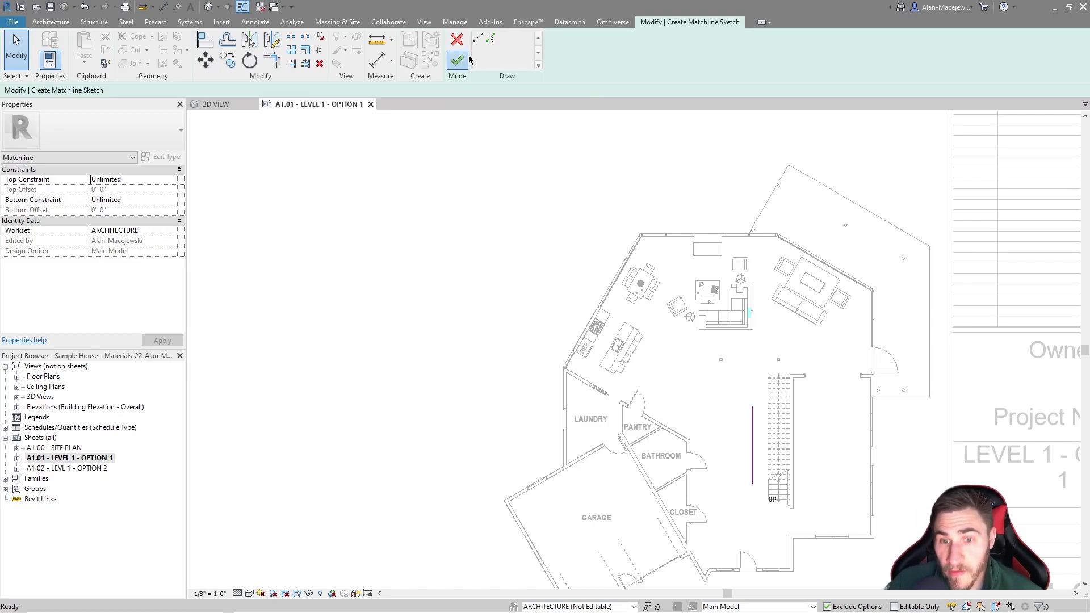
Shift the matchline slightly left of the stairs and check its placement in the plan.
drag(753, 433, 735, 413)
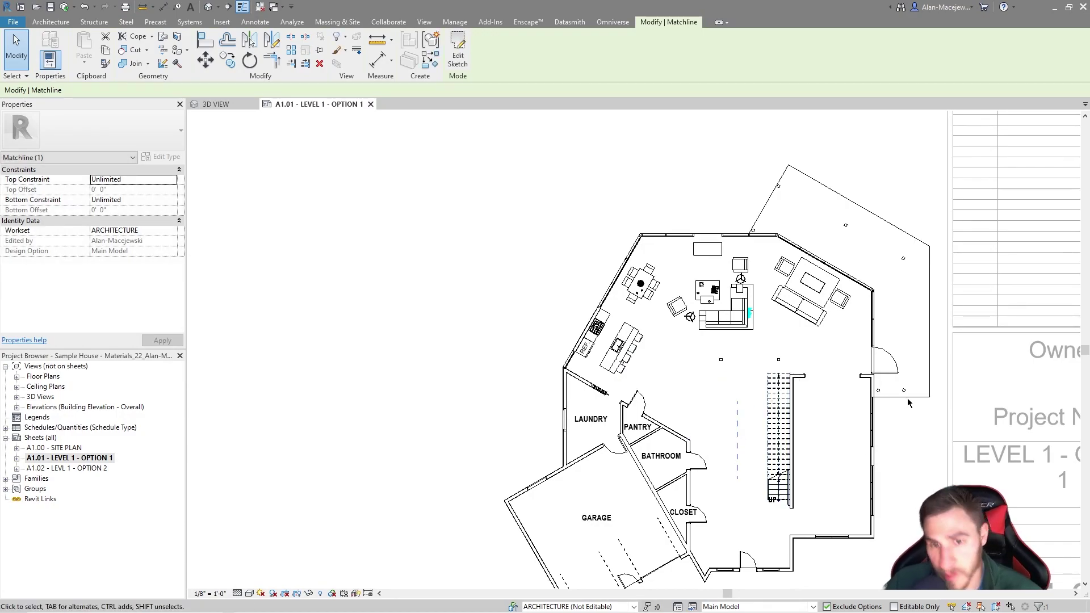
scroll(696, 341, up, 2)
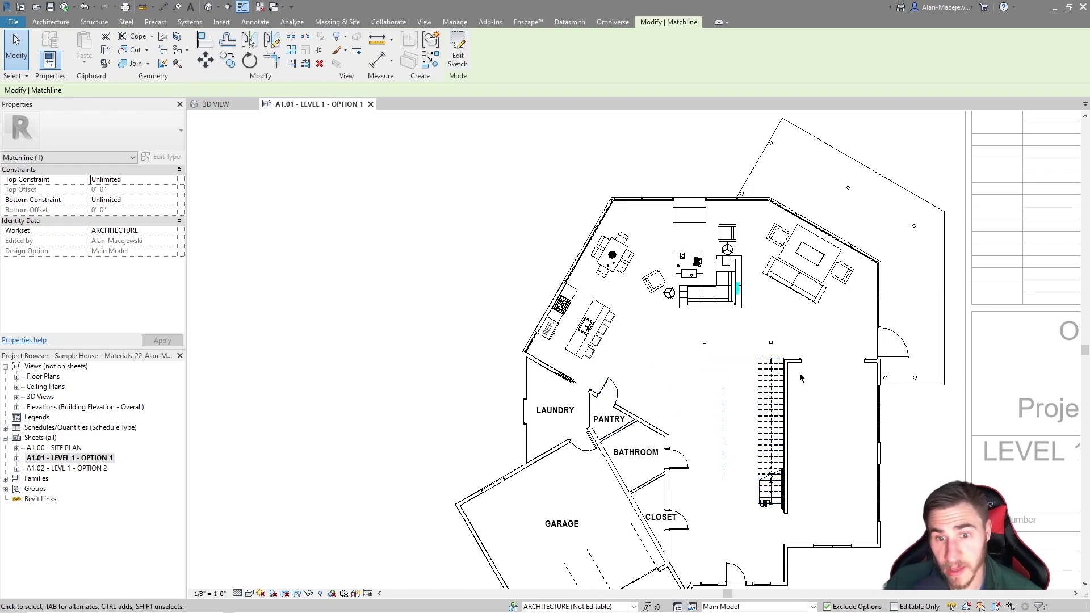
scroll(613, 319, down, 1)
scroll(828, 379, up, 3)
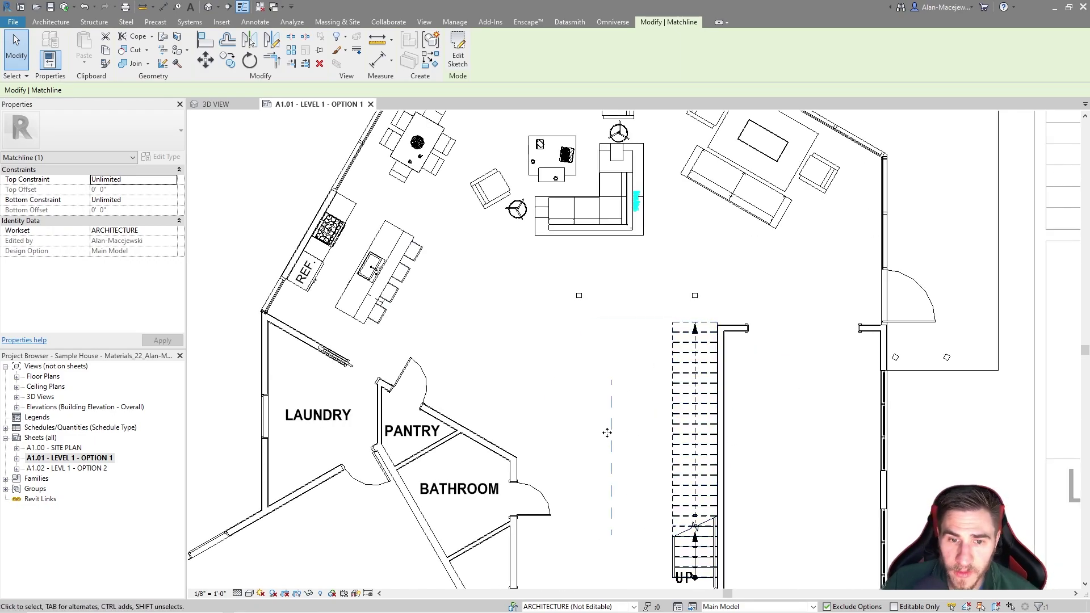
middle_drag(606, 433, 628, 410)
scroll(628, 410, down, 3)
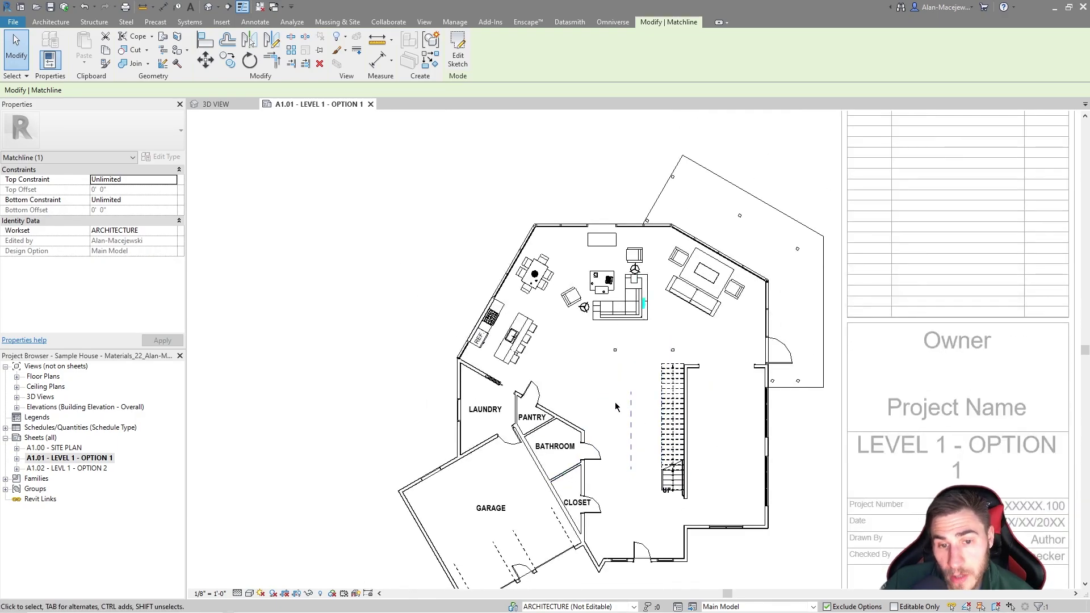
middle_drag(655, 405, 665, 406)
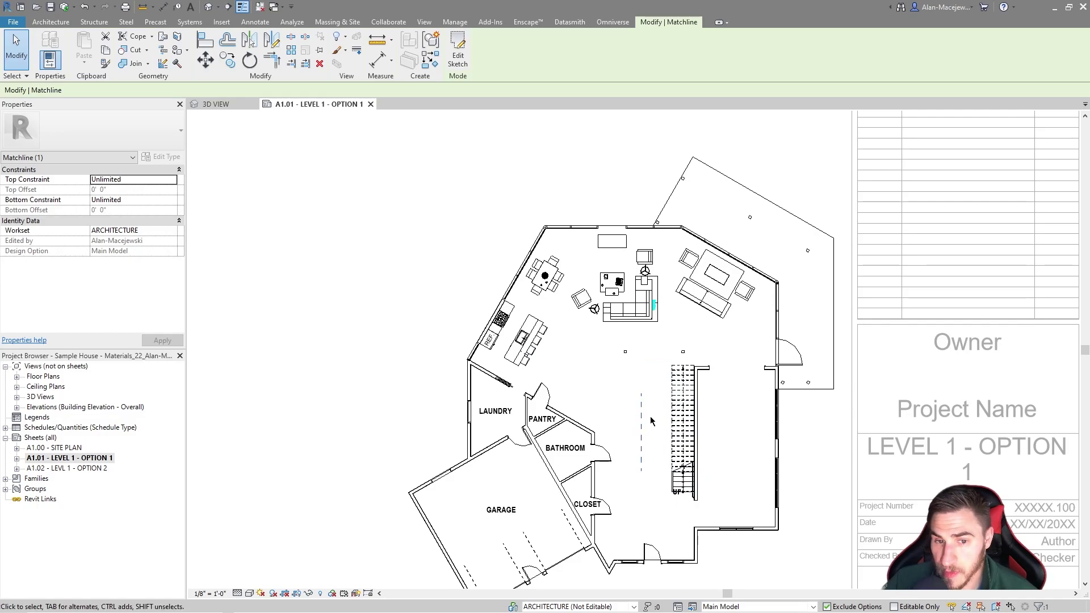
Locate the Matchline category under Annotation Categories in Visibility/Graphics, leaving it shown, and close the dialog.
key(v)
key(v)
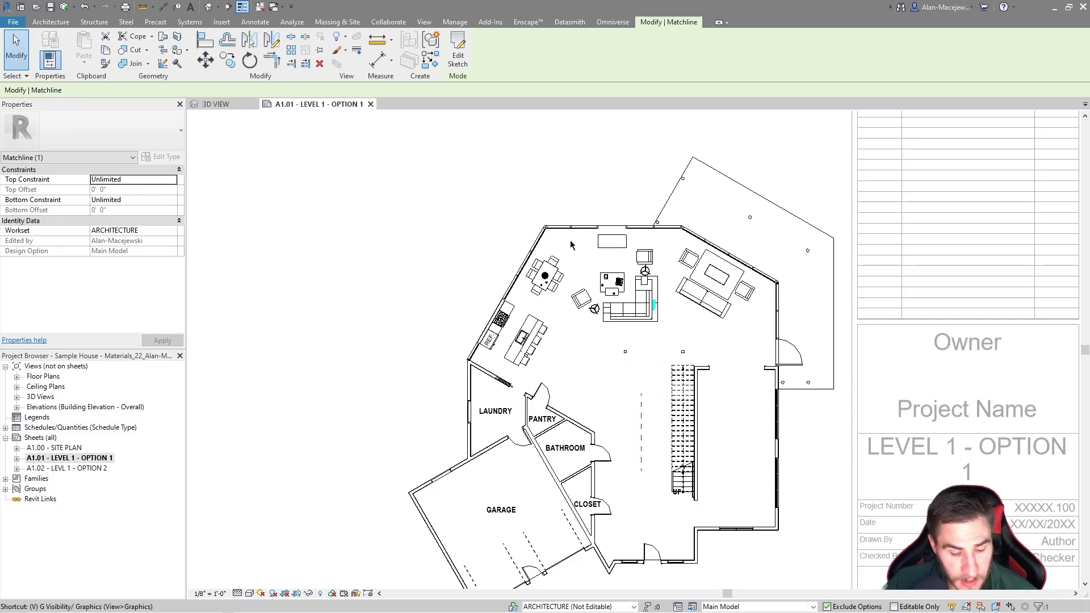
drag(745, 155, 561, 144)
key(m)
scroll(549, 315, down, 2)
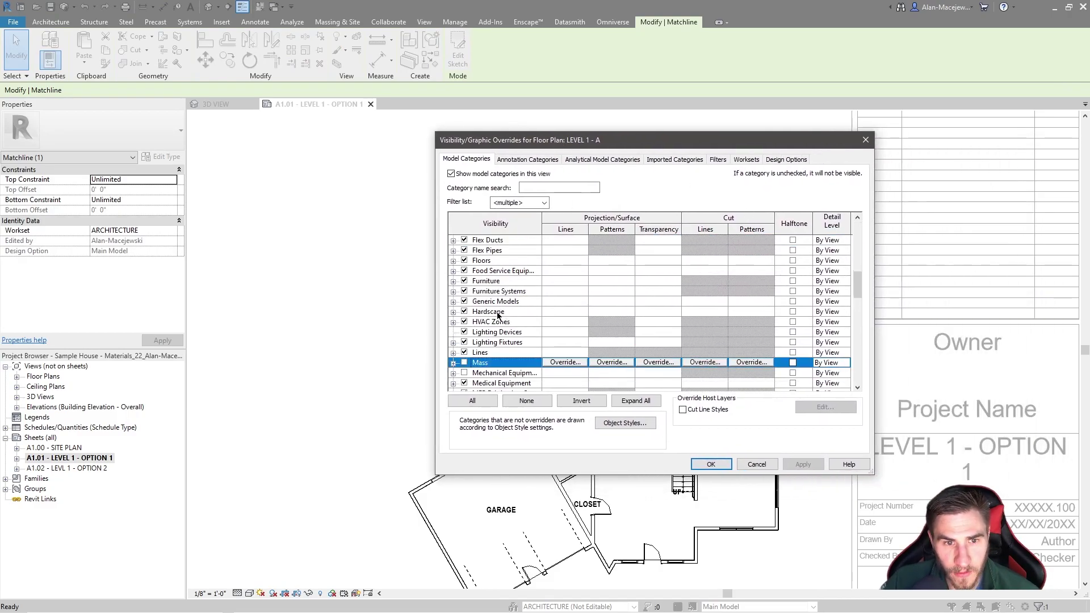
click(453, 333)
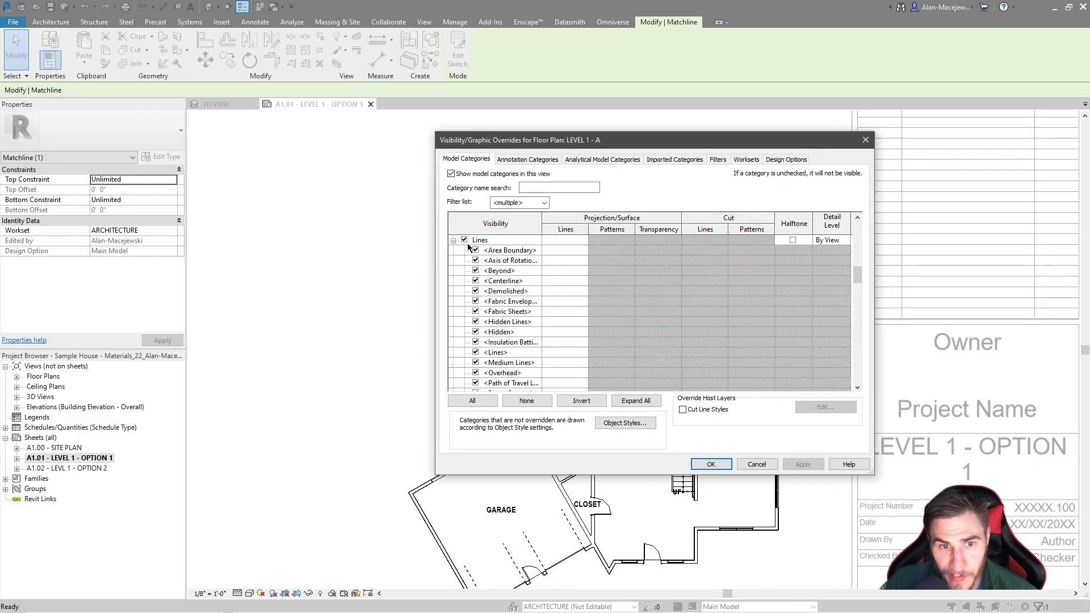
scroll(486, 281, down, 5)
key(m)
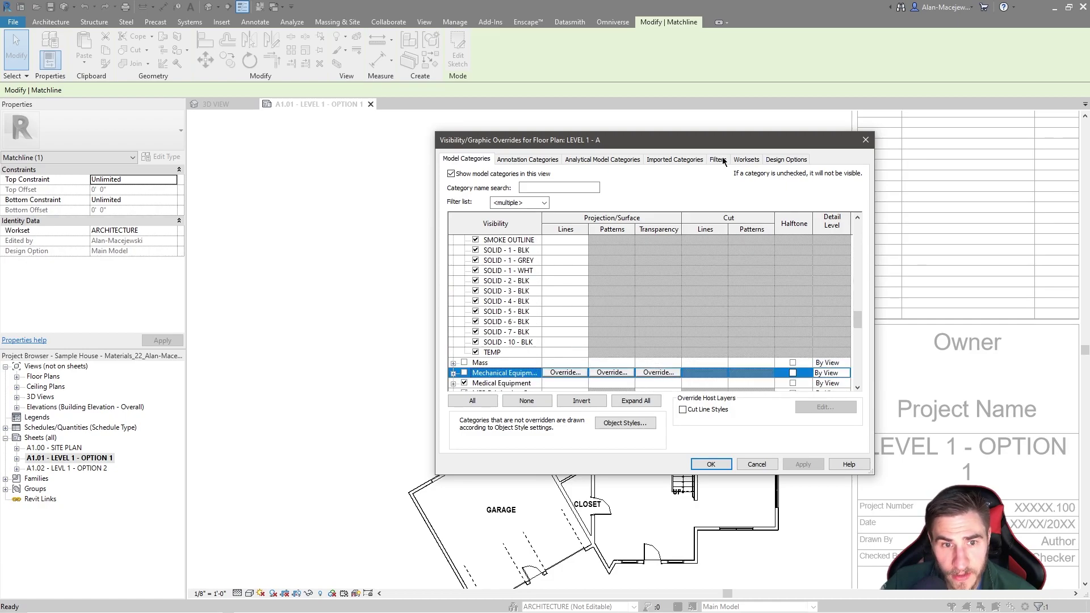
click(525, 160)
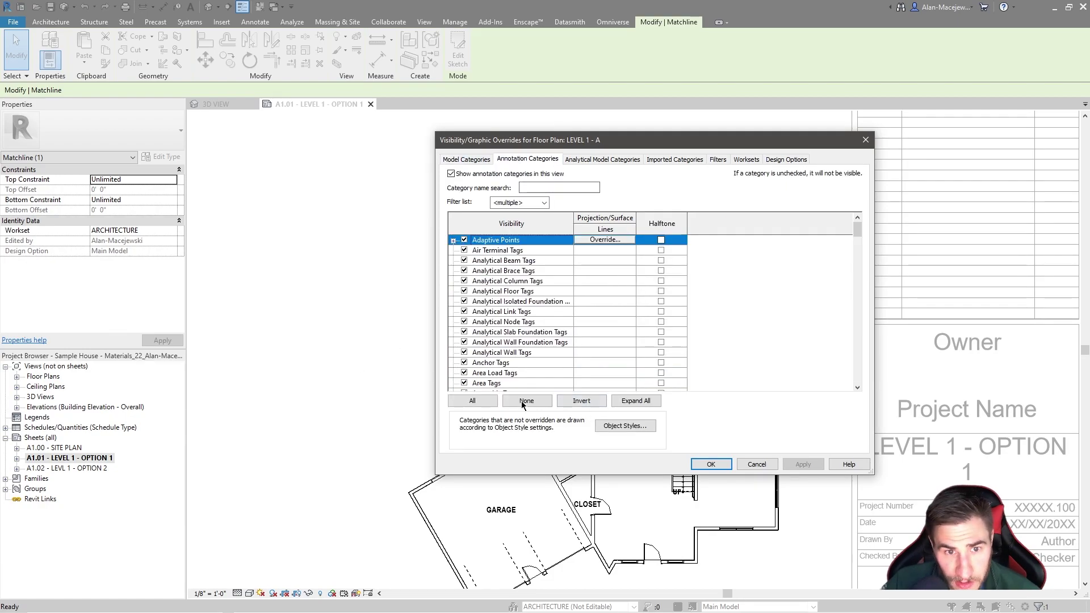
key(m)
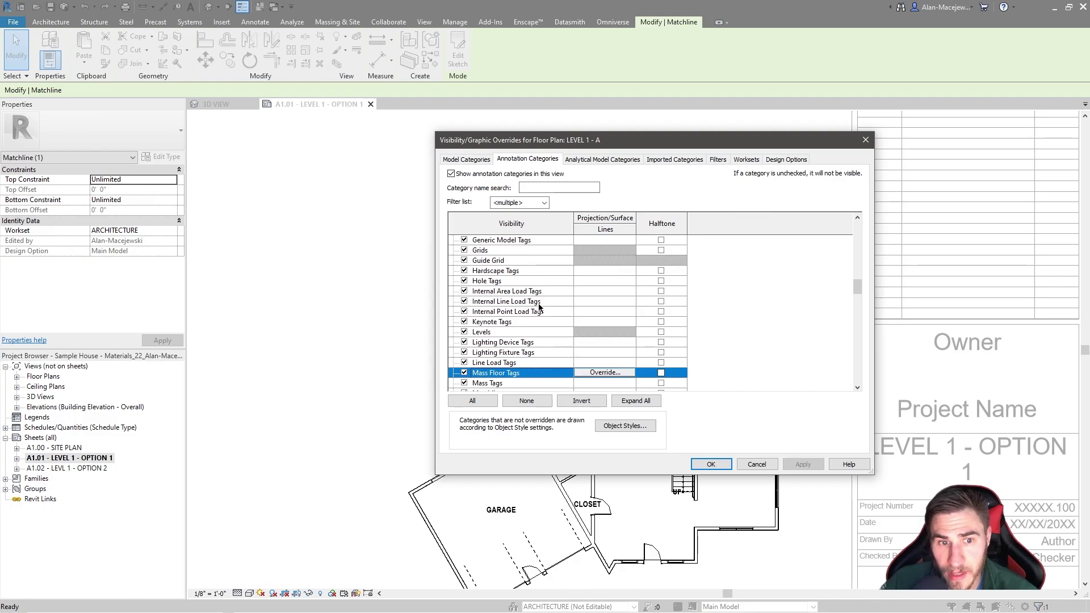
scroll(534, 346, down, 1)
click(488, 354)
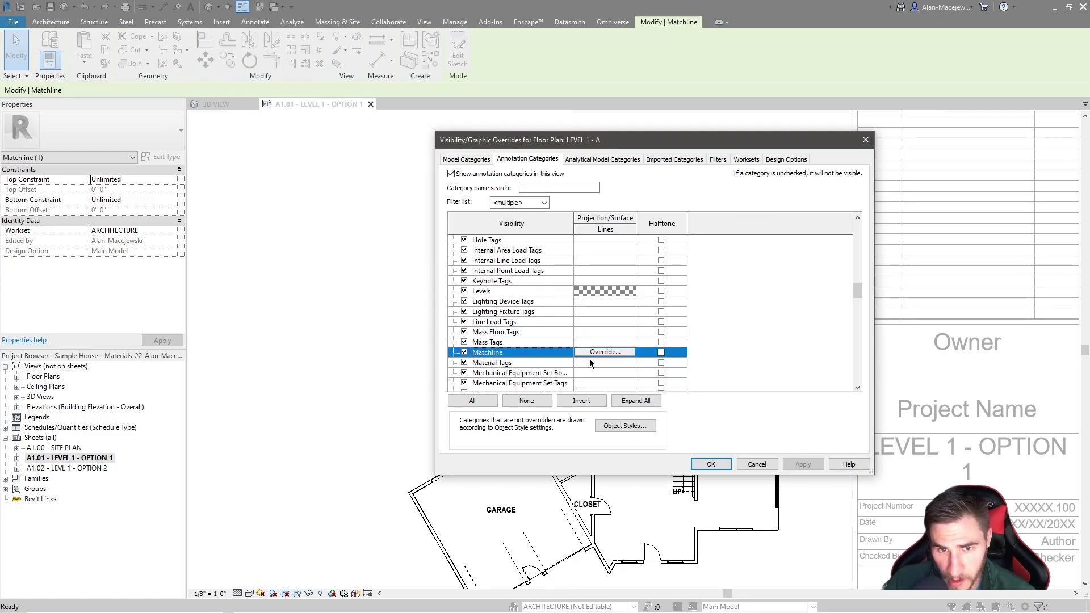
click(865, 139)
Select the matchline in the plan, then clear the selection.
key(Escape)
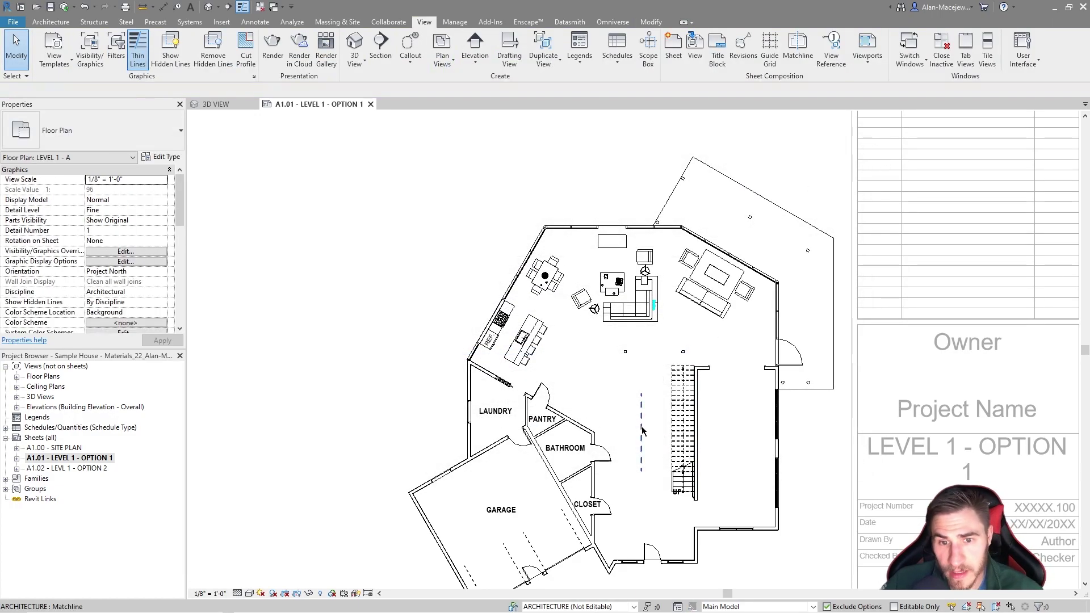
click(643, 434)
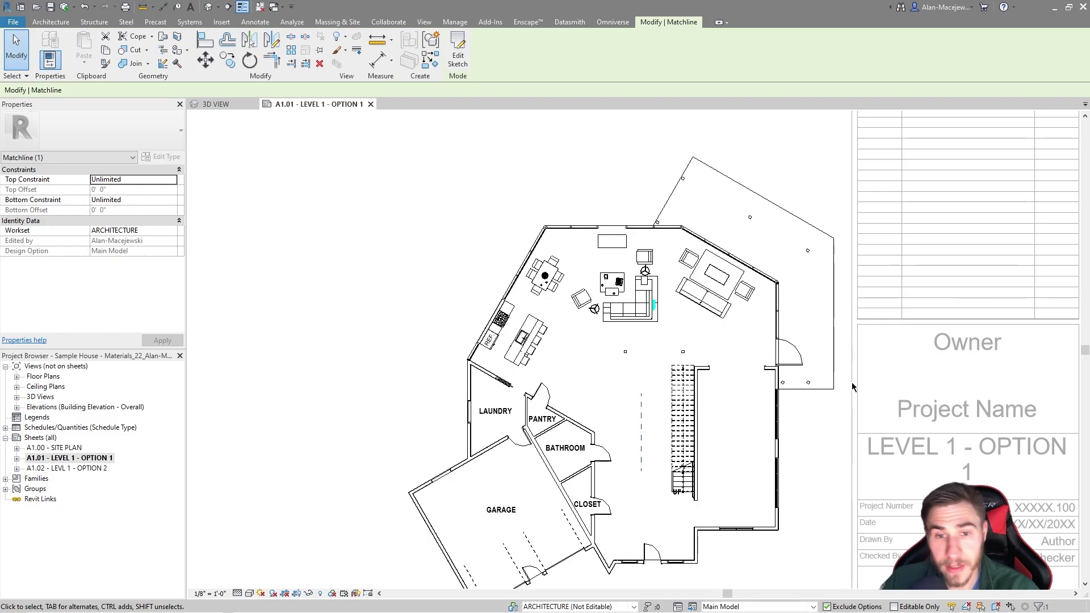
click(656, 452)
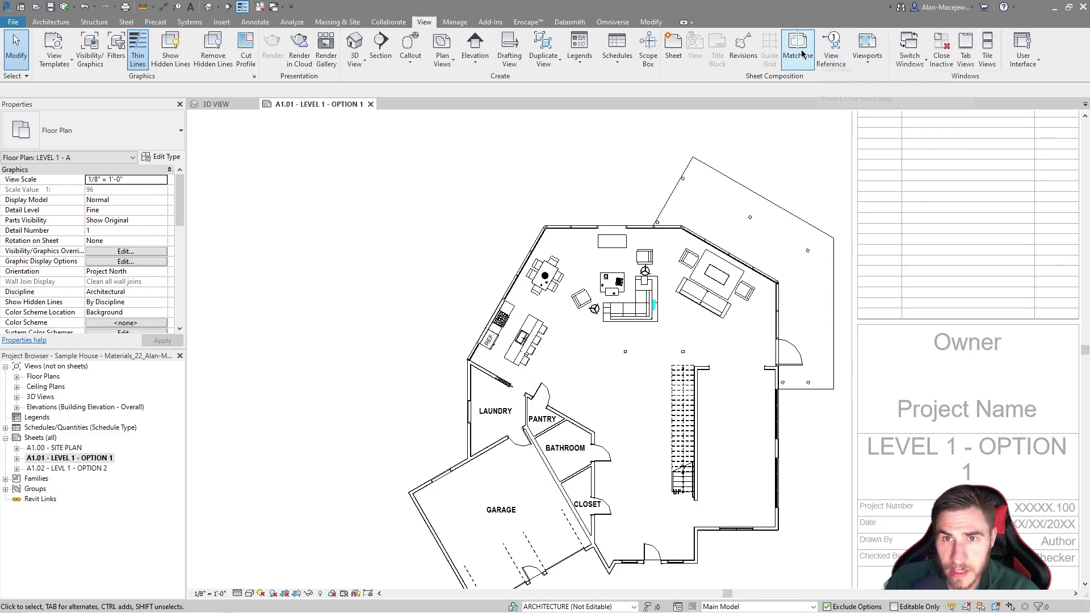
Start a view reference and set its target view to Floor Plan: LEVEL 2.
click(832, 56)
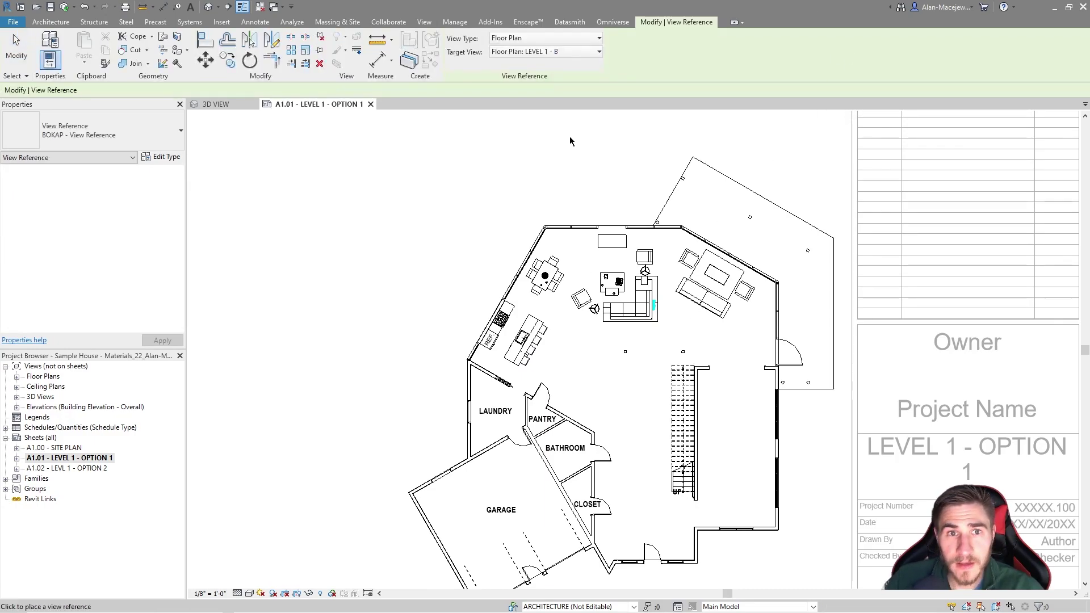
click(545, 52)
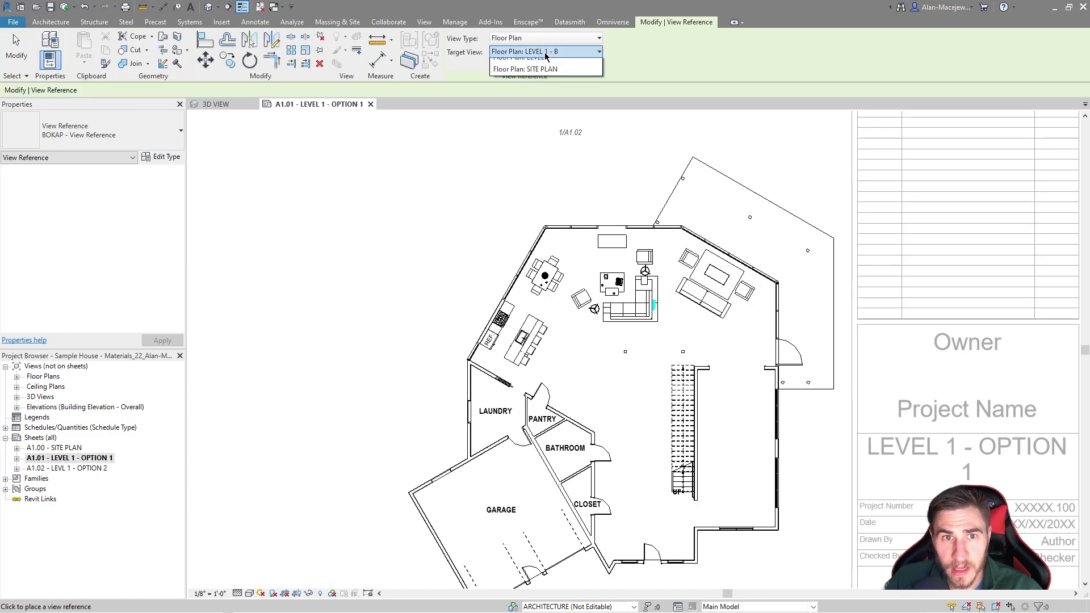
click(573, 76)
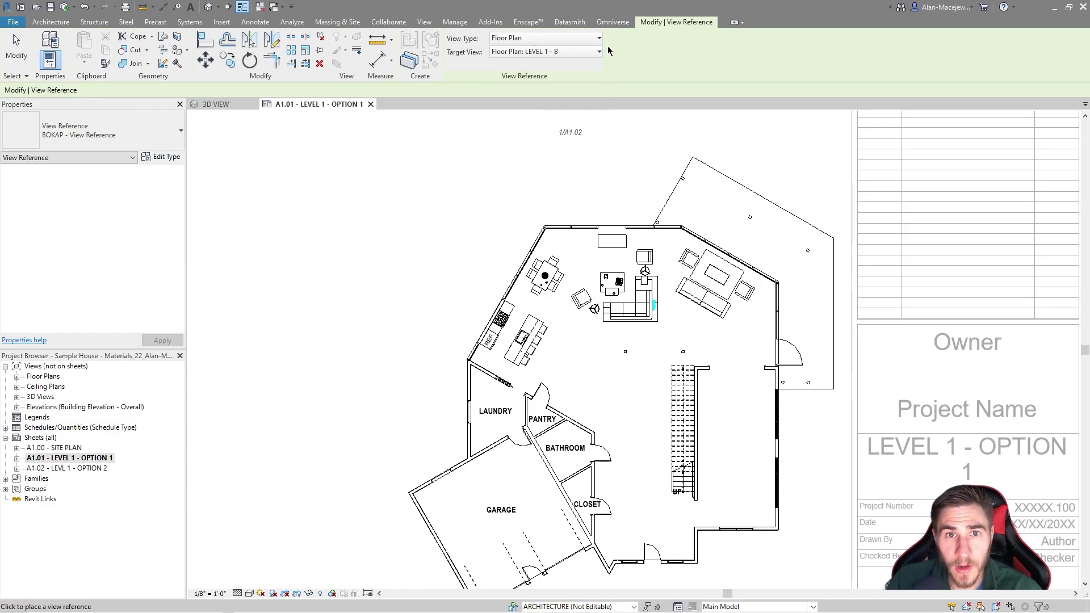
click(545, 38)
click(660, 57)
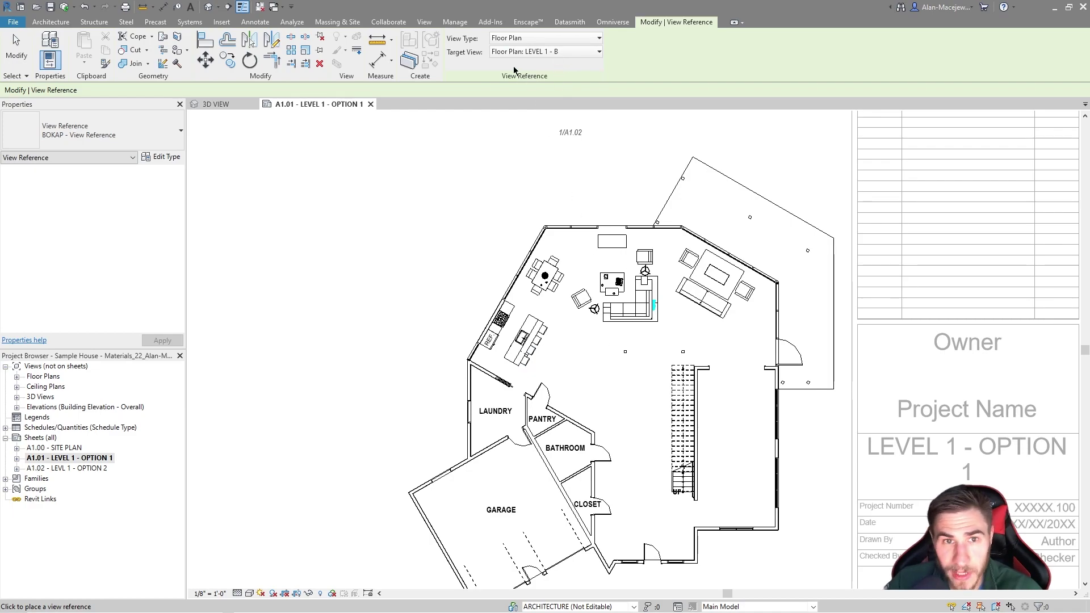
click(599, 51)
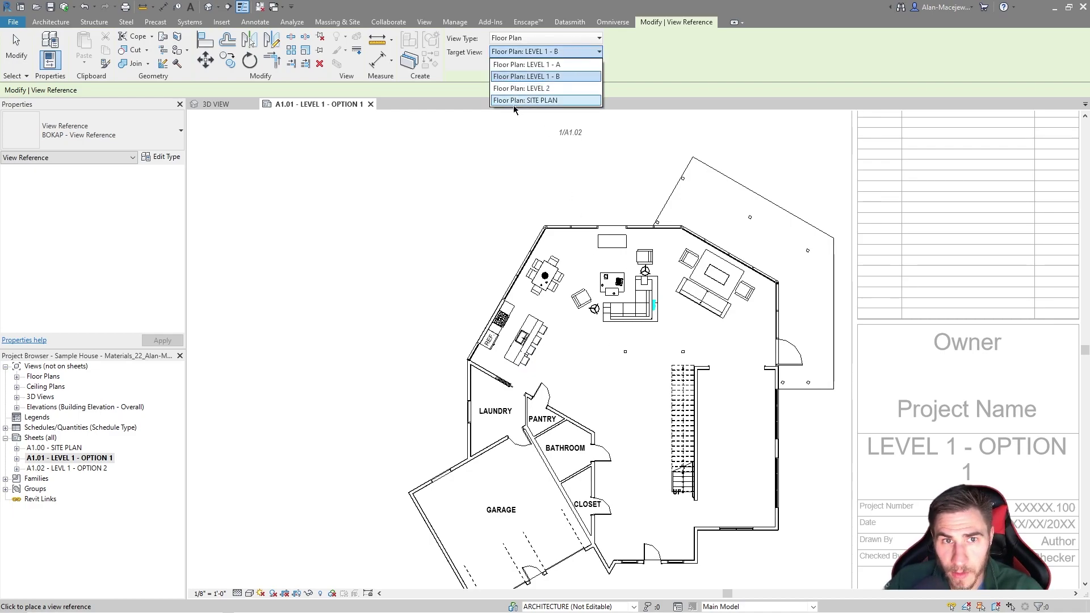
click(599, 52)
click(545, 38)
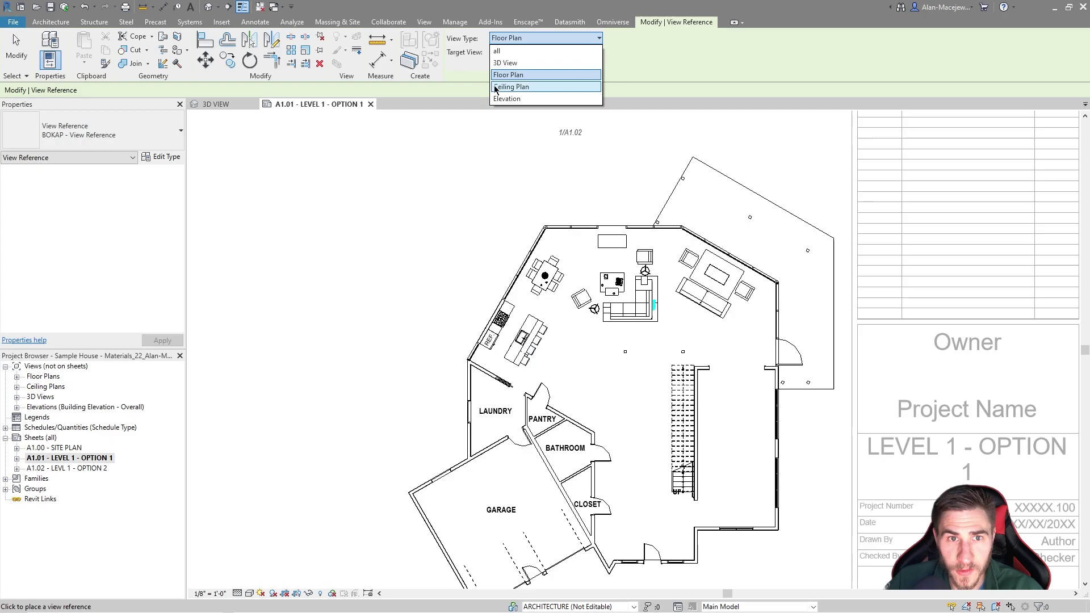
click(536, 84)
click(545, 55)
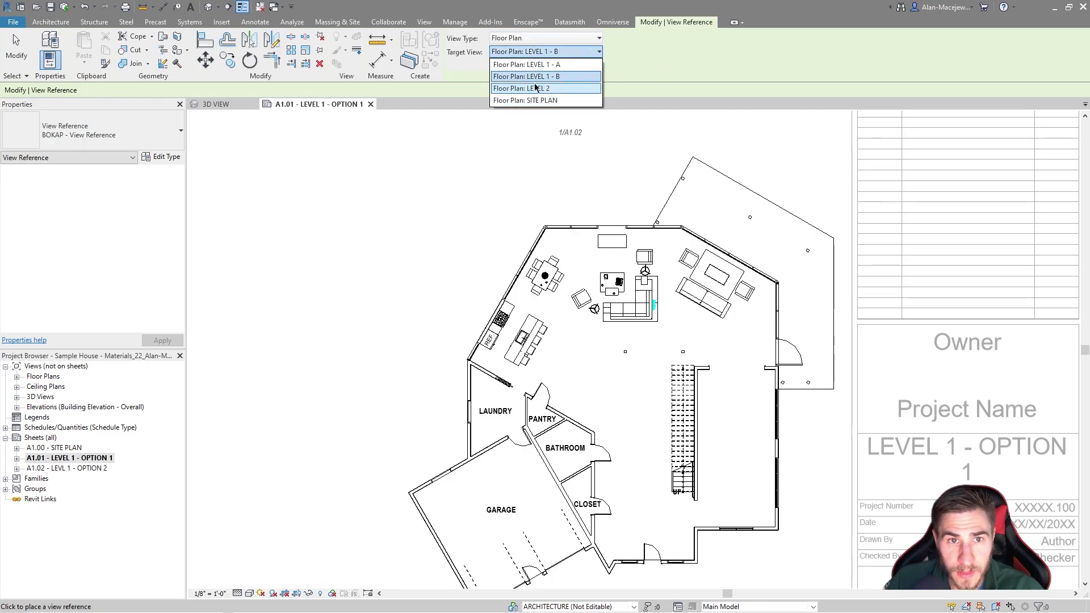
click(660, 67)
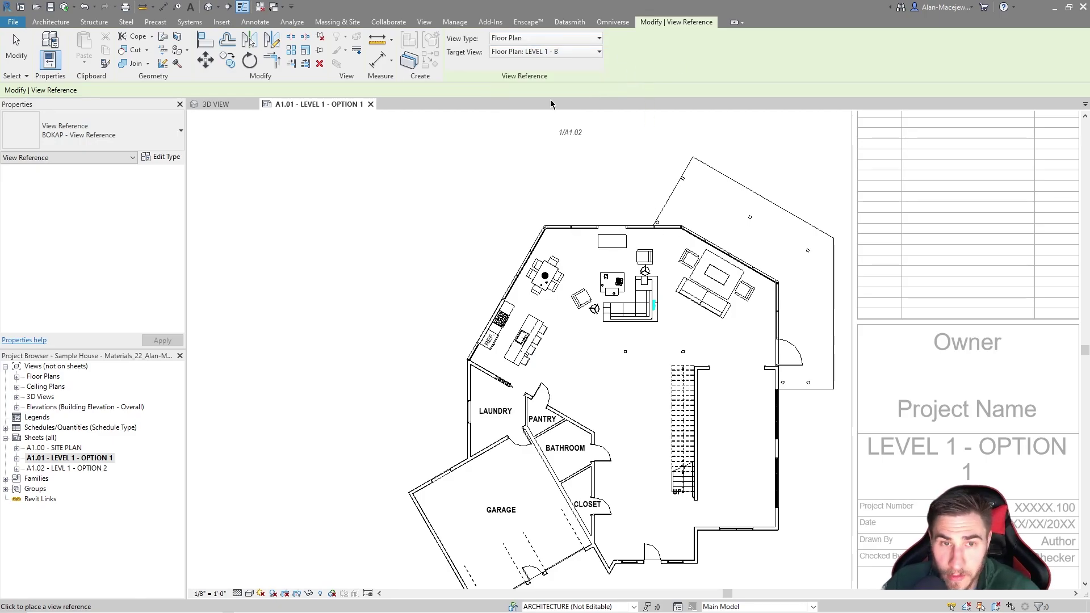
click(572, 51)
click(528, 80)
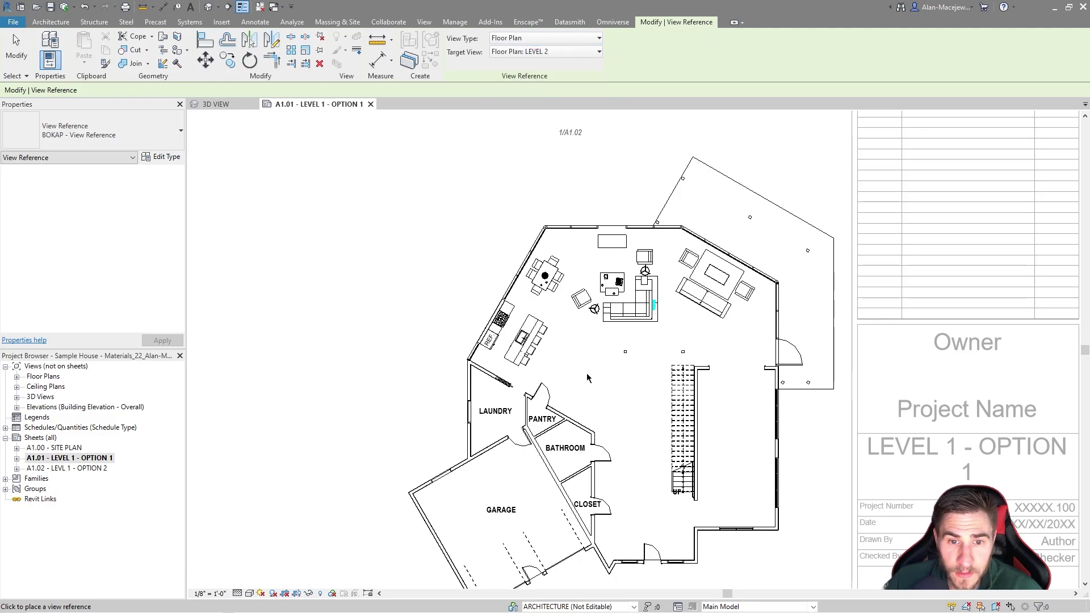
Place the view reference tag left of the stairs and deactivate the plan viewport.
scroll(590, 358, up, 3)
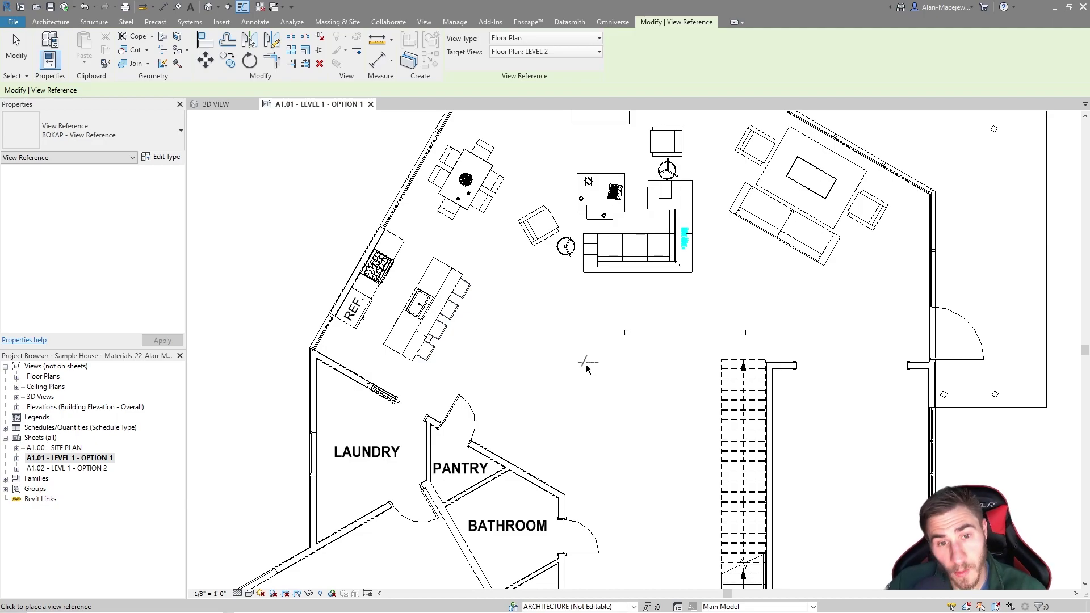
click(567, 351)
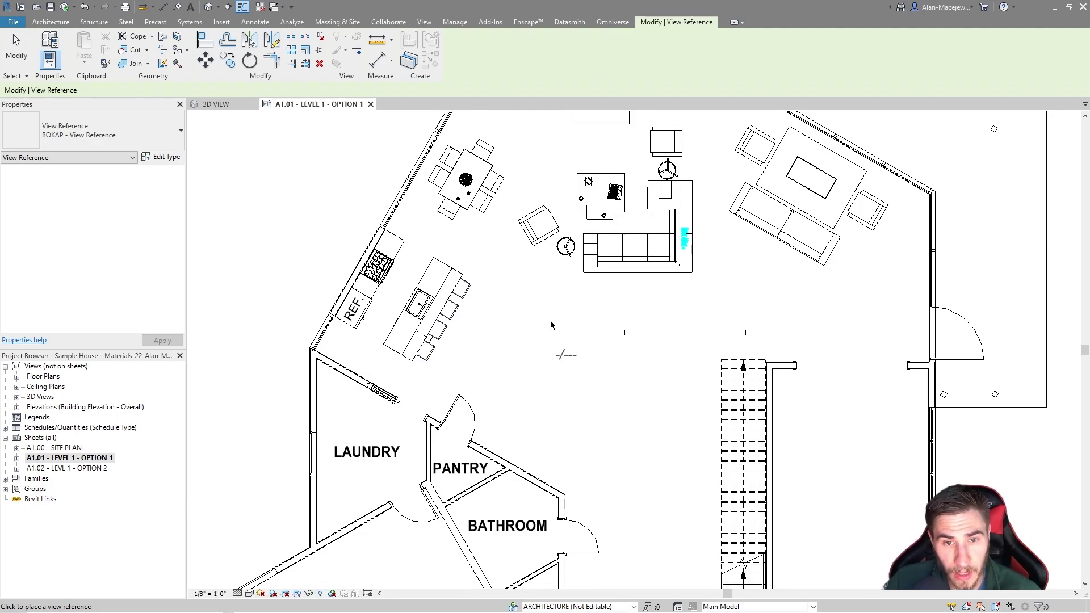
key(Escape)
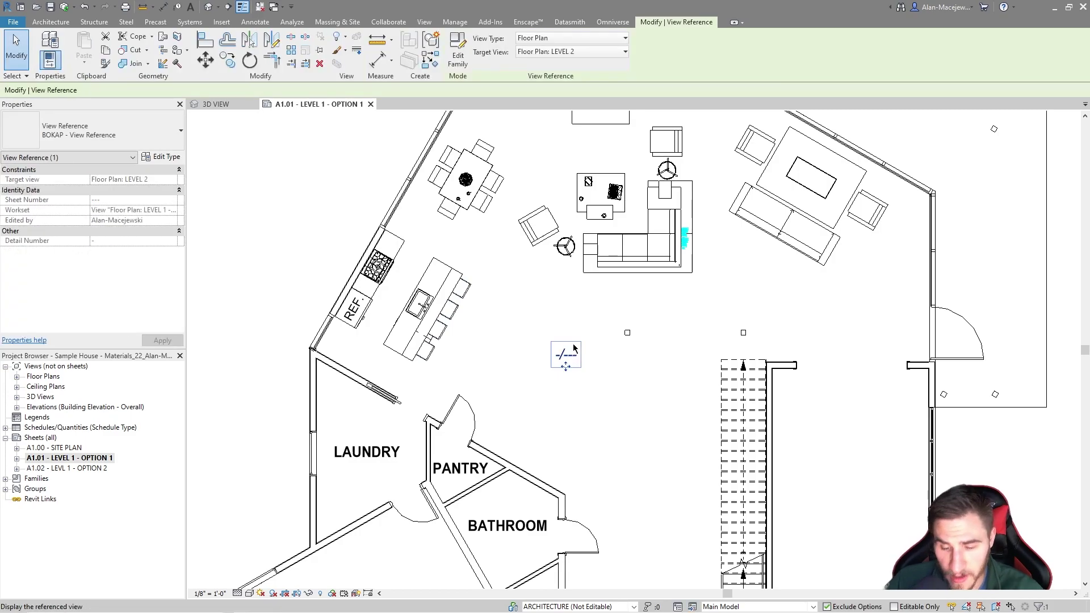
scroll(569, 347, down, 6)
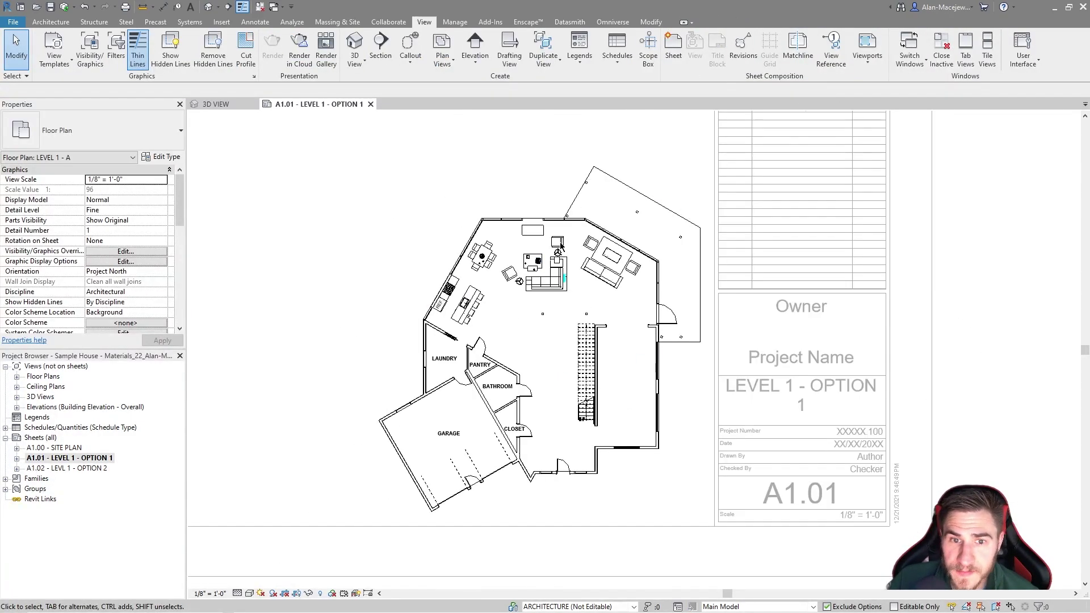
double_click(822, 368)
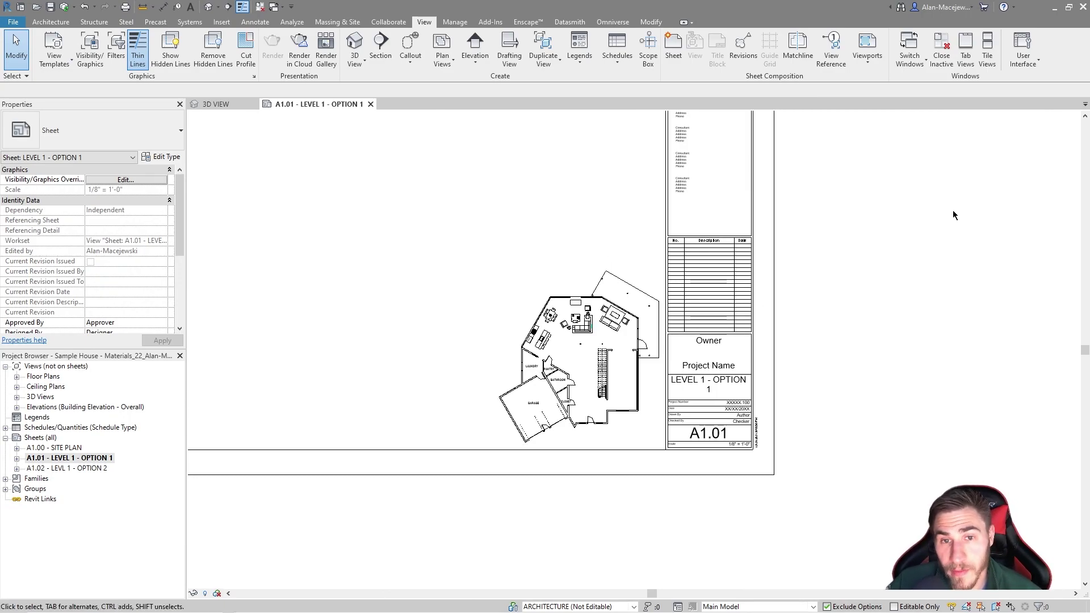
middle_drag(952, 210, 896, 309)
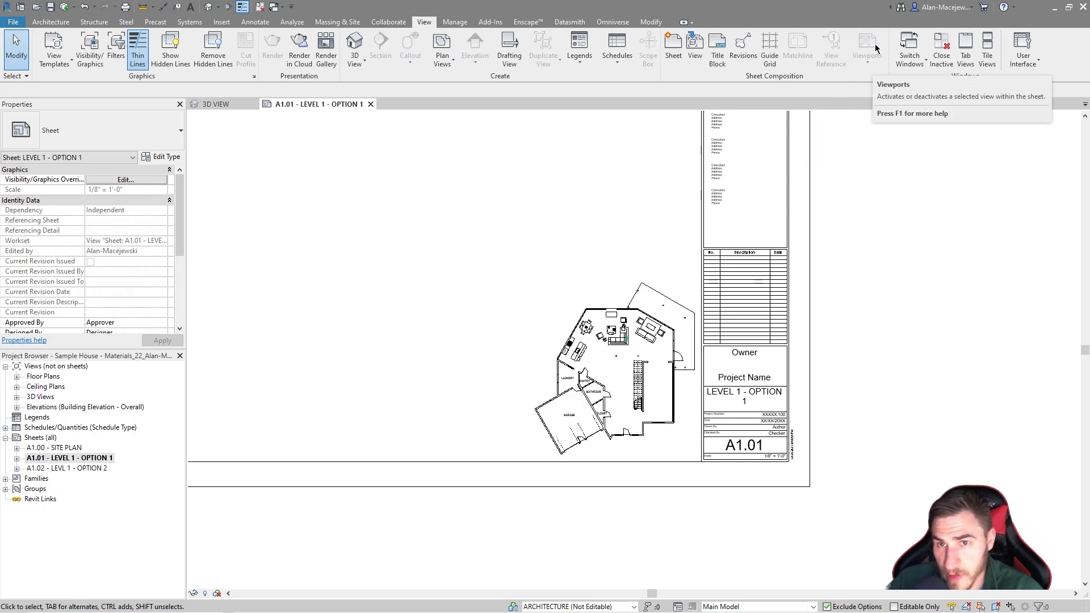
click(537, 369)
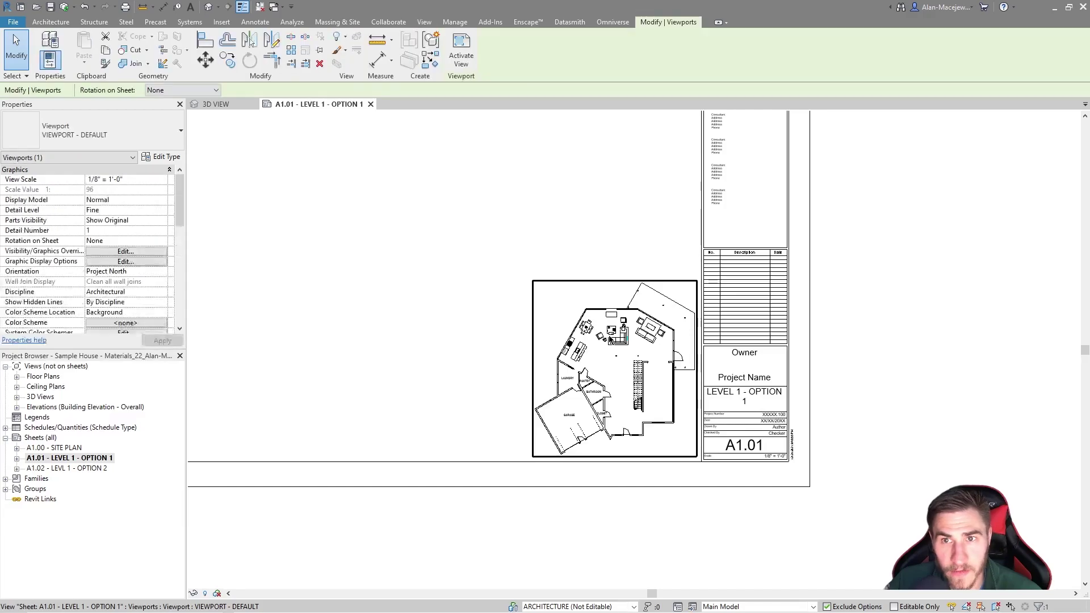
click(536, 210)
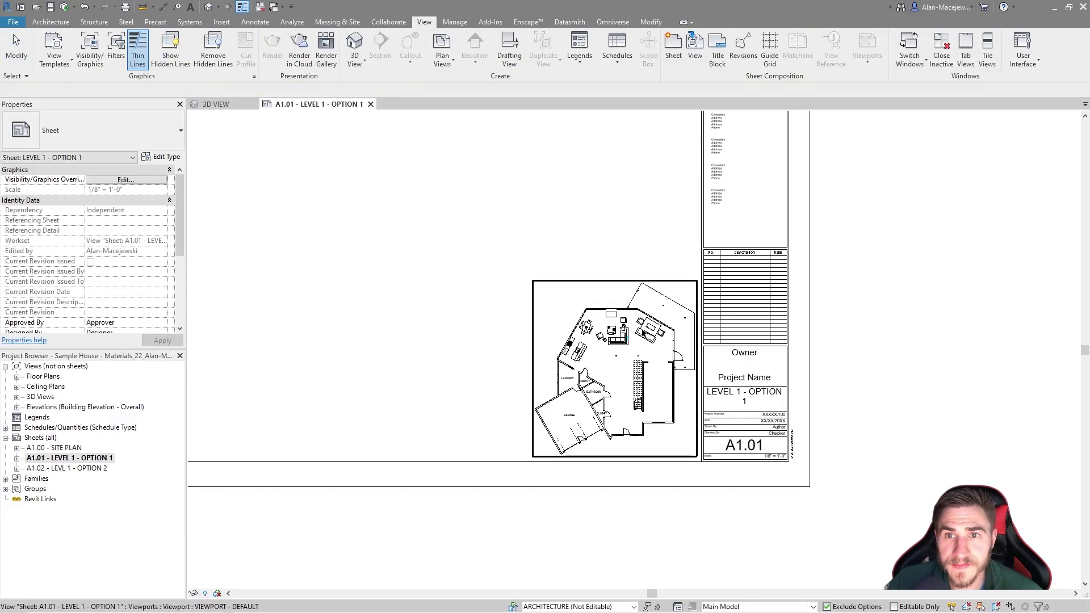
click(636, 301)
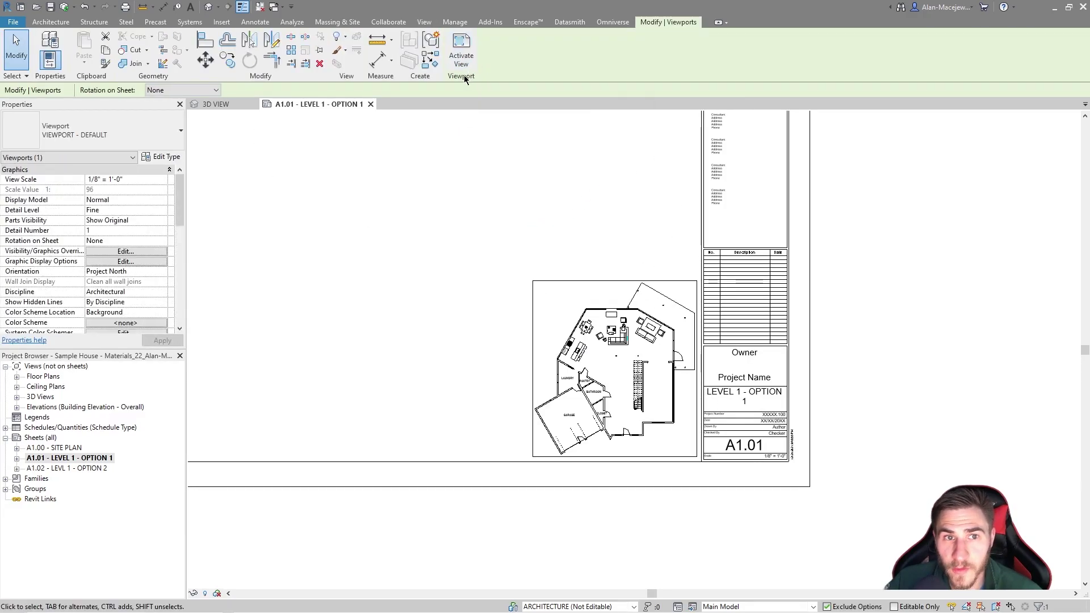
click(432, 24)
click(867, 50)
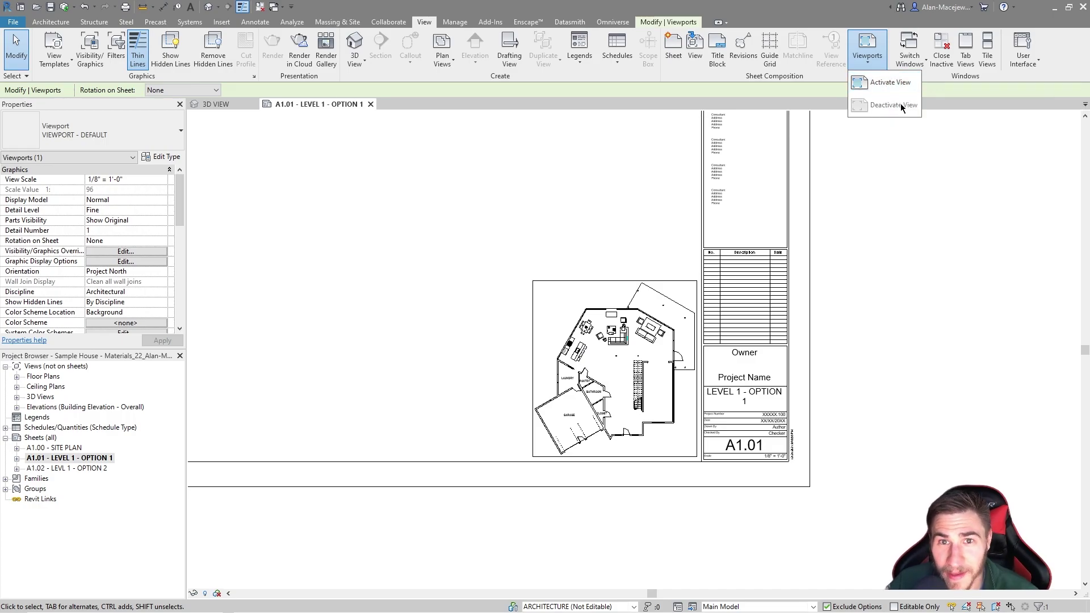
click(675, 19)
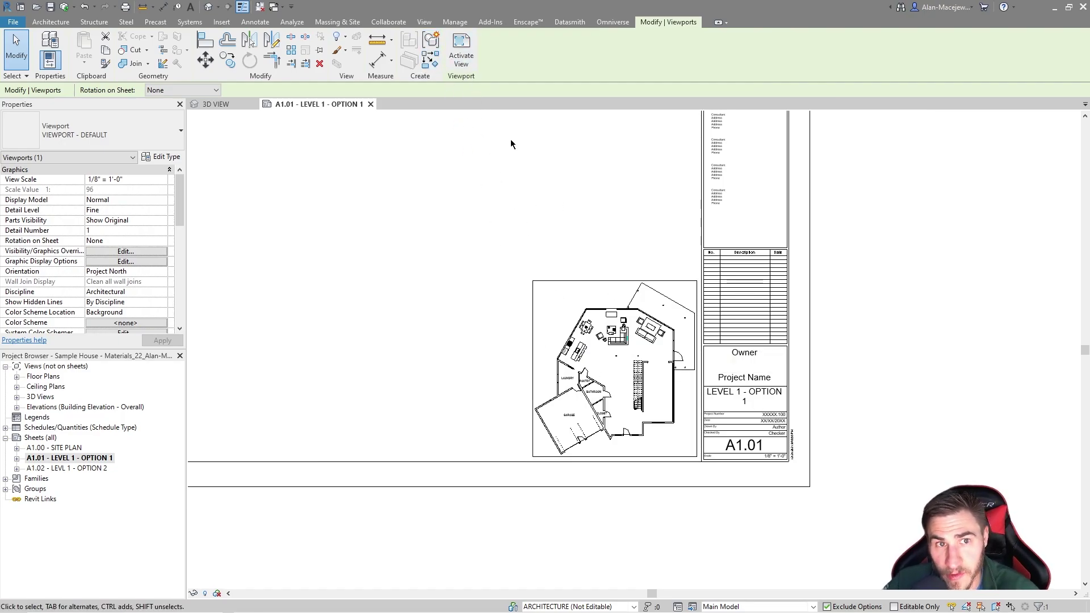
click(461, 51)
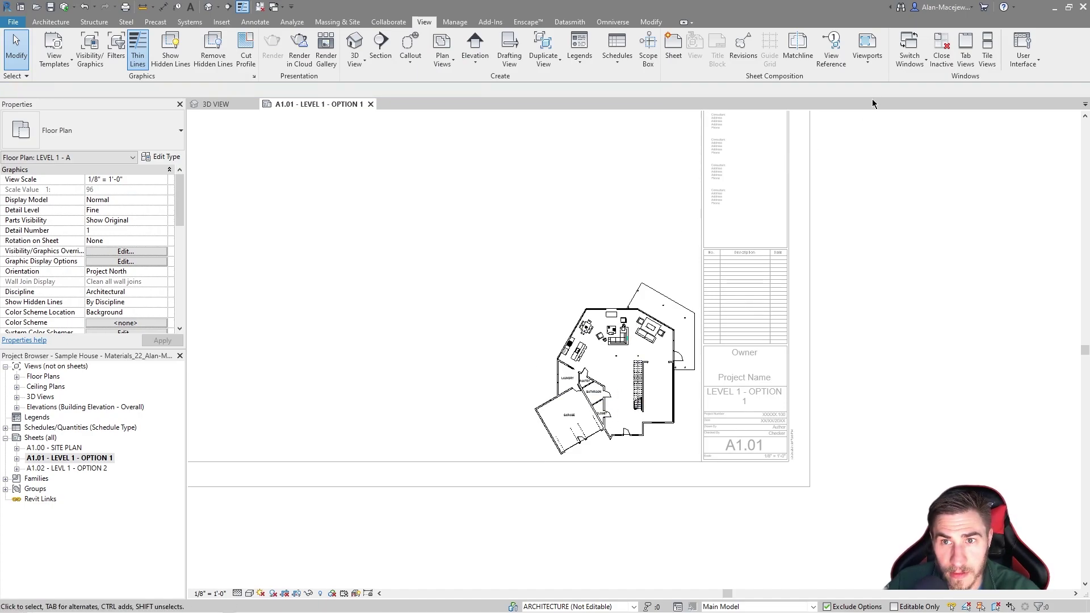
click(867, 63)
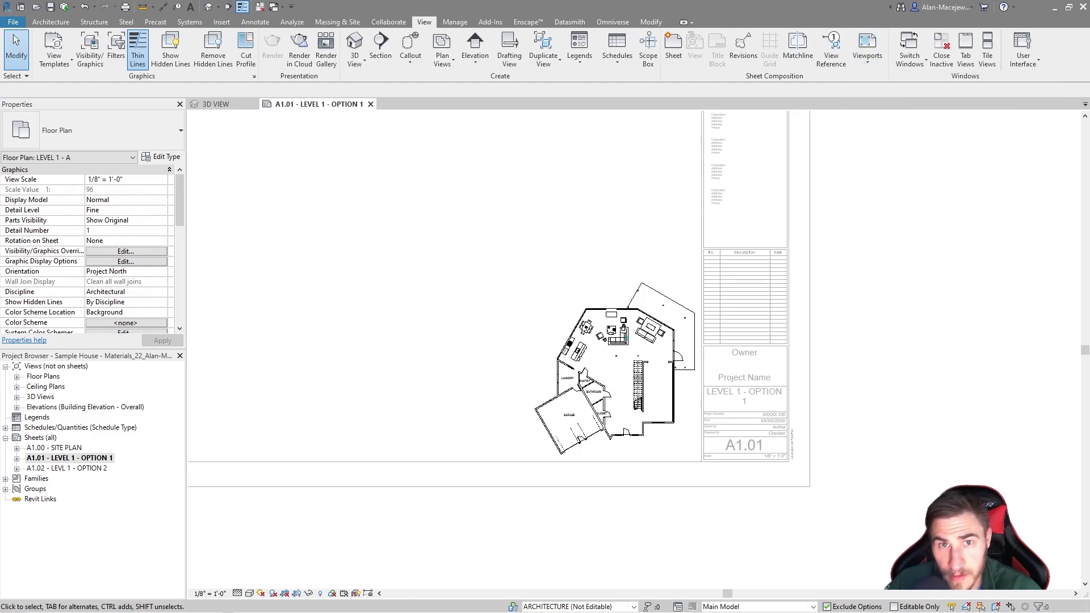
click(651, 22)
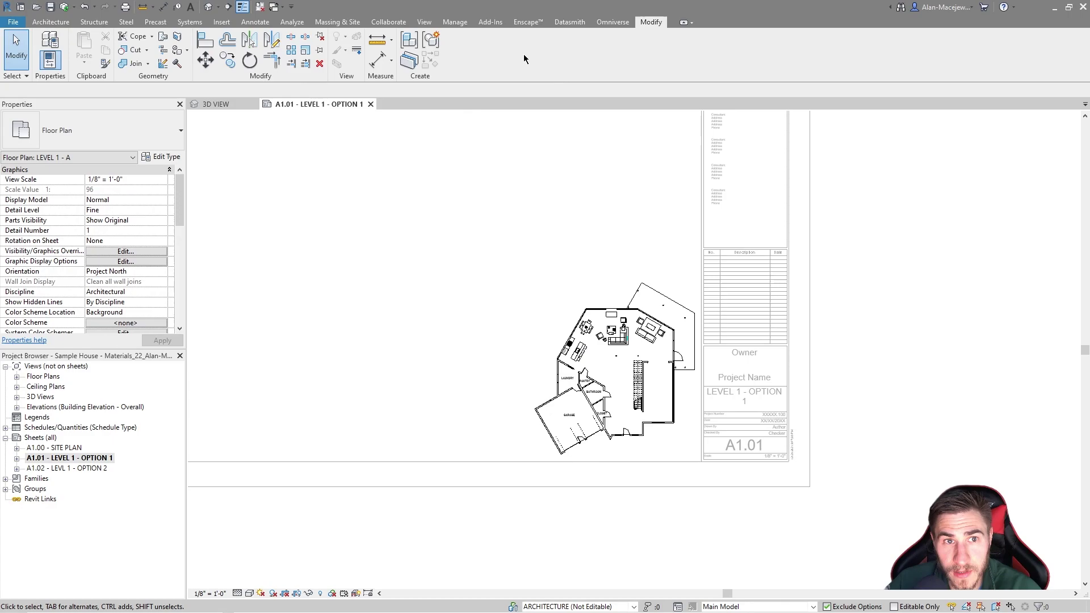
click(425, 23)
click(883, 62)
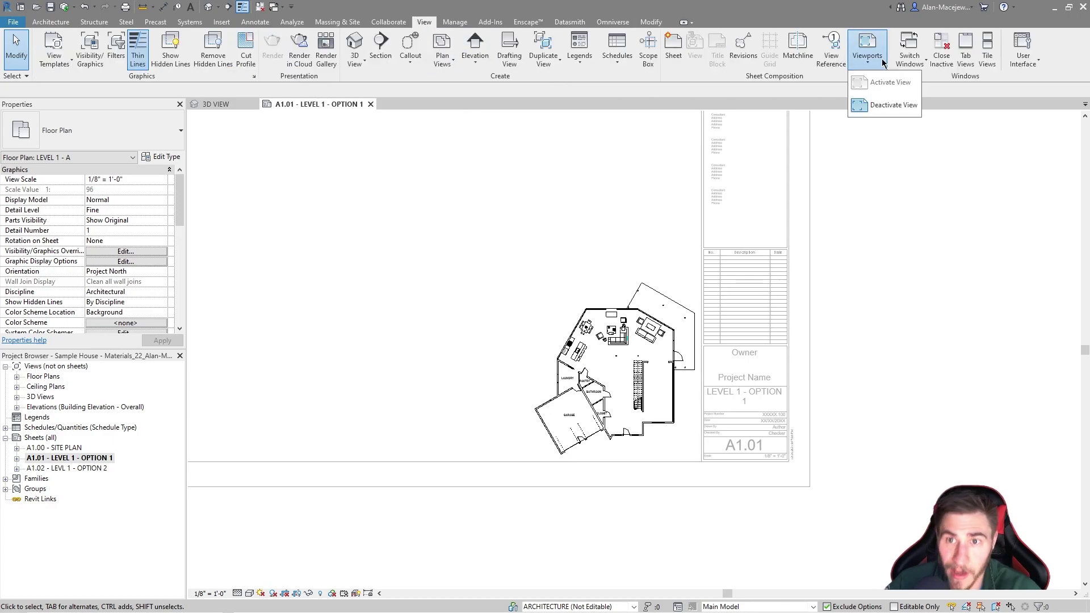
click(883, 107)
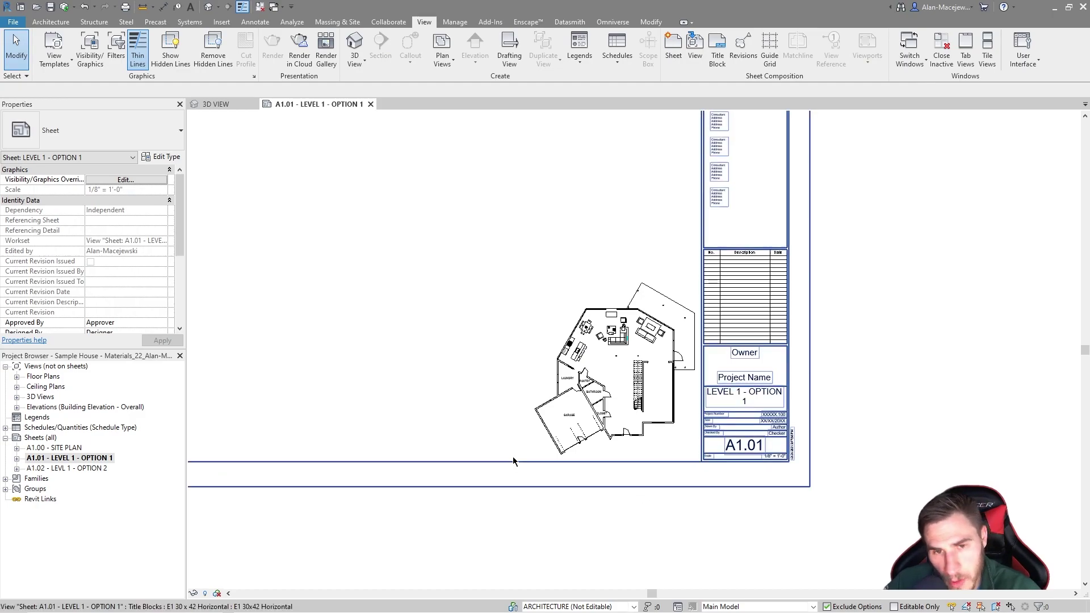
right_click(604, 352)
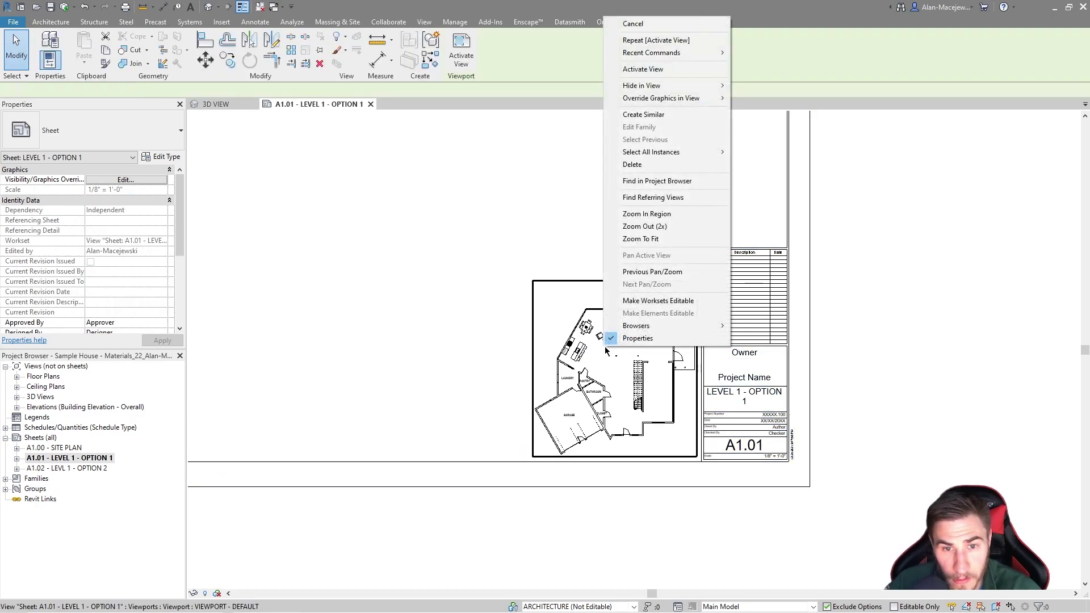
click(661, 71)
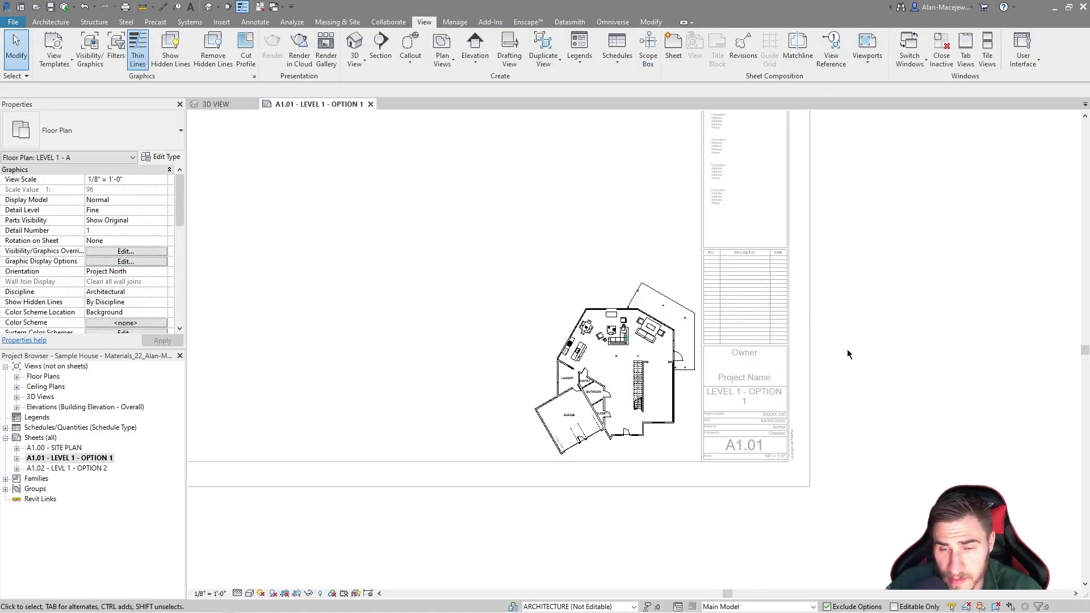
double_click(932, 234)
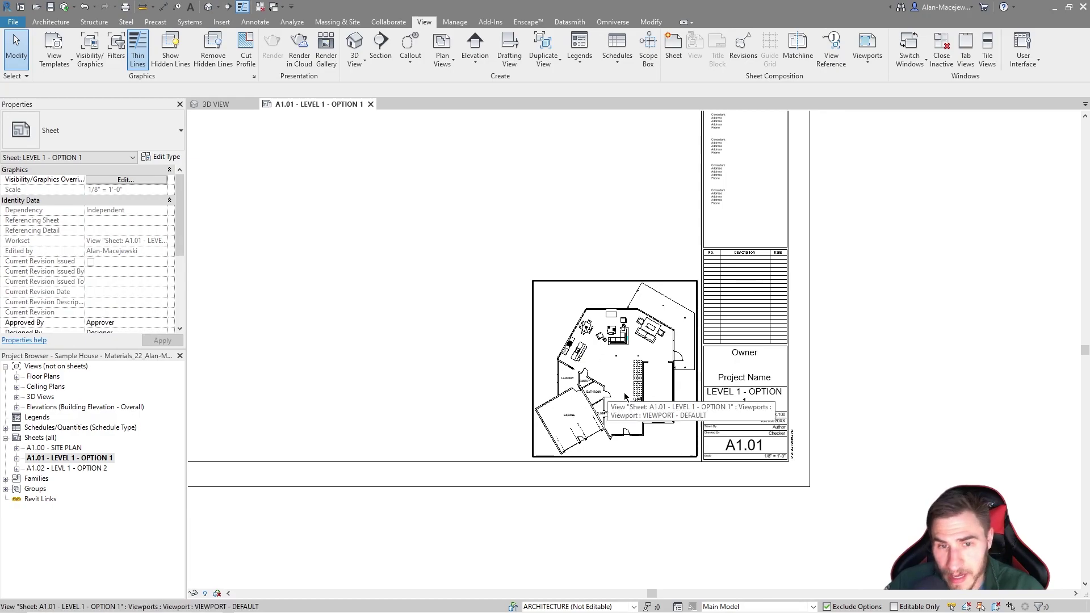
double_click(626, 364)
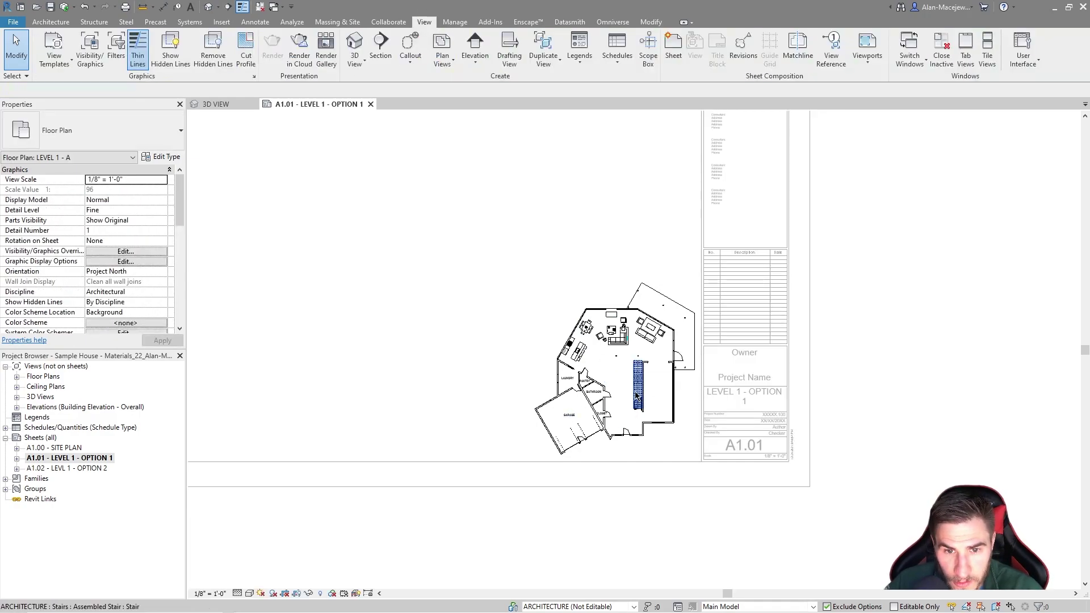
double_click(904, 377)
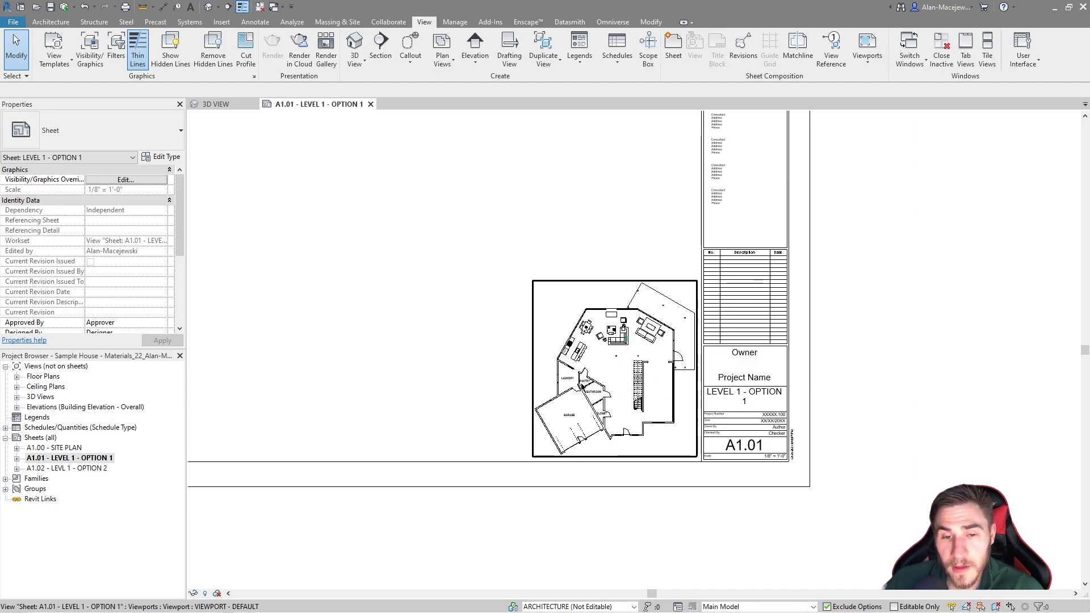
Activate the floor plan viewport and turn on Crop Region Visible.
double_click(609, 380)
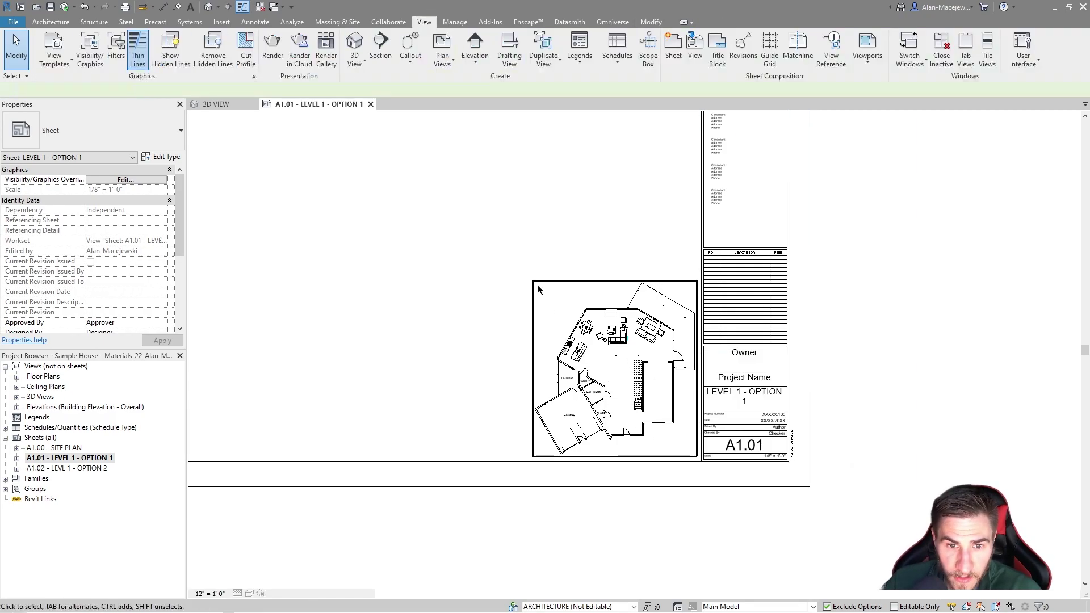
scroll(104, 196, down, 5)
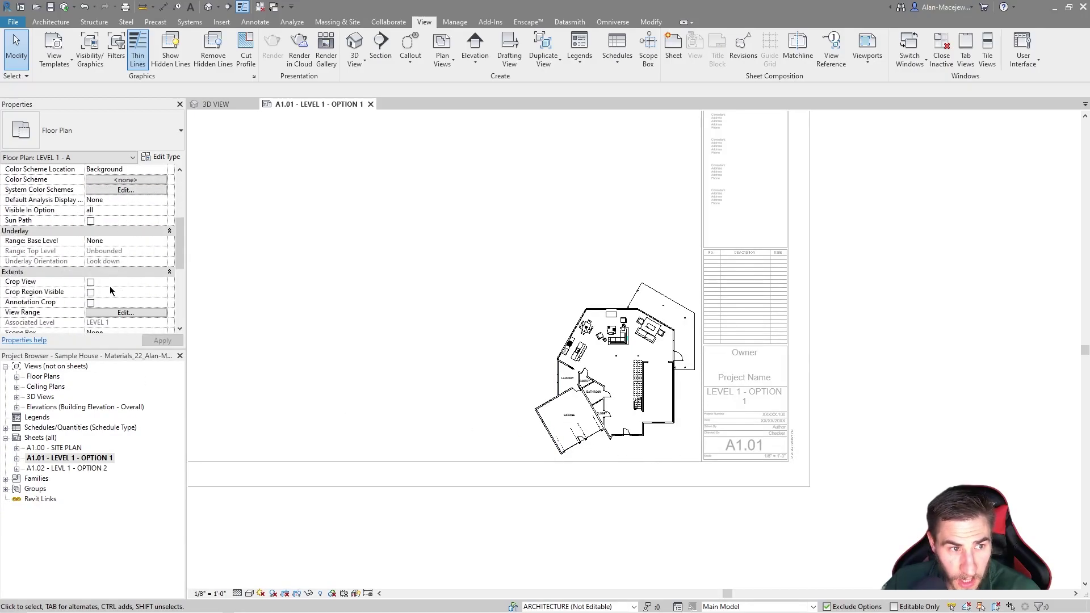
click(91, 293)
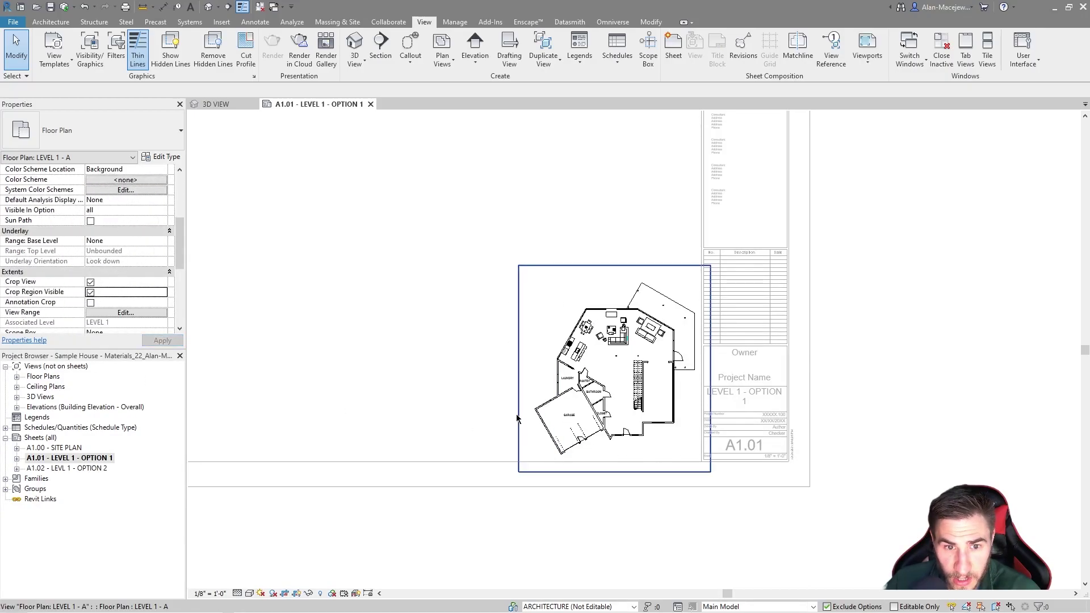
Deactivate the viewport, then reactivate the Level 1 plan viewport for editing.
double_click(966, 332)
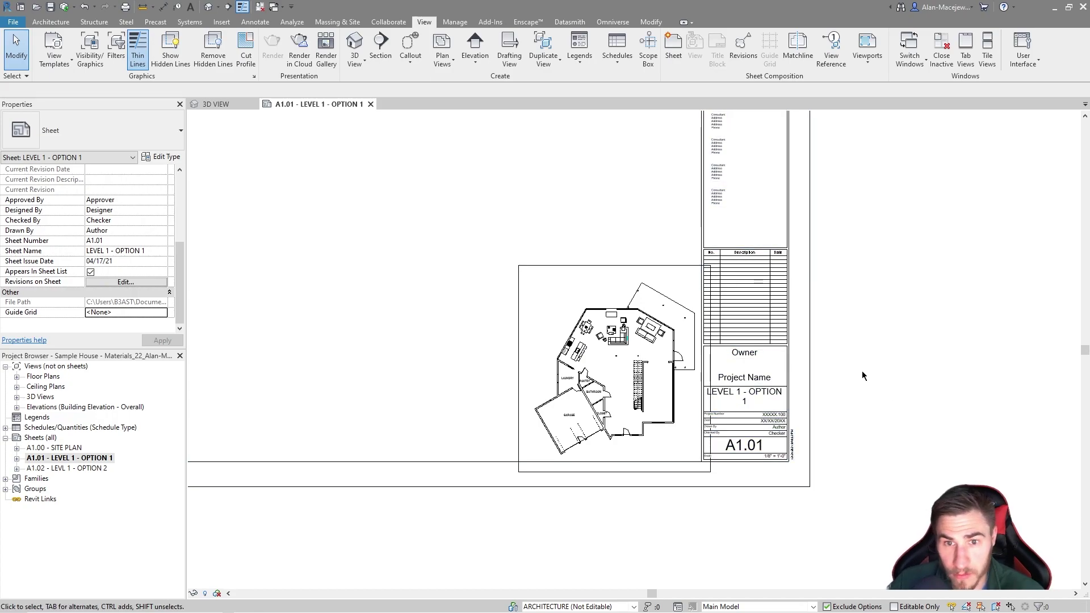
scroll(862, 370, down, 3)
scroll(873, 280, up, 2)
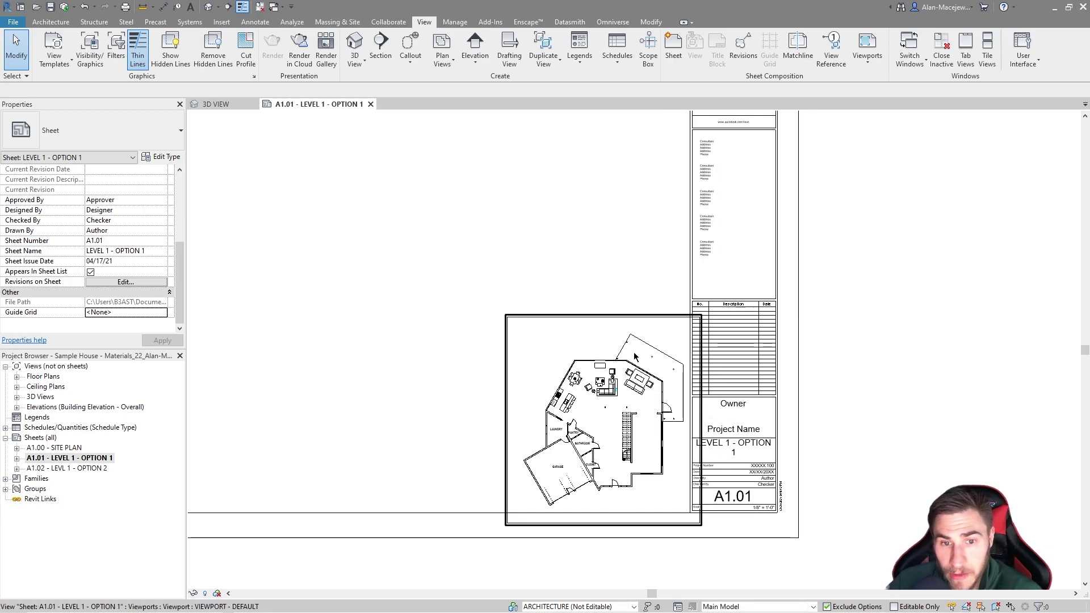
double_click(523, 497)
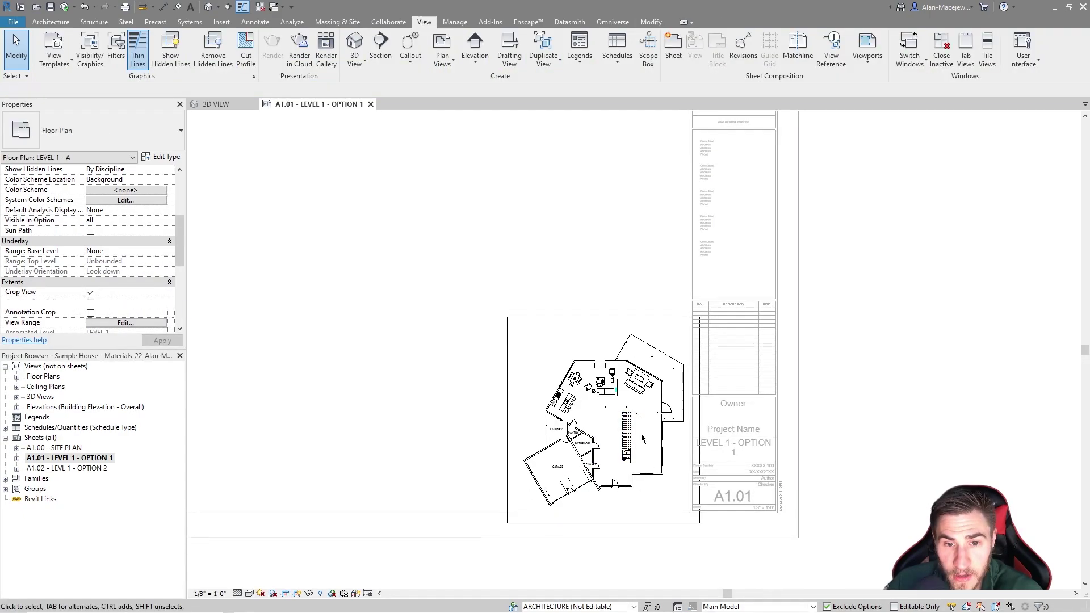
scroll(806, 431, down, 3)
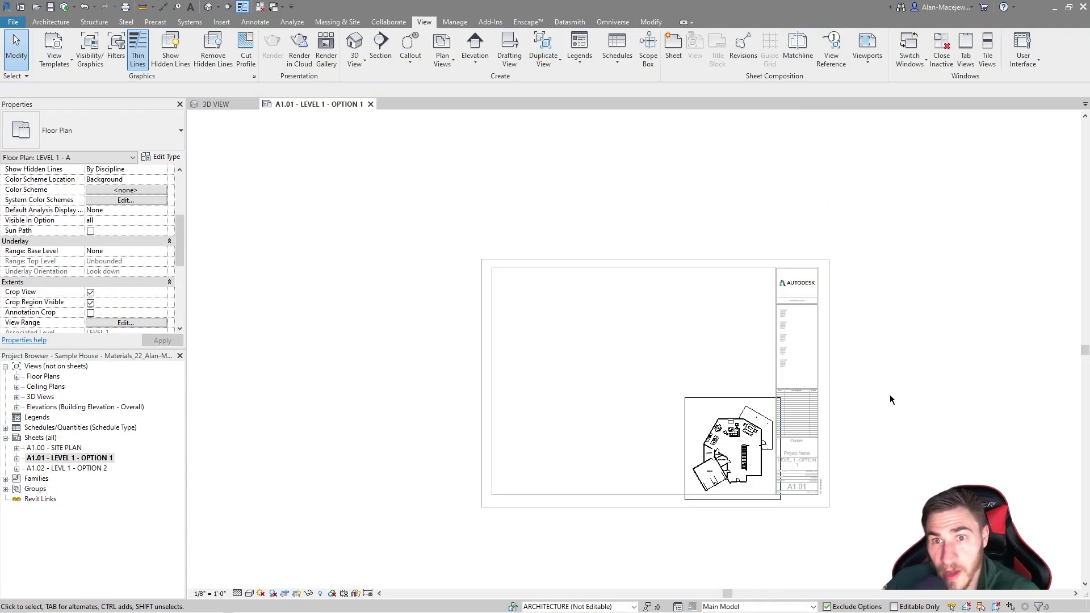
scroll(900, 489, up, 2)
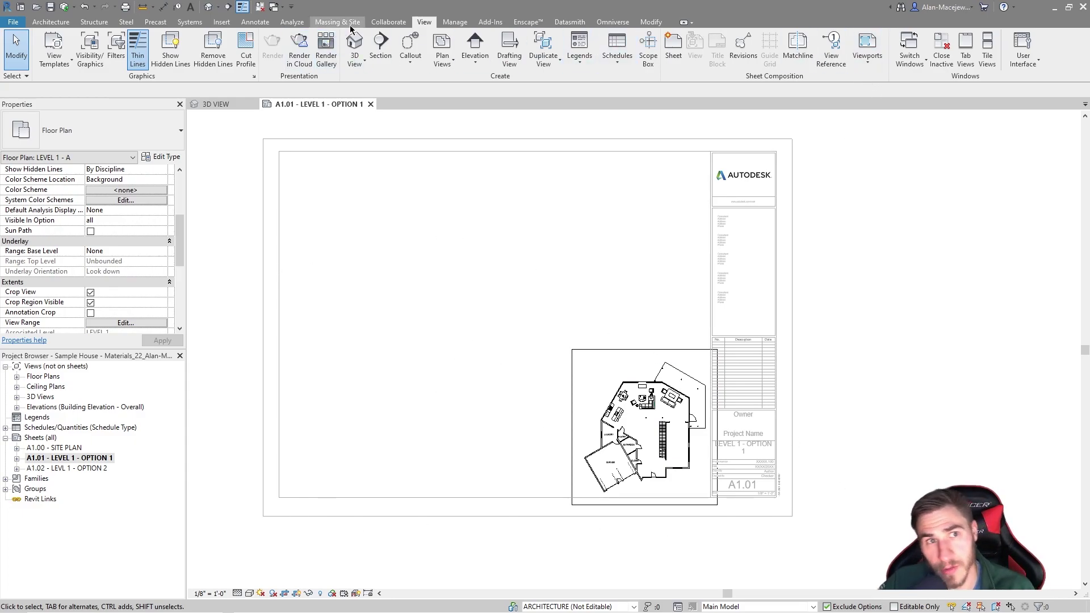
click(867, 49)
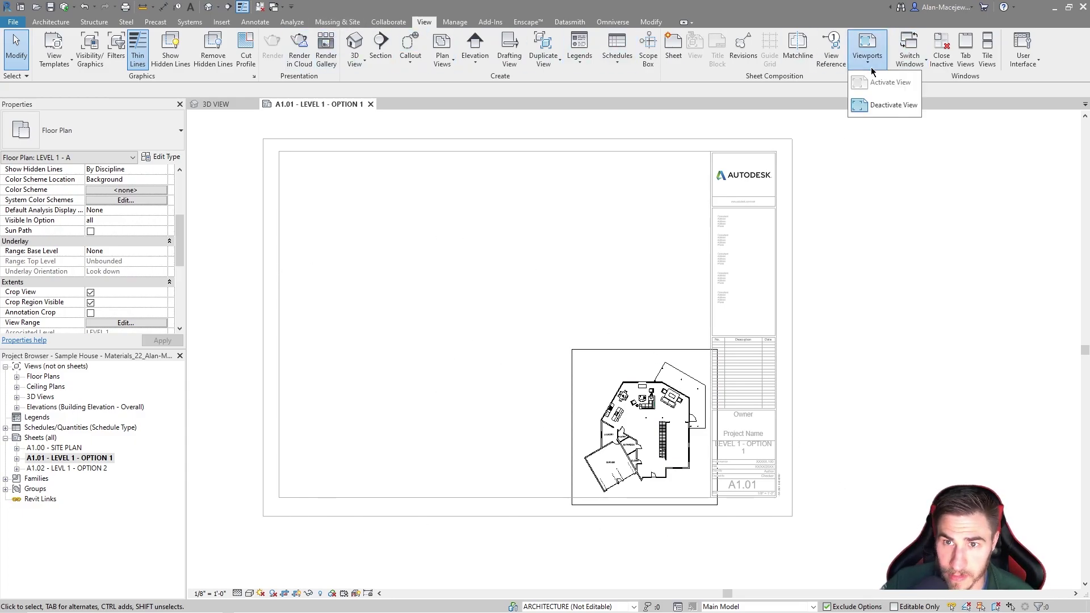
click(893, 105)
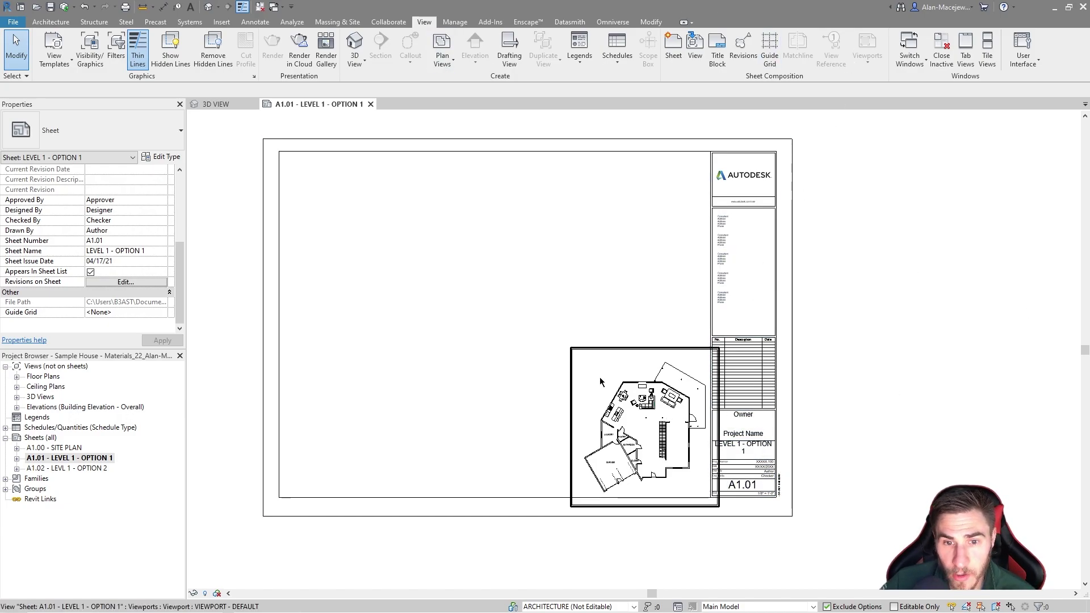
scroll(832, 375, down, 3)
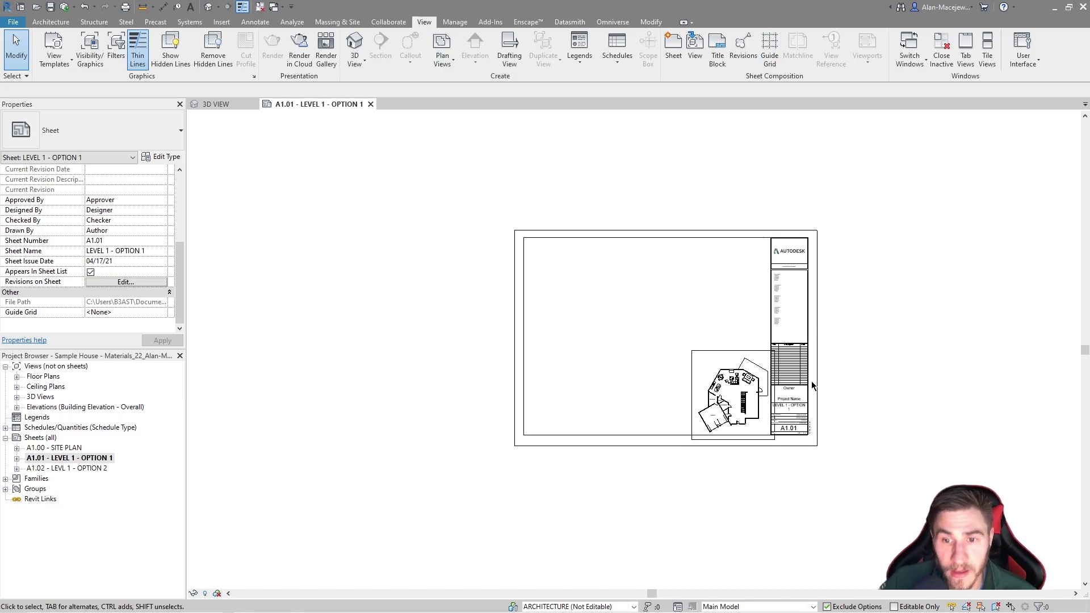
scroll(813, 386, up, 2)
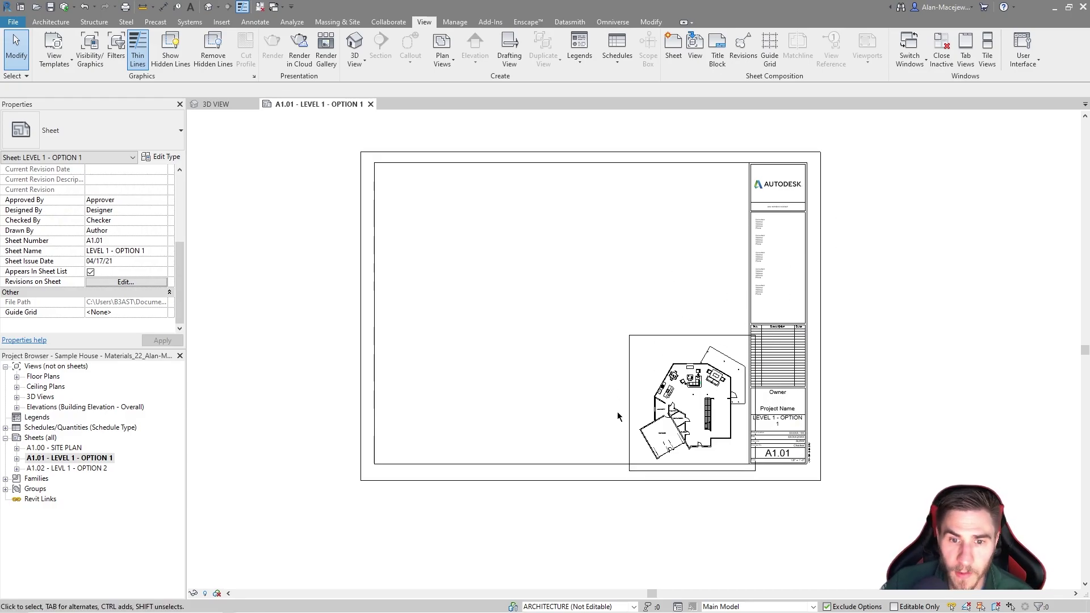
click(648, 344)
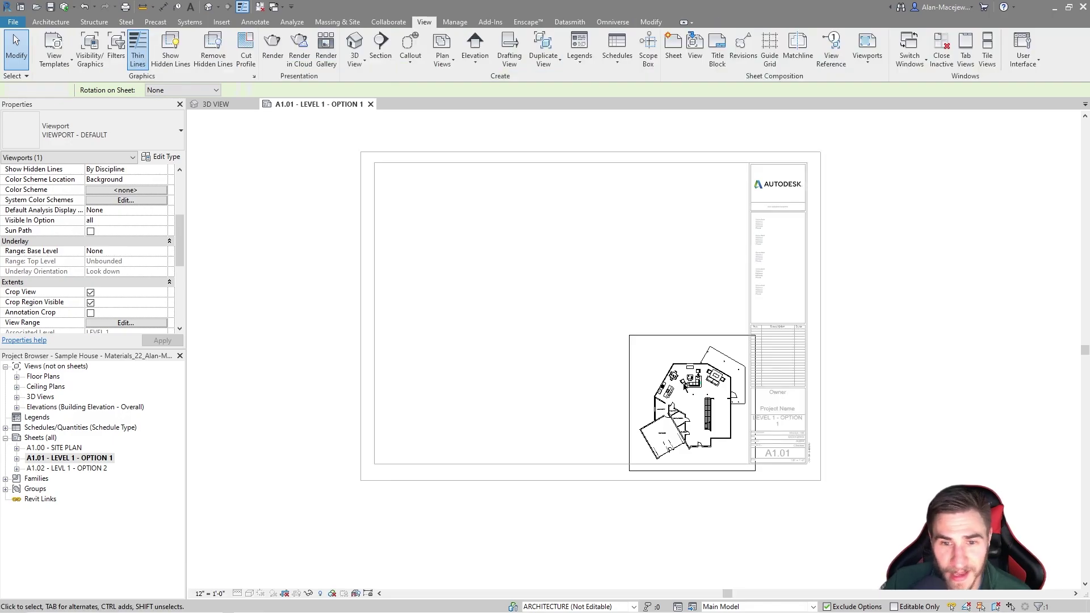
click(406, 315)
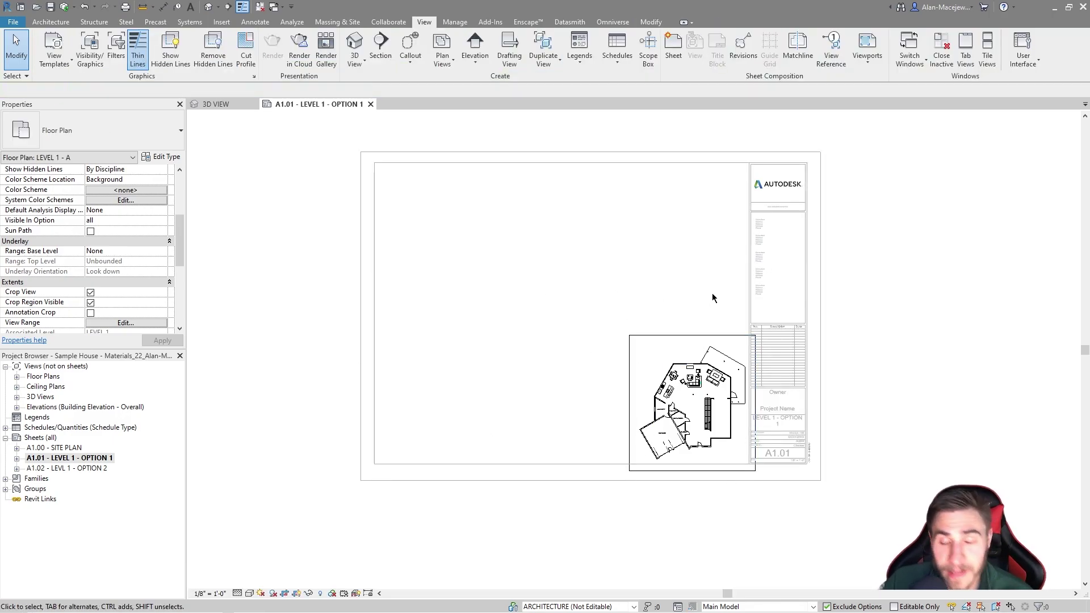
Deactivate the Level 1 plan viewport to resume editing sheet A1.01.
double_click(523, 339)
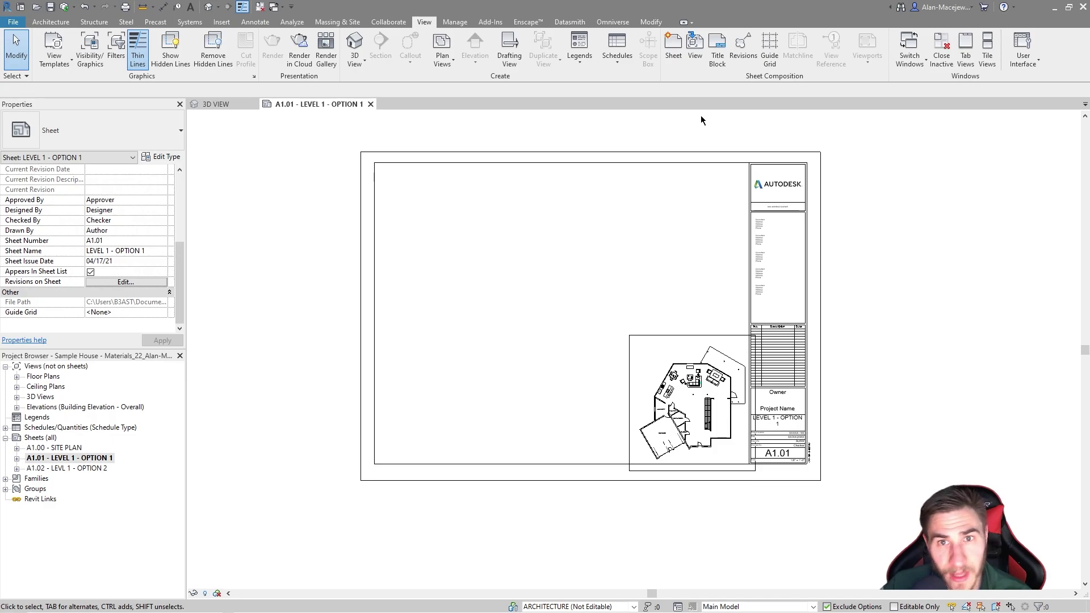
Create Guide Grid 1 on sheet A1.01 with the default name and select it.
click(772, 55)
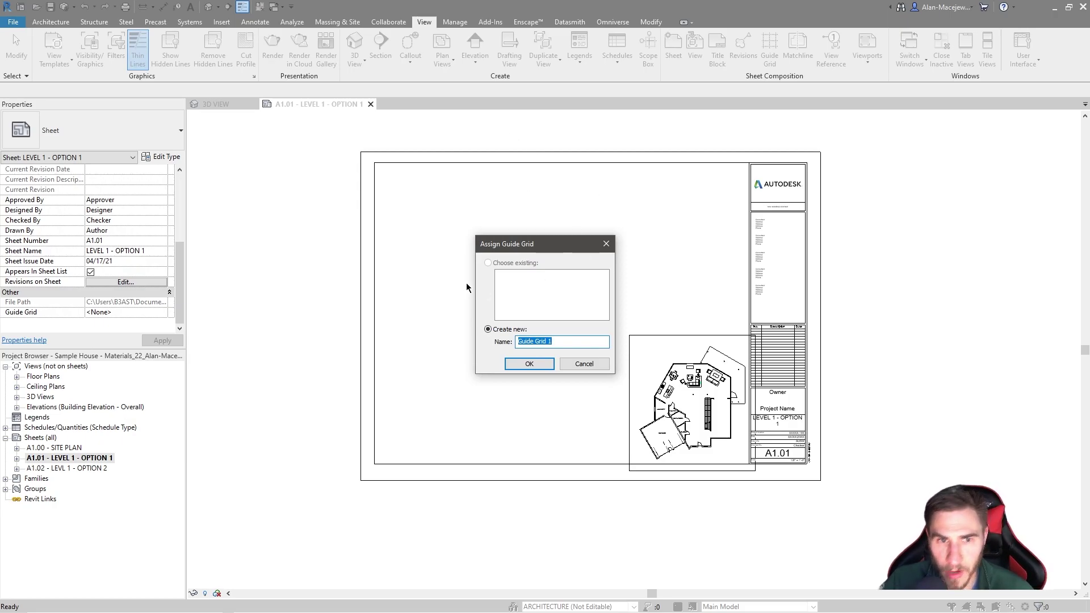
click(540, 365)
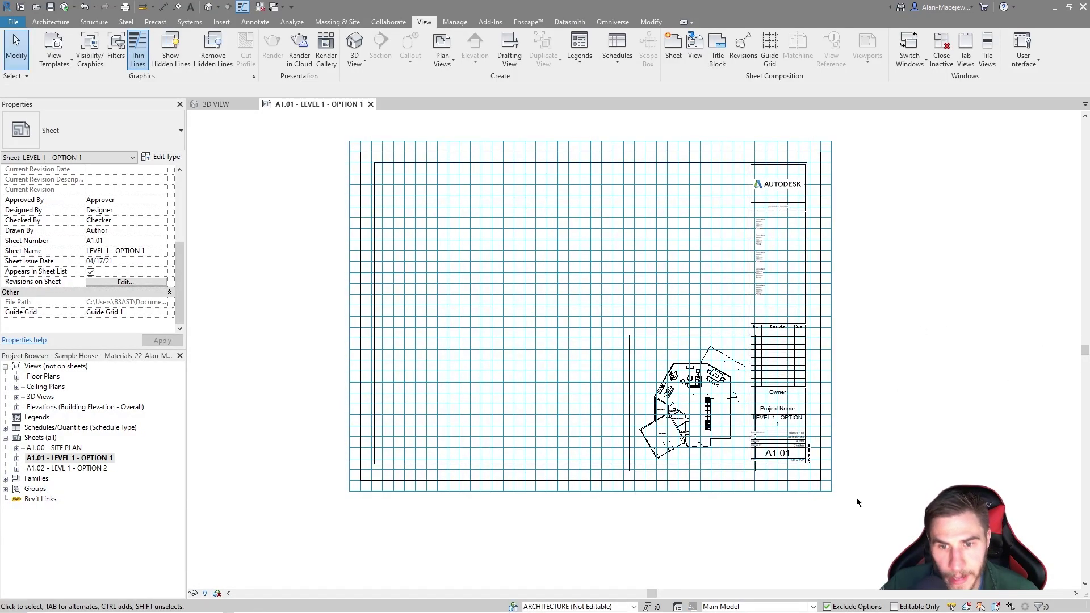
scroll(573, 232, up, 3)
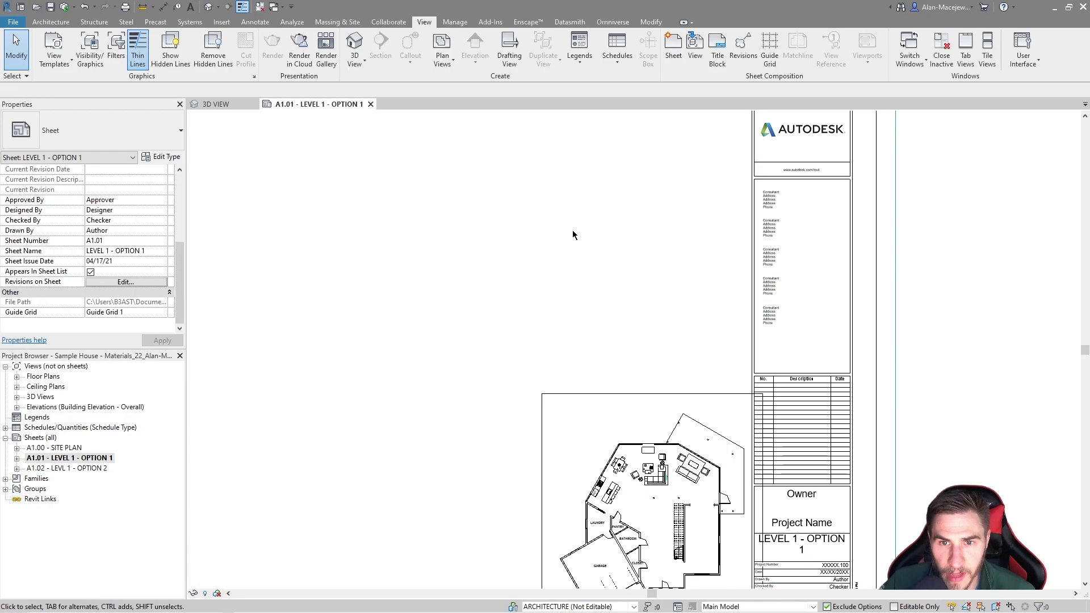
scroll(795, 318, down, 5)
click(812, 492)
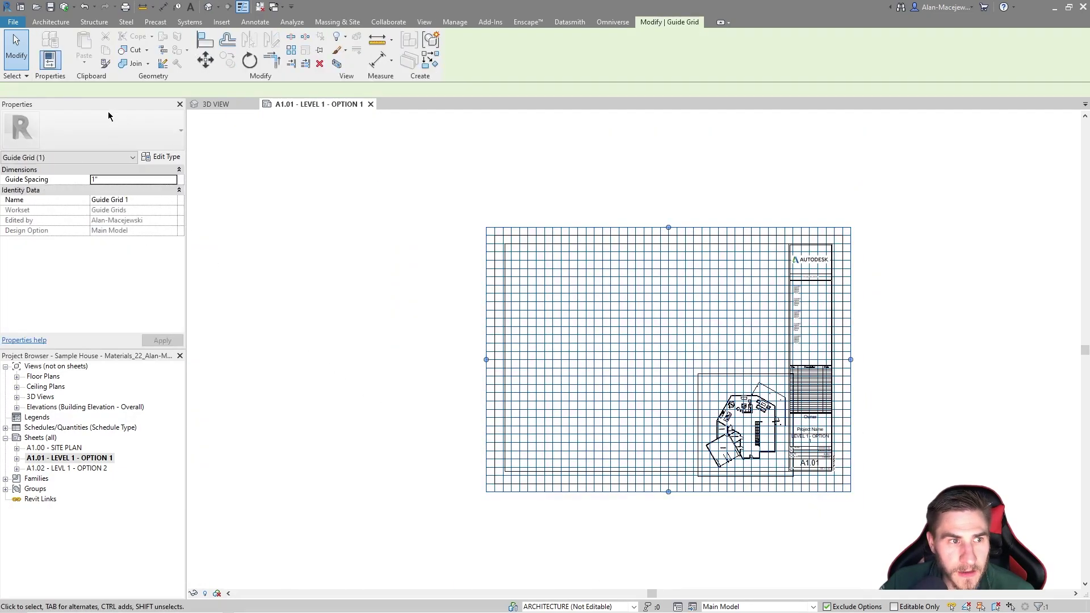
Set Guide Grid 1's Guide Spacing to 5", then reselect it and zoom to its lower-left corner.
click(143, 180)
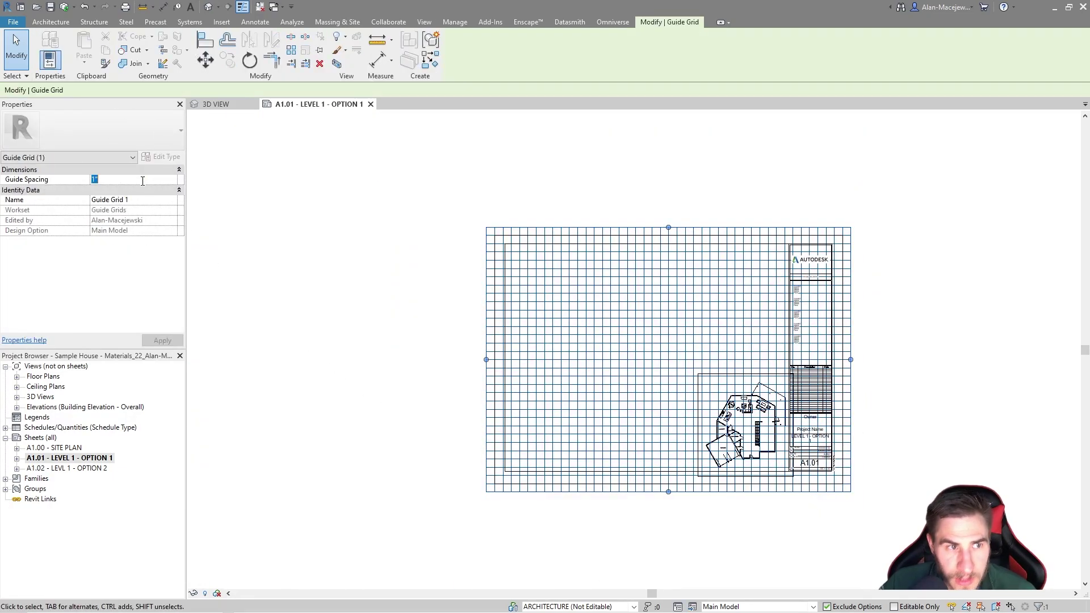
text(5)
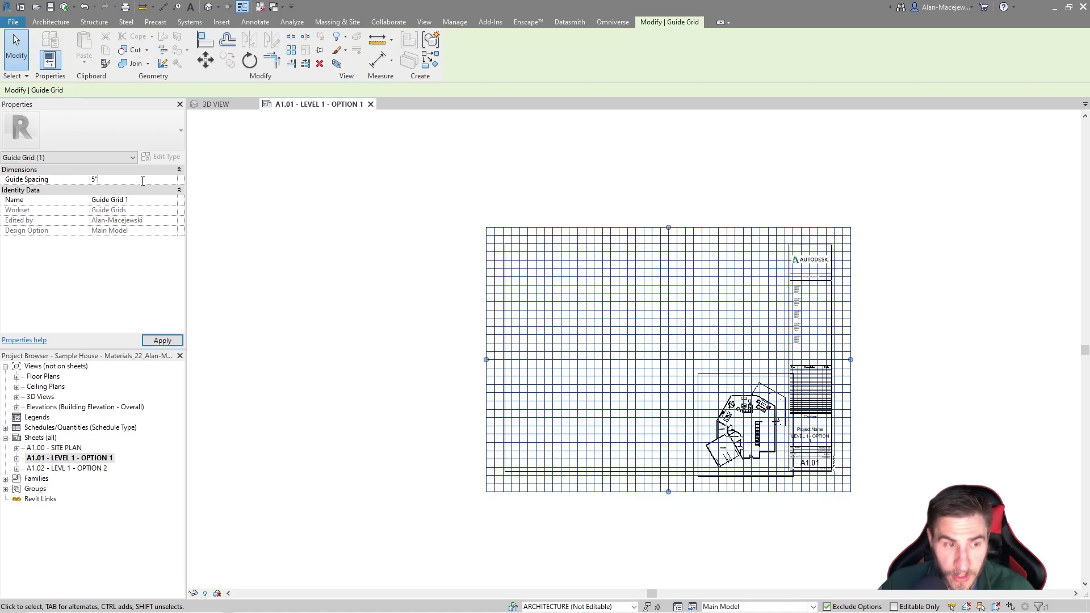
click(222, 194)
click(487, 322)
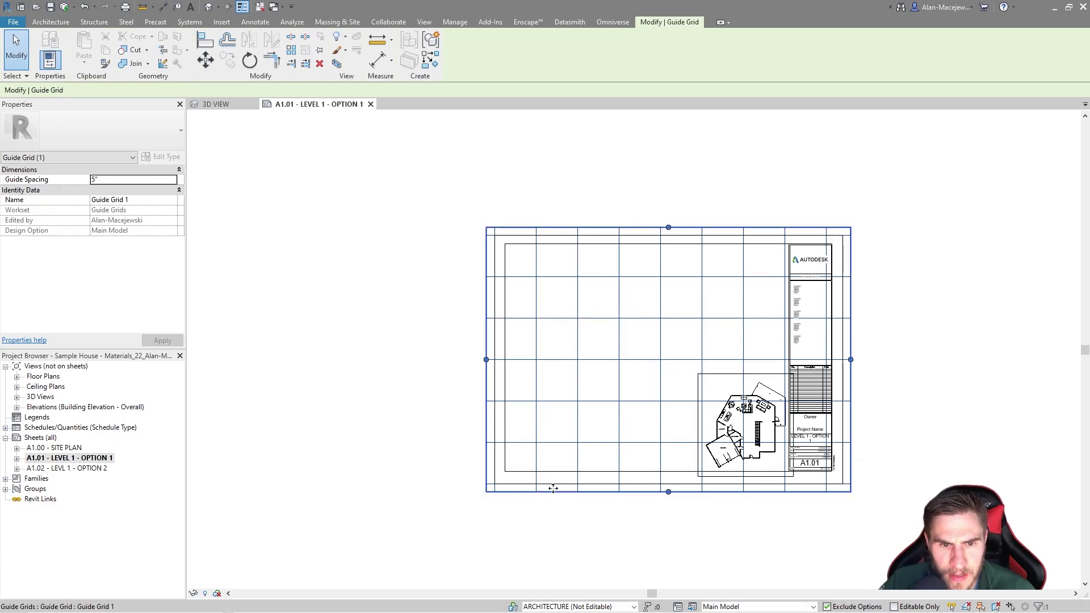
scroll(555, 487, up, 2)
middle_drag(792, 495, 729, 521)
click(755, 518)
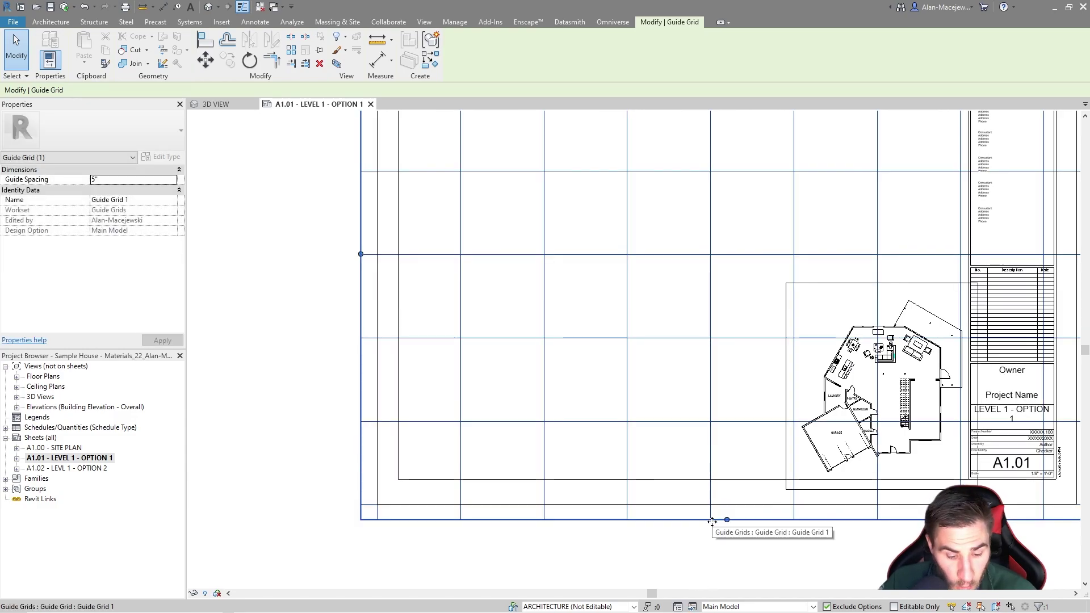
Move the guide grid so its lower-left corner snaps to the title block border.
key(m)
key(v)
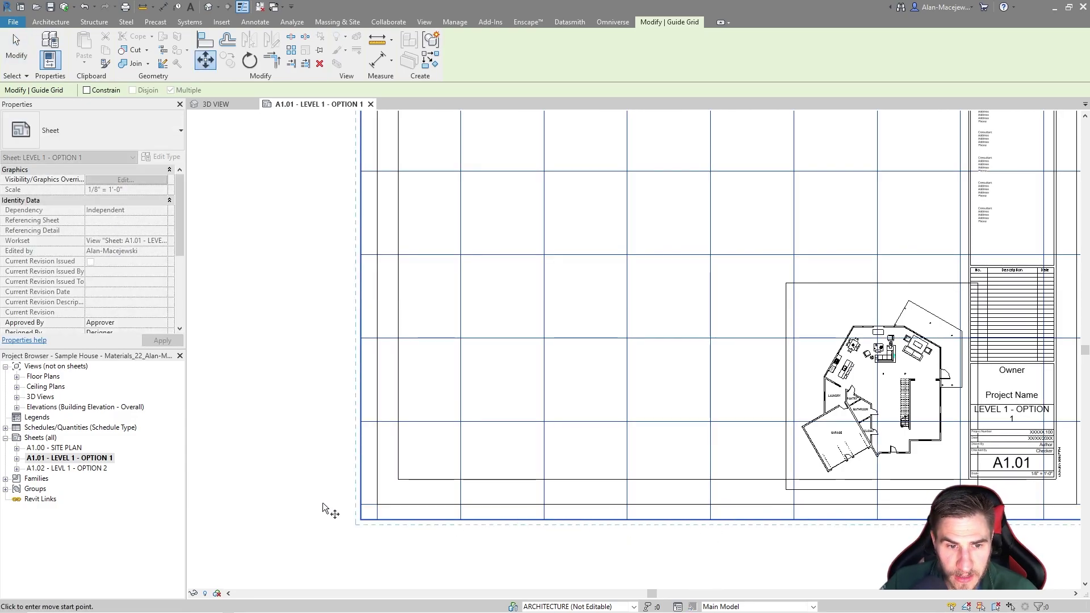
click(364, 520)
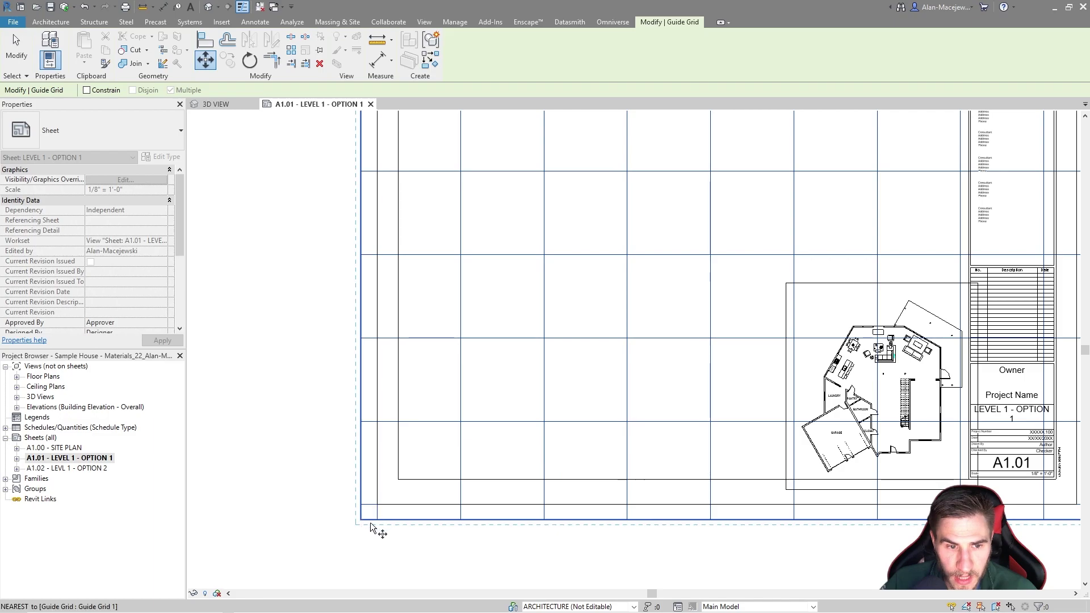
click(403, 481)
scroll(426, 425, up, 5)
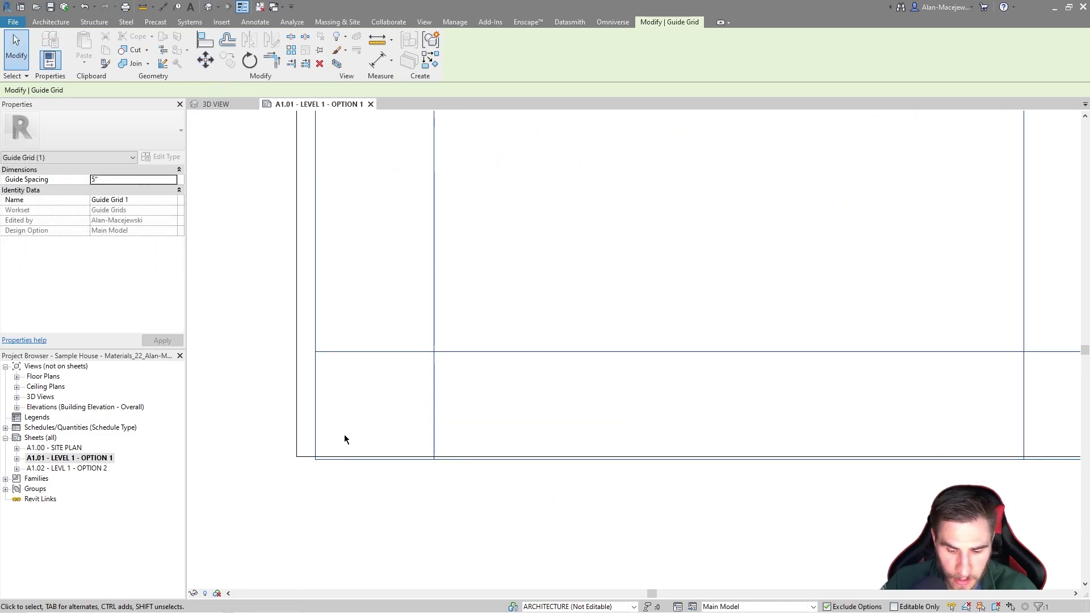
scroll(425, 550, down, 4)
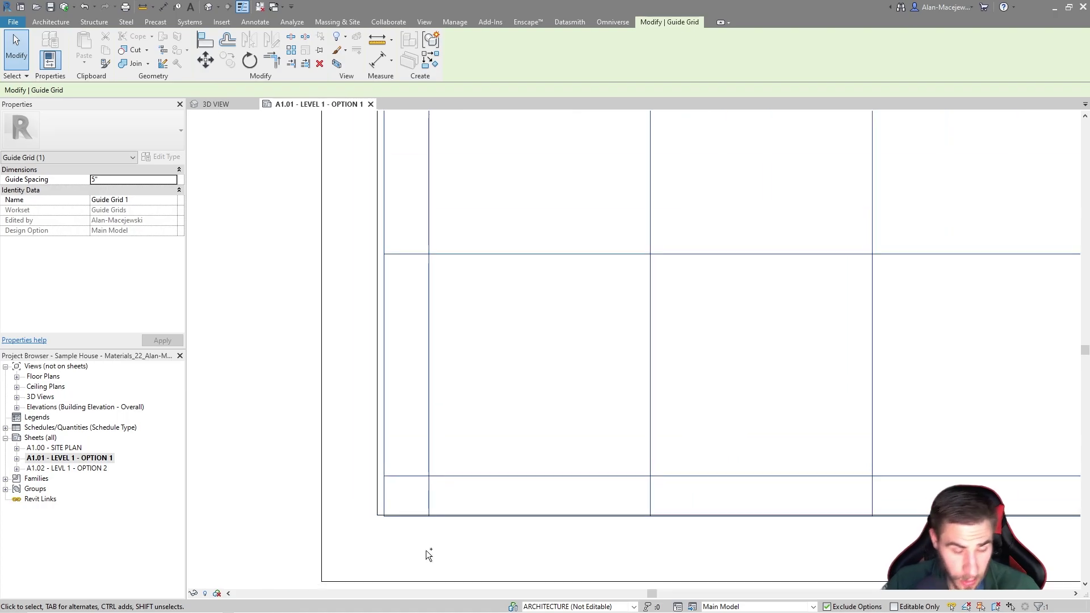
scroll(425, 550, down, 5)
Drag the Level 1 floor plan viewport higher on the sheet, inside the guide grid.
click(424, 550)
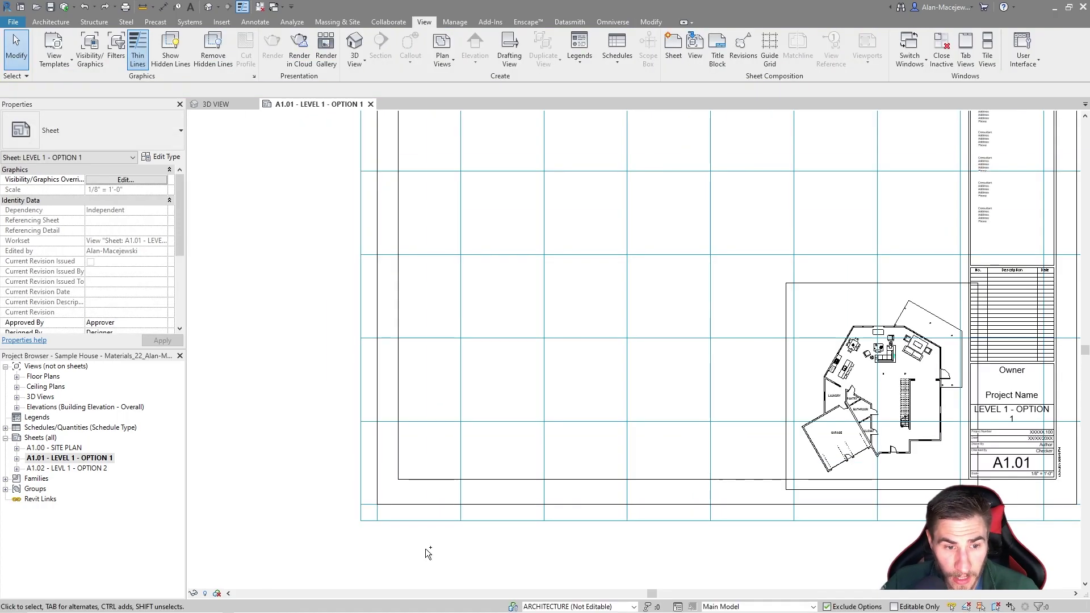
scroll(424, 539, down, 3)
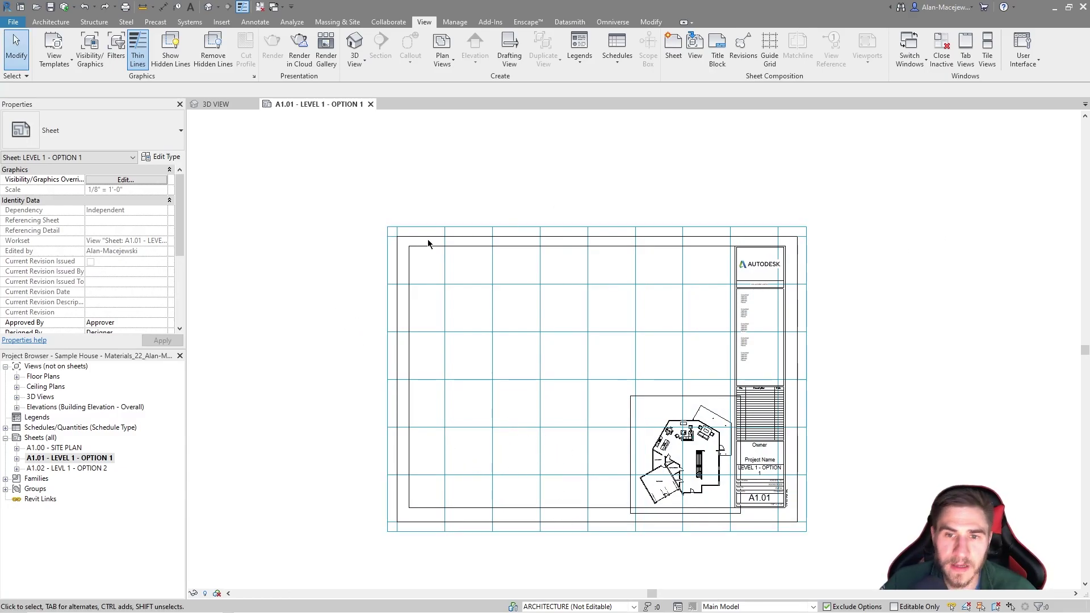
scroll(501, 347, up, 2)
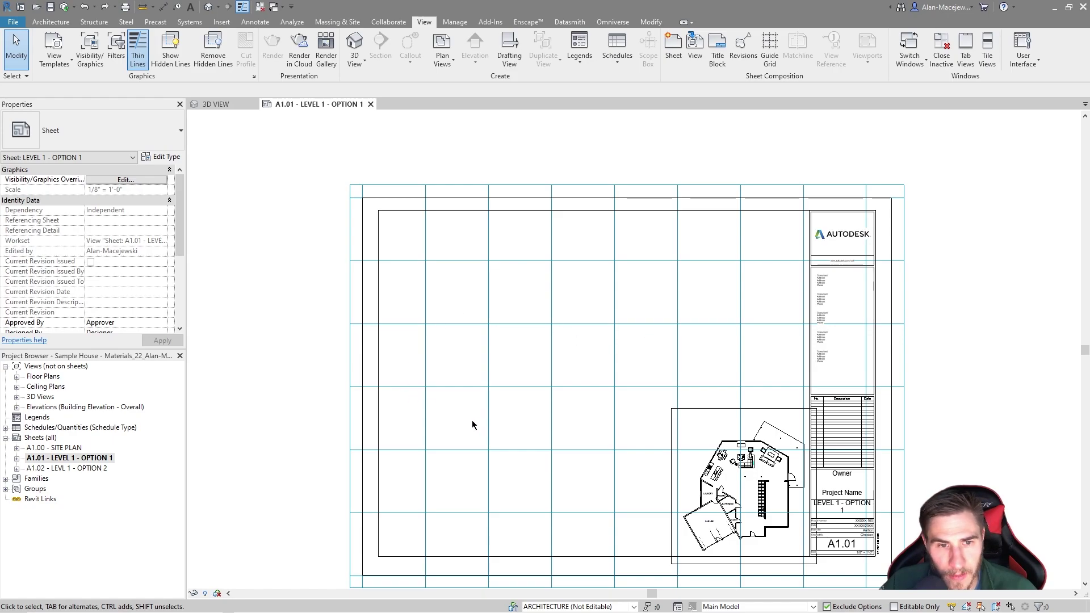
click(353, 393)
scroll(352, 393, down, 2)
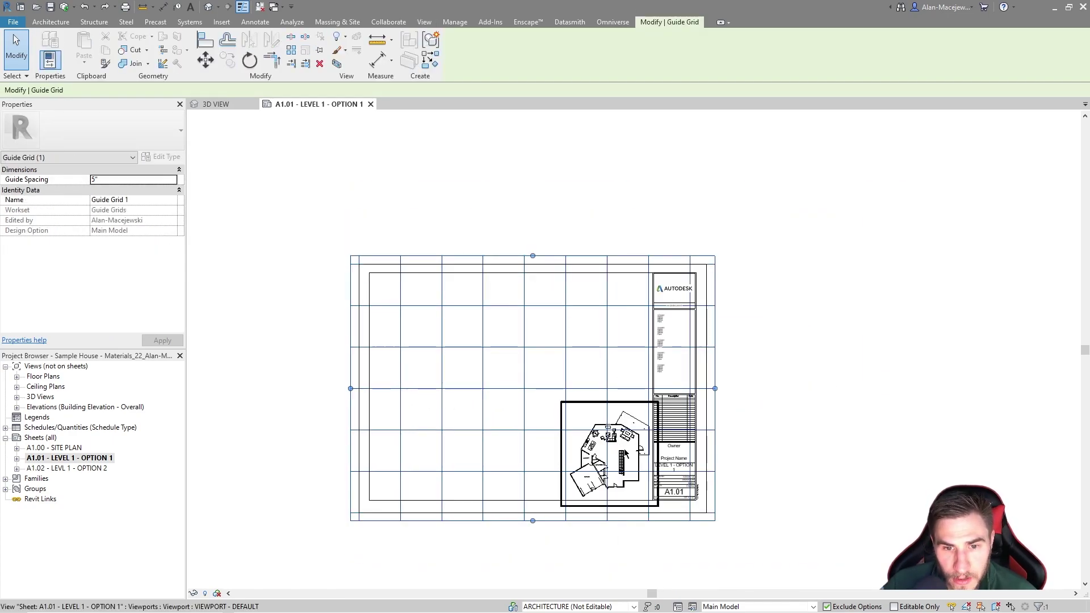
scroll(618, 454, up, 3)
drag(601, 442, 595, 410)
click(874, 329)
Assign the existing Guide Grid 1 to sheet A1.02, then return to sheet A1.01.
key(z)
key(f)
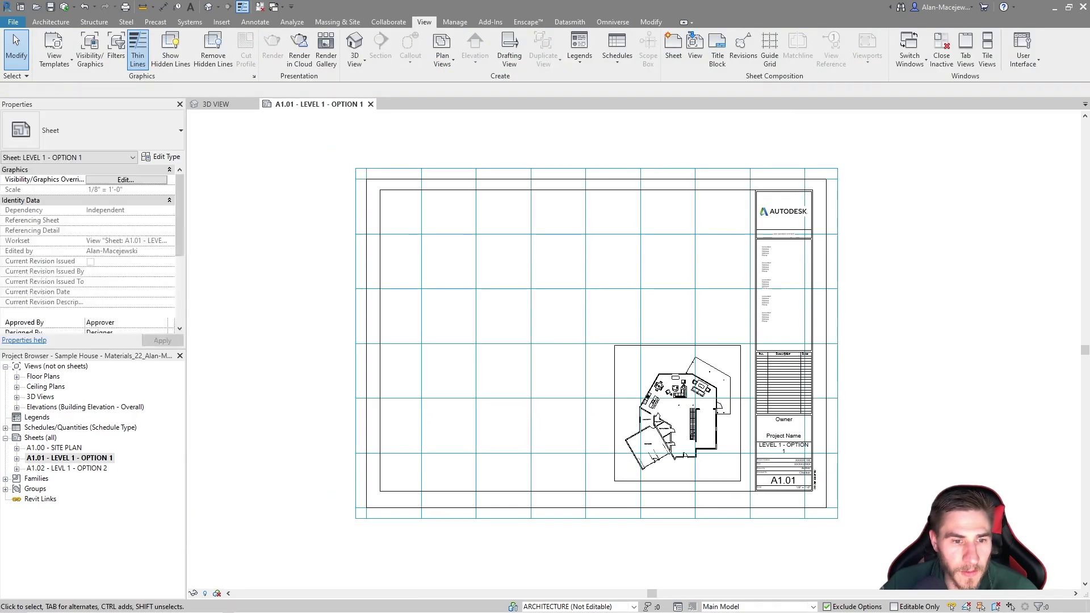
double_click(72, 468)
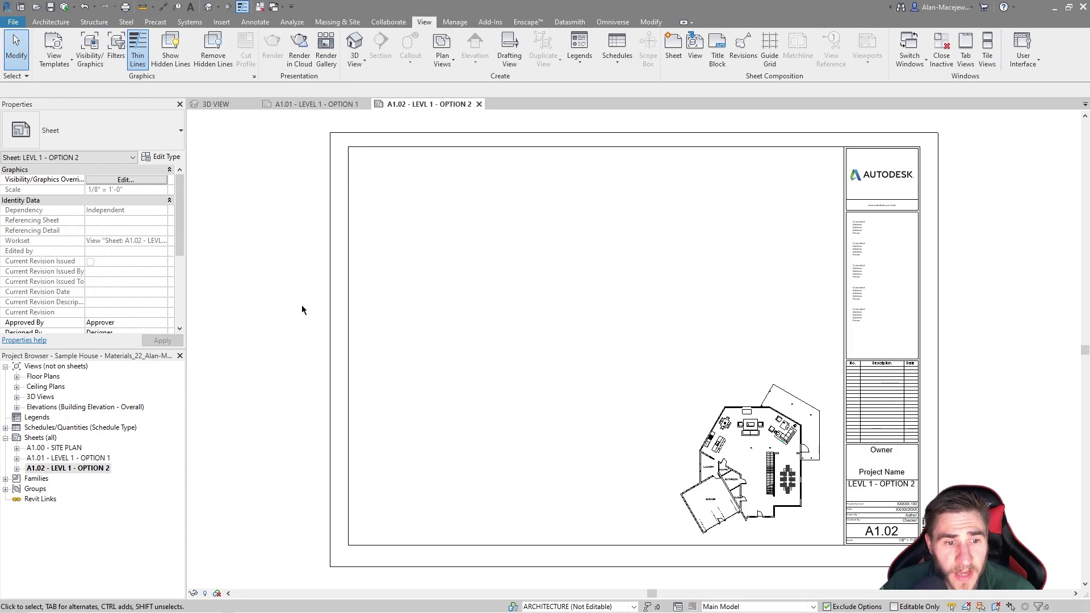
click(769, 50)
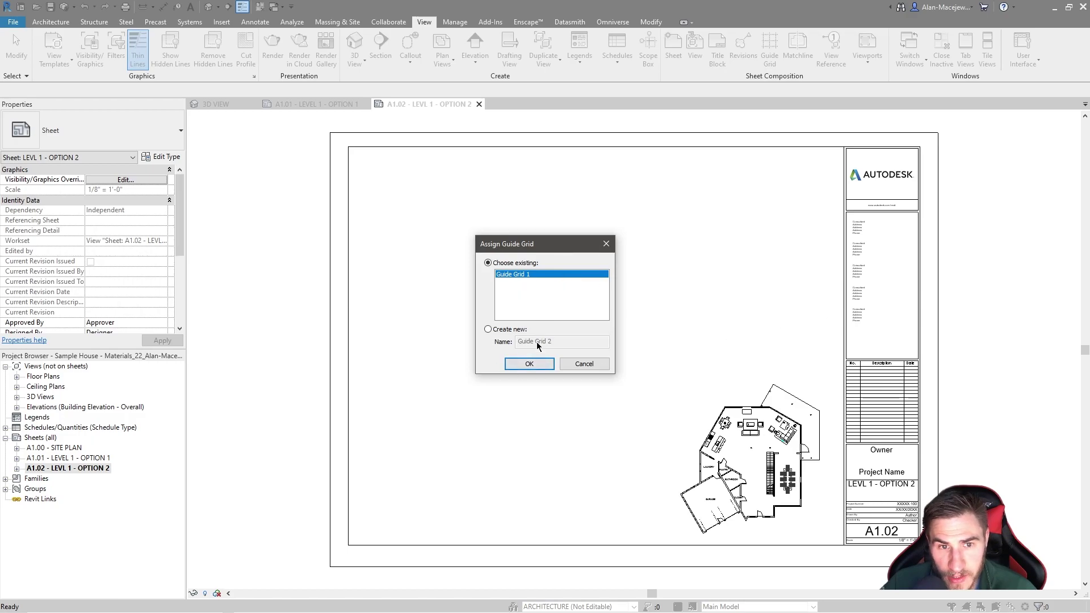
click(536, 365)
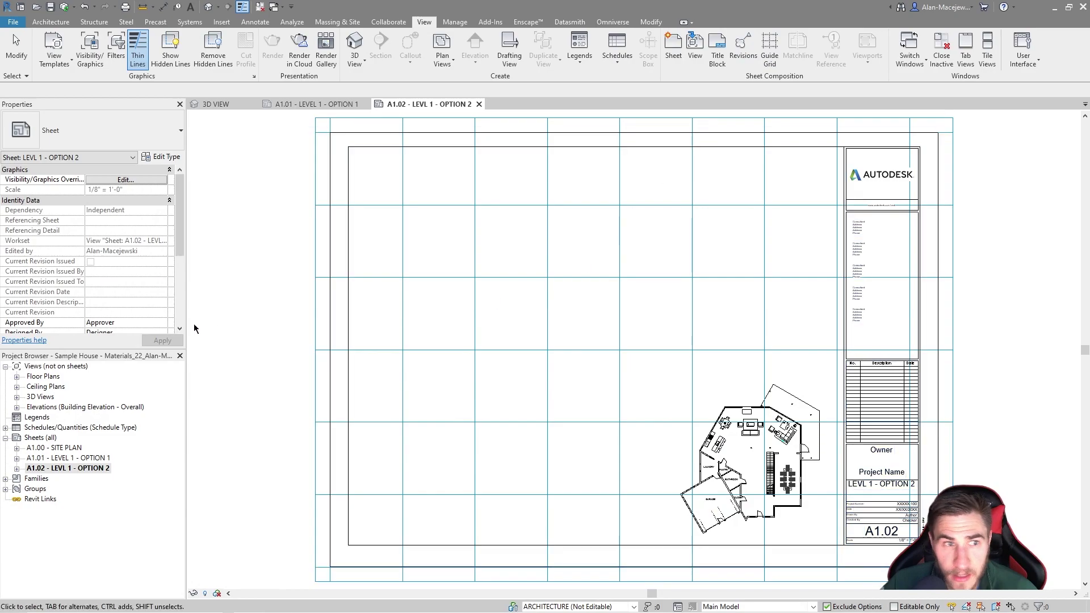
click(302, 104)
Change the guide grid's Guide Spacing to 2" on sheet A1.01.
click(356, 375)
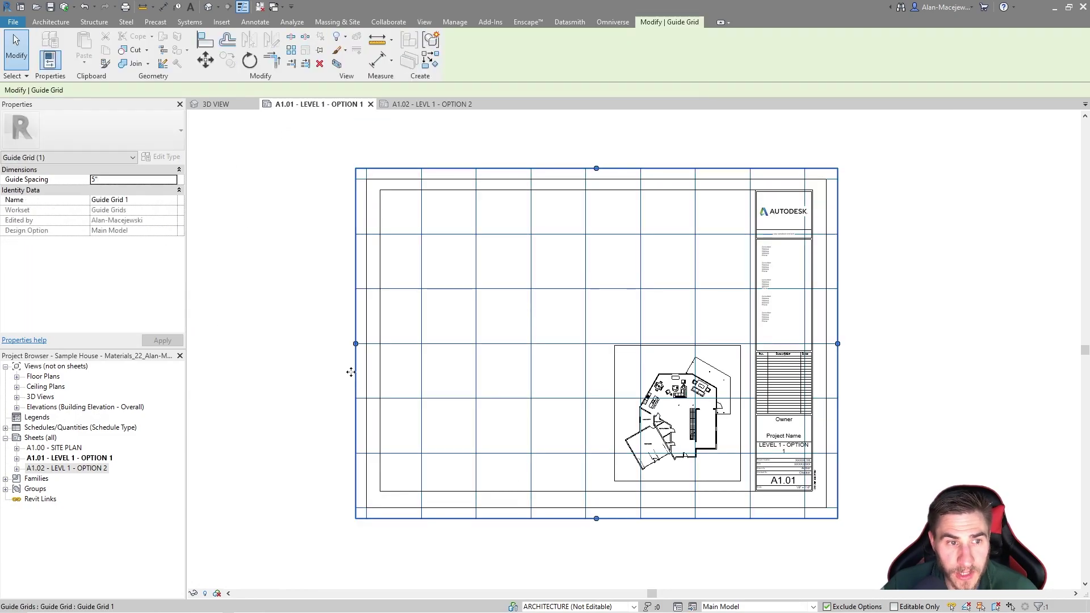
click(111, 179)
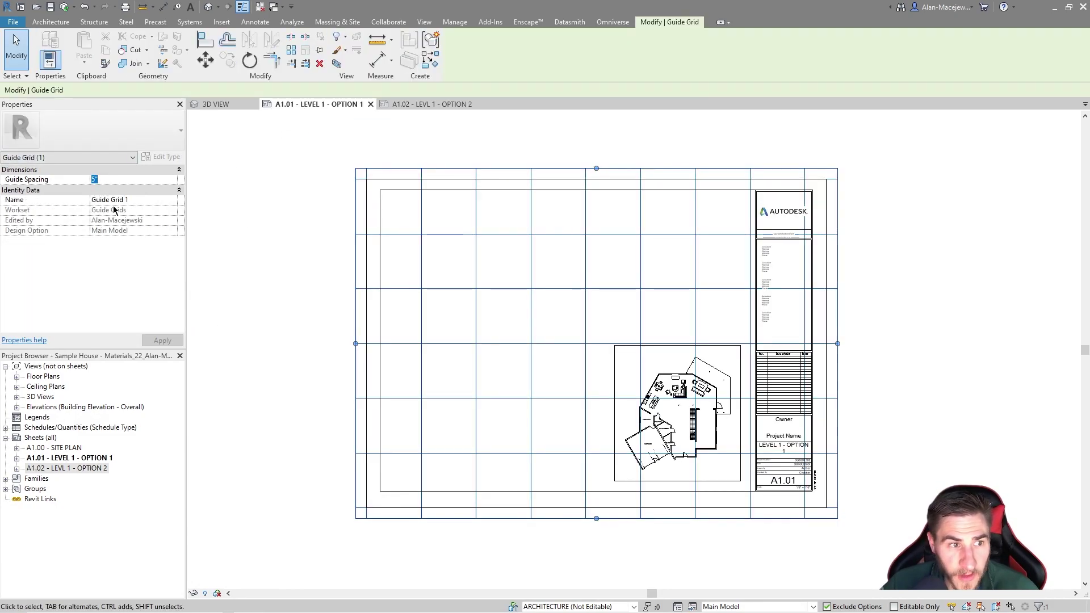
text(2")
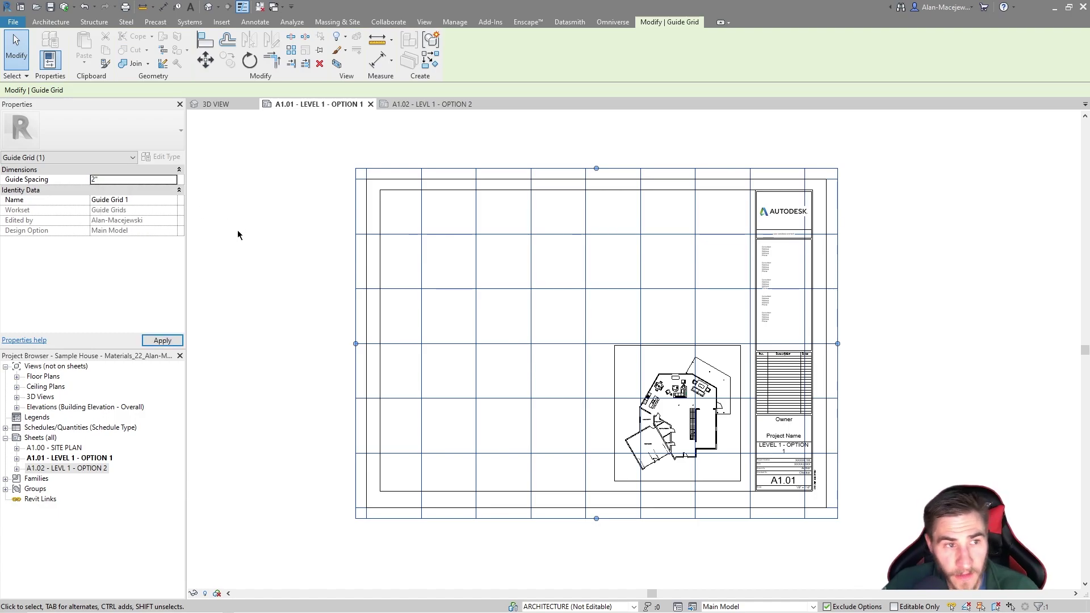
key(Return)
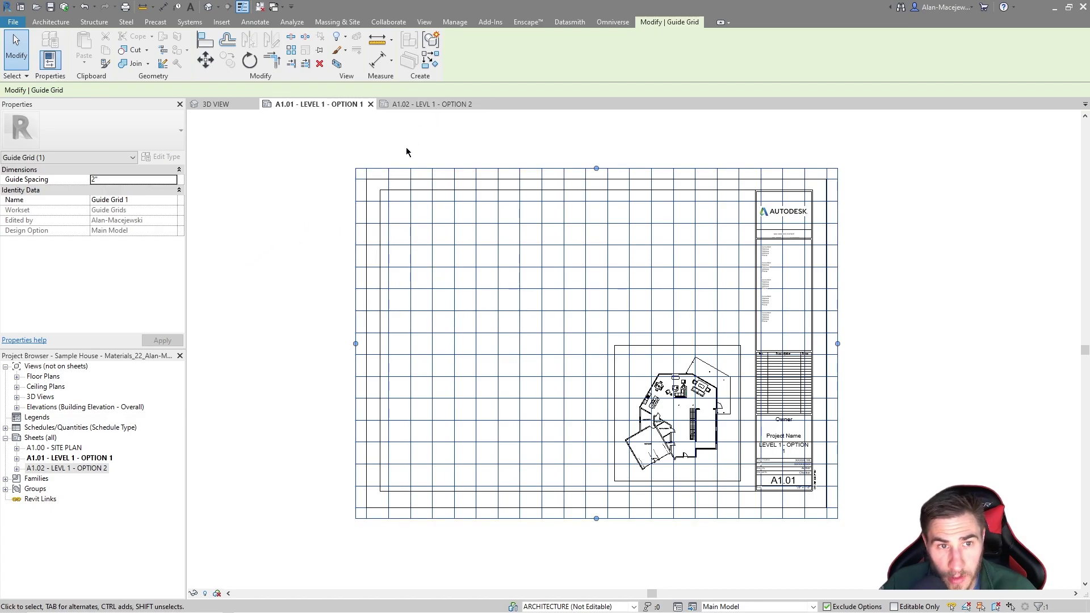
Check the denser 2" guide grid on sheet A1.02 by selecting it there.
click(416, 105)
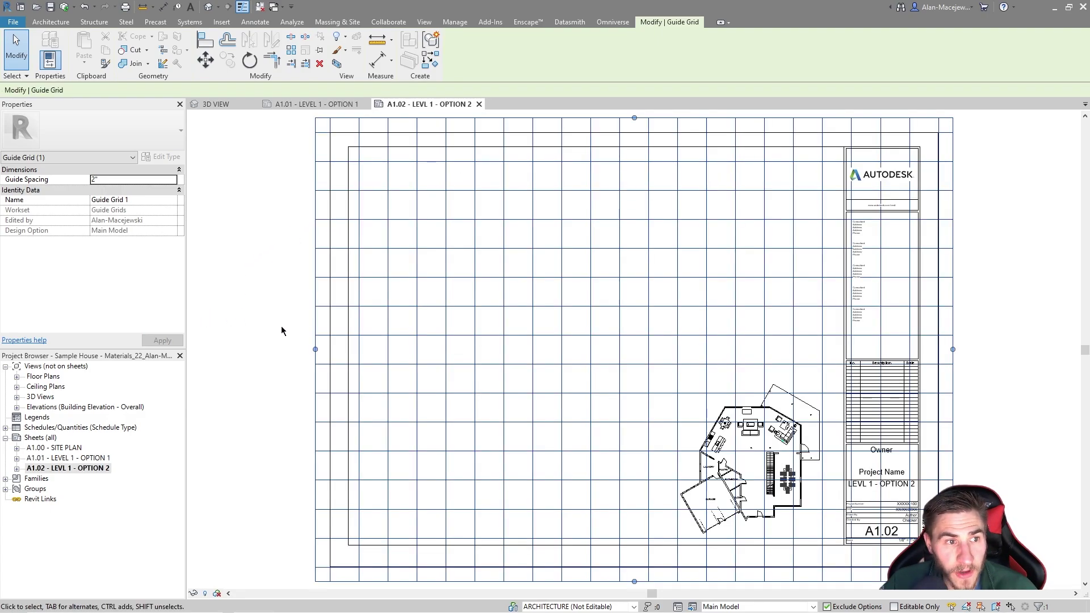
click(273, 221)
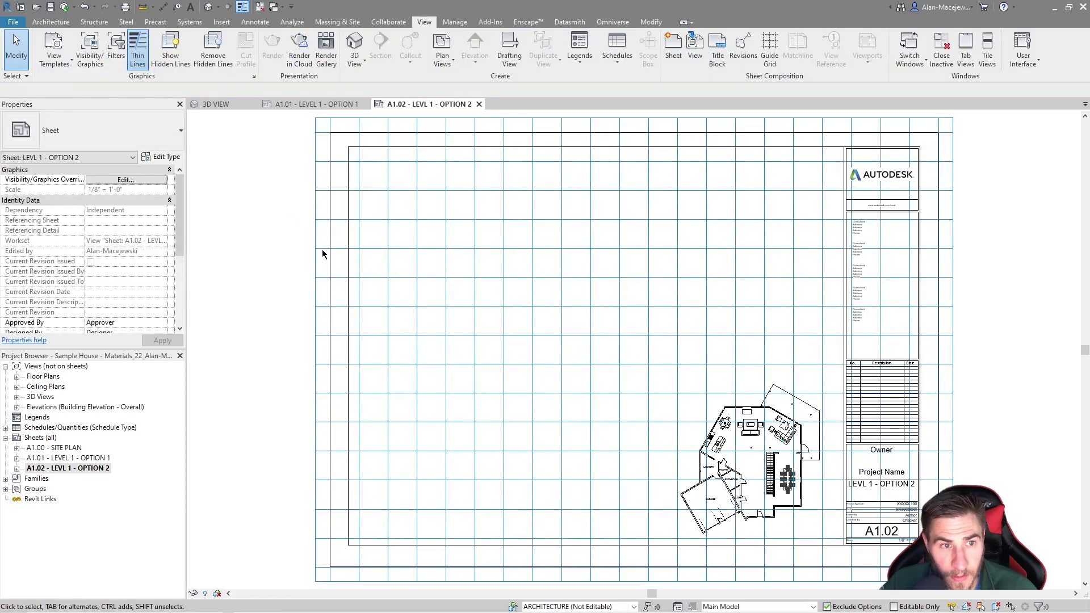
click(316, 253)
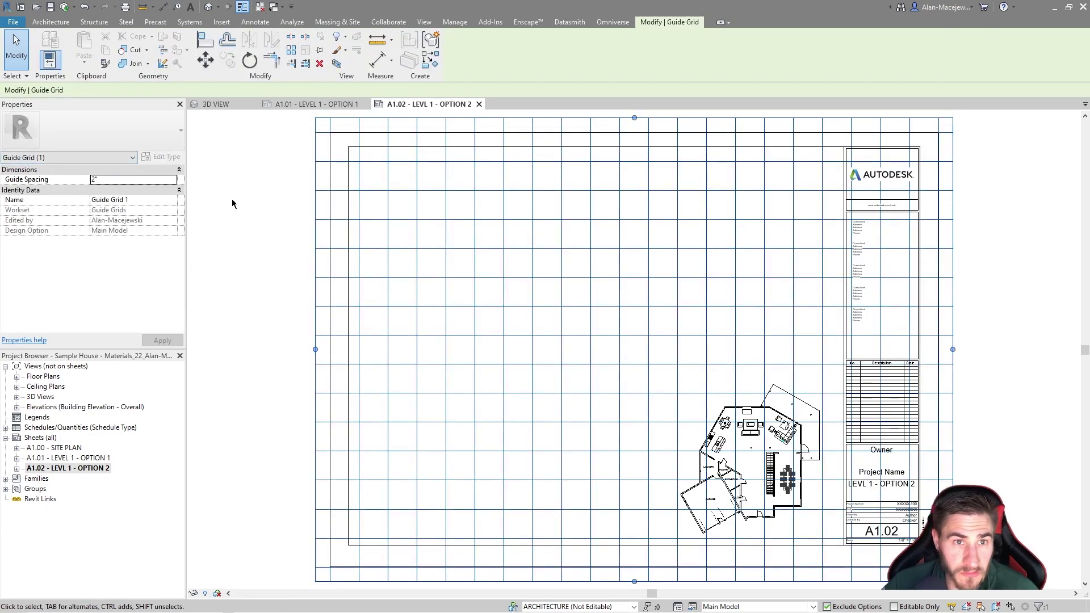
right_click(949, 284)
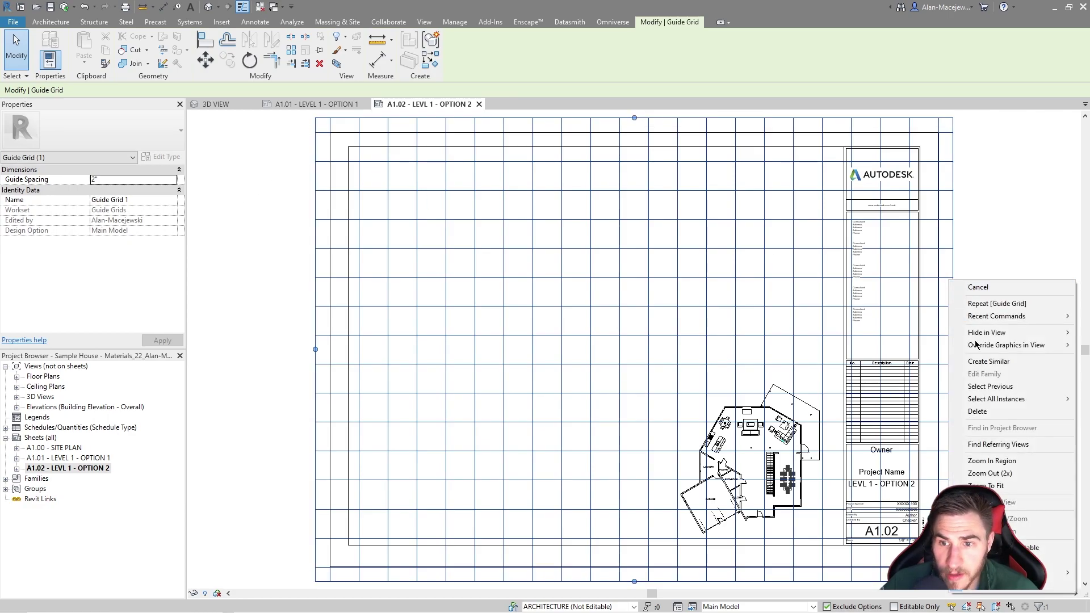
mouse_move(1001, 399)
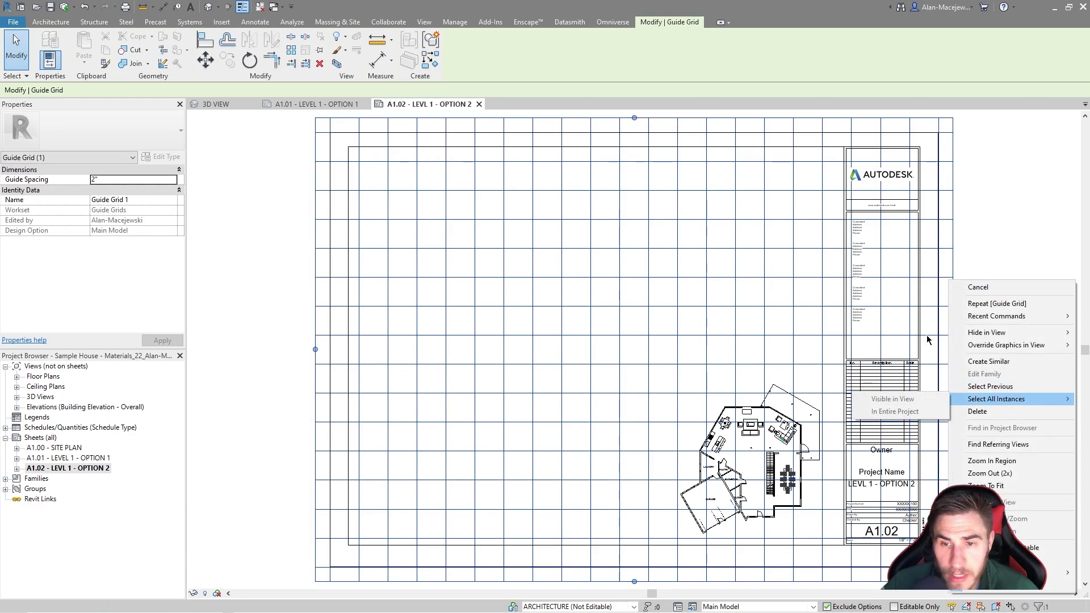
click(976, 245)
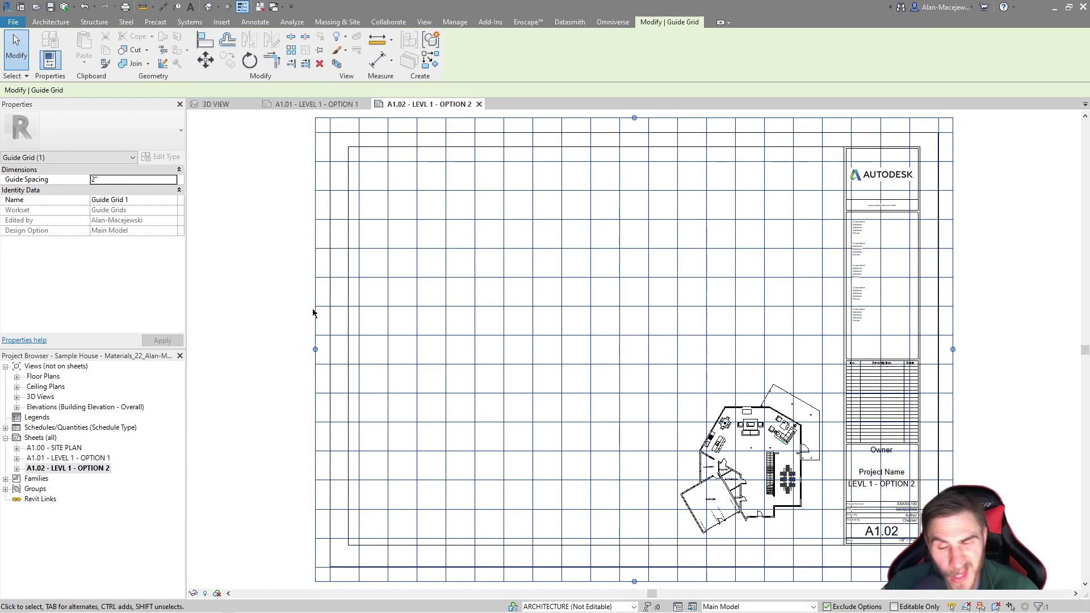
scroll(397, 335, down, 3)
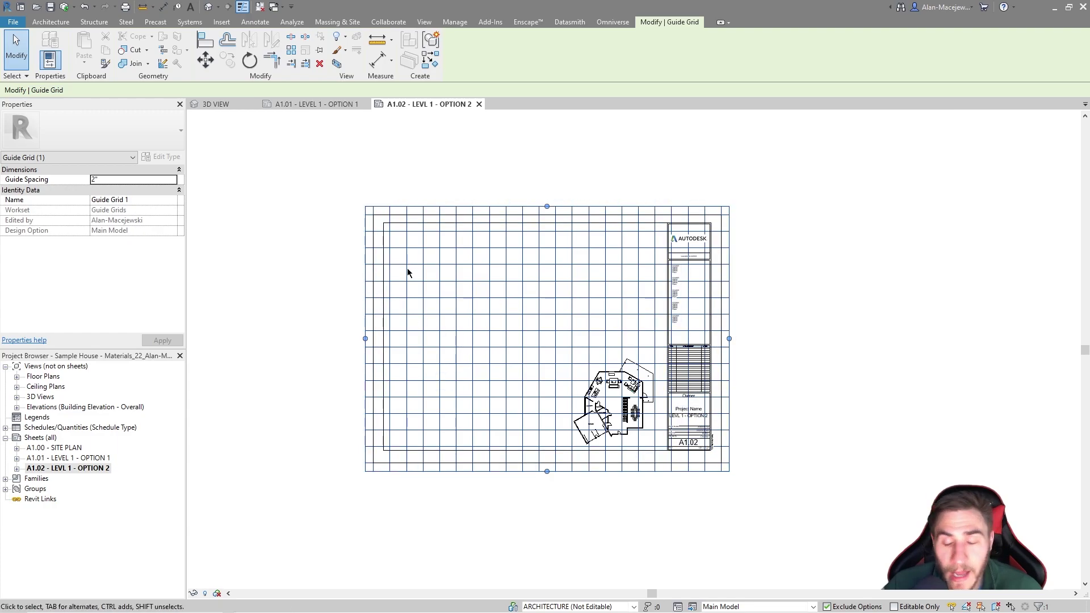
scroll(406, 268, up, 2)
Shrink the guide grid by pulling in its left and bottom edges, then move it to A1.01's upper-left corner.
middle_drag(584, 361, 526, 362)
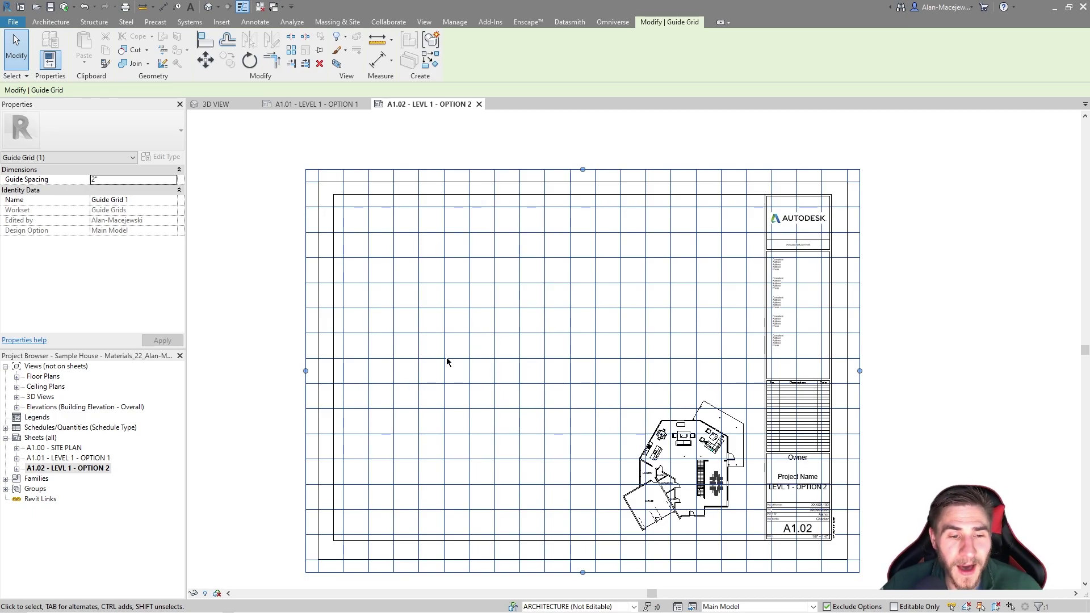
scroll(447, 361, down, 1)
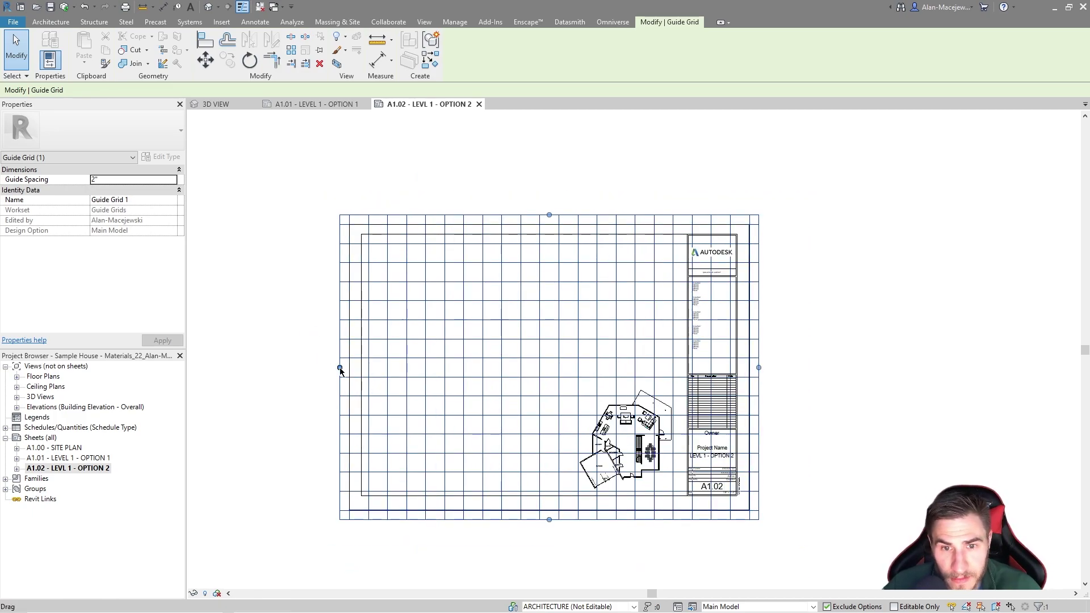
key(ctrl+z)
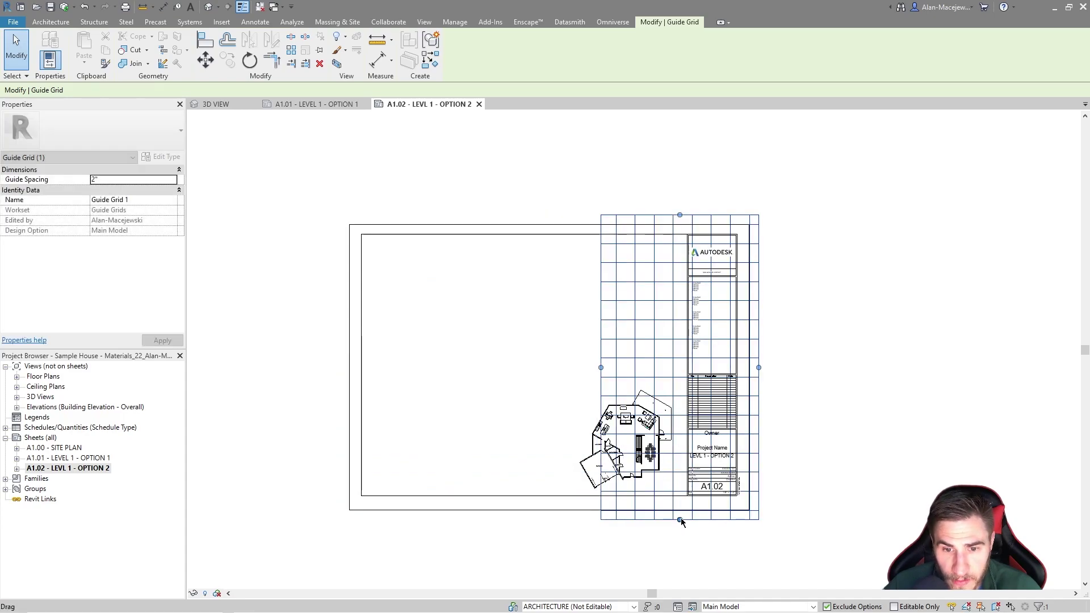
key(ctrl+z)
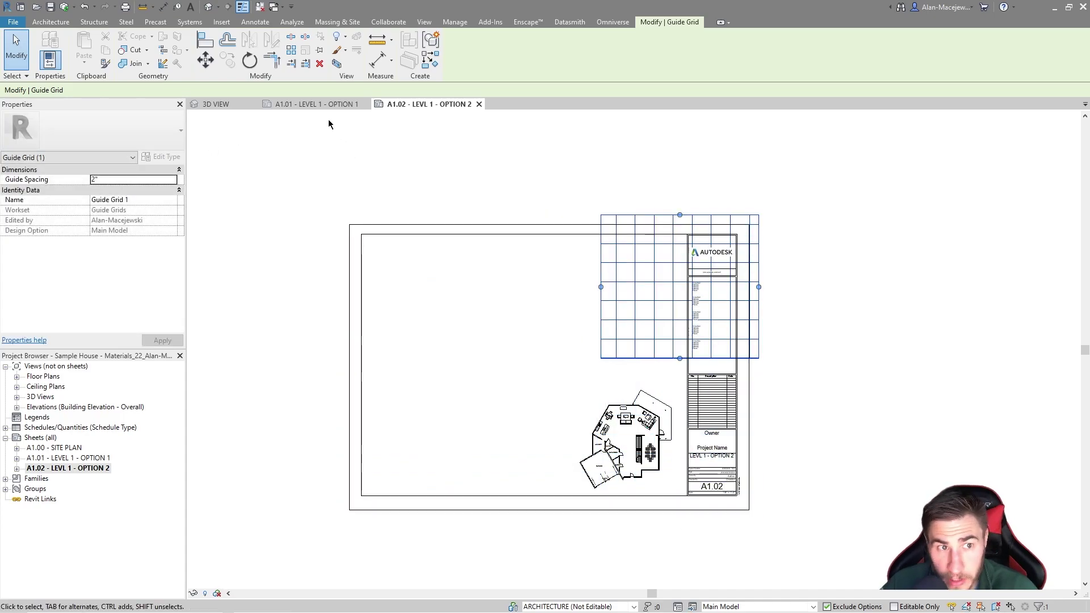
click(318, 104)
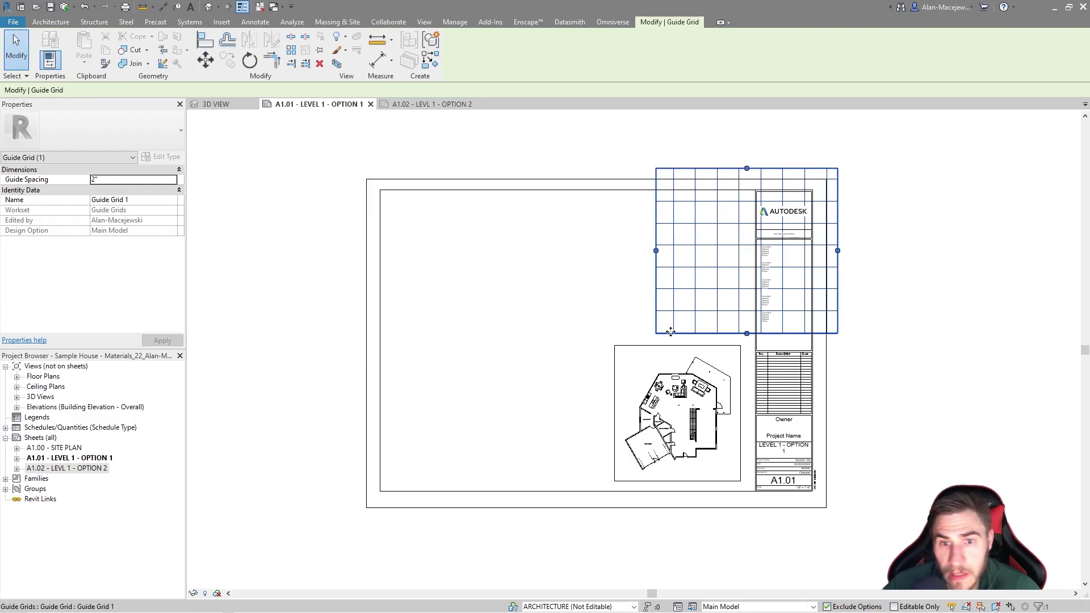
drag(437, 352, 396, 352)
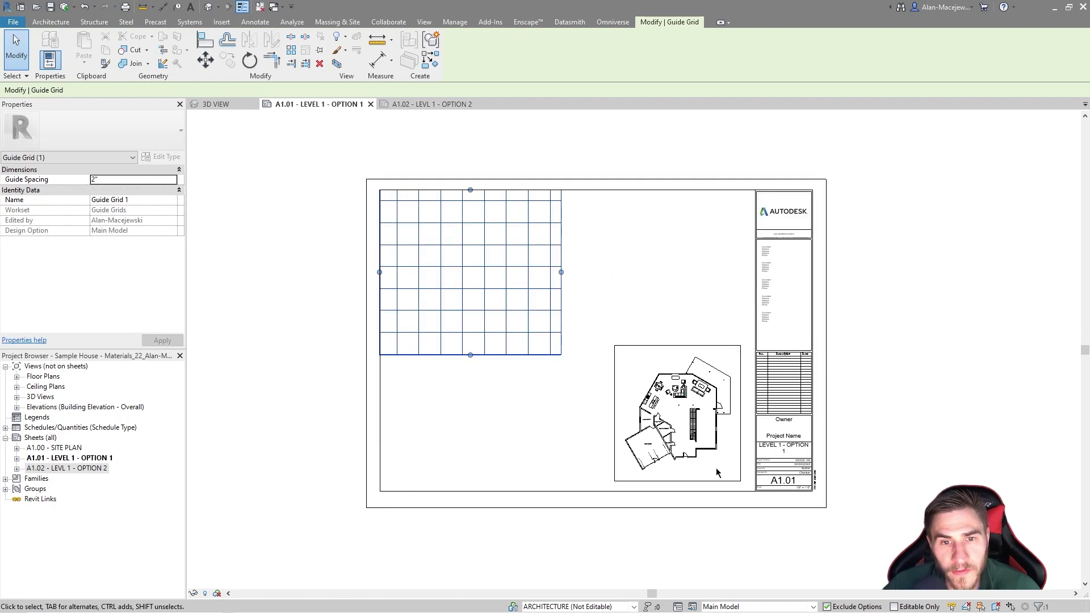
key(Escape)
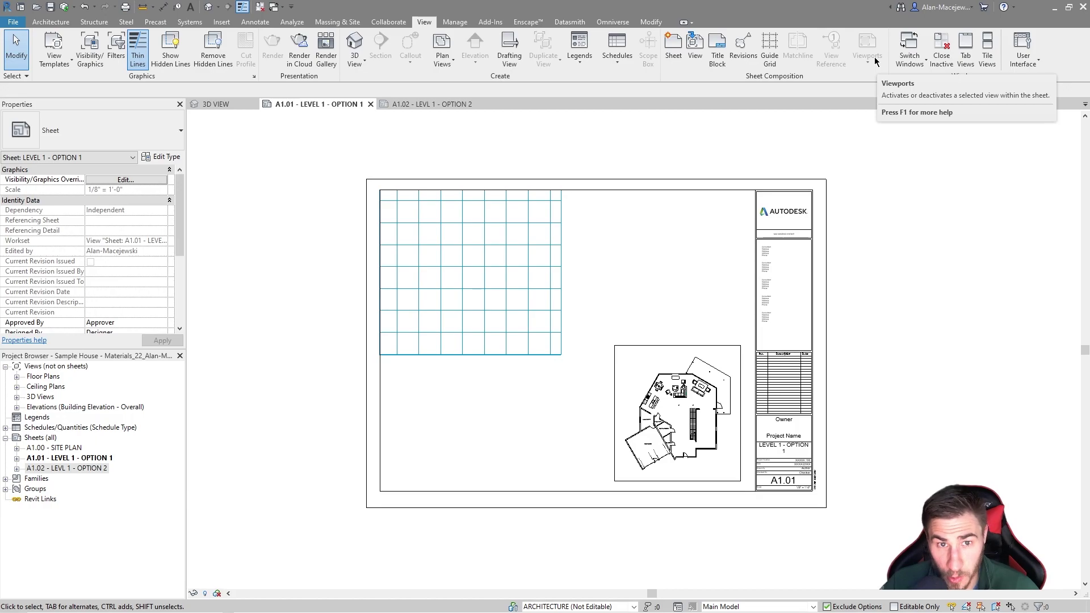
click(516, 220)
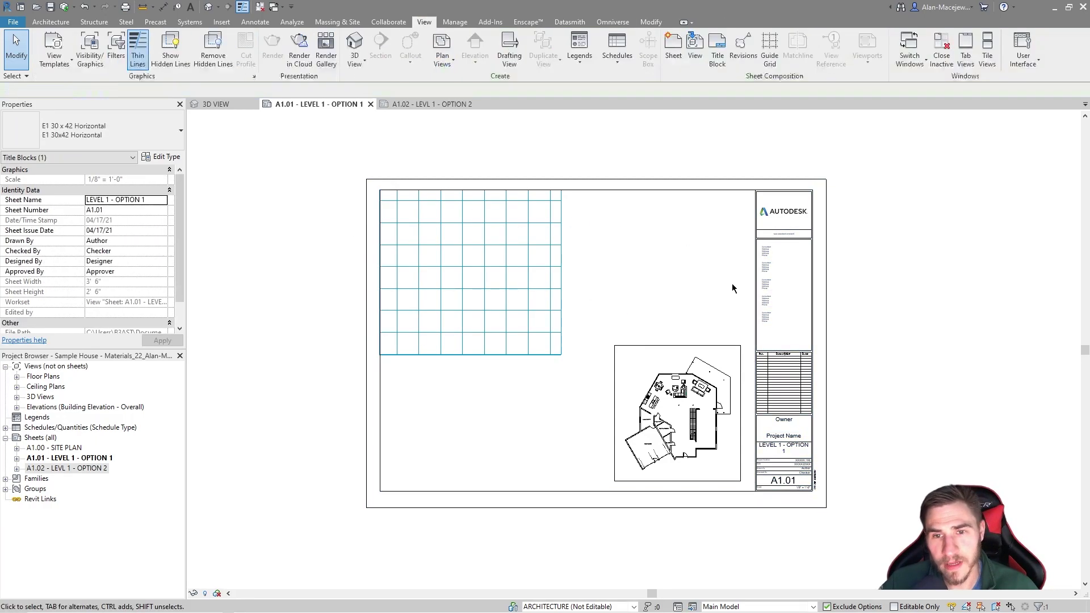
key(Escape)
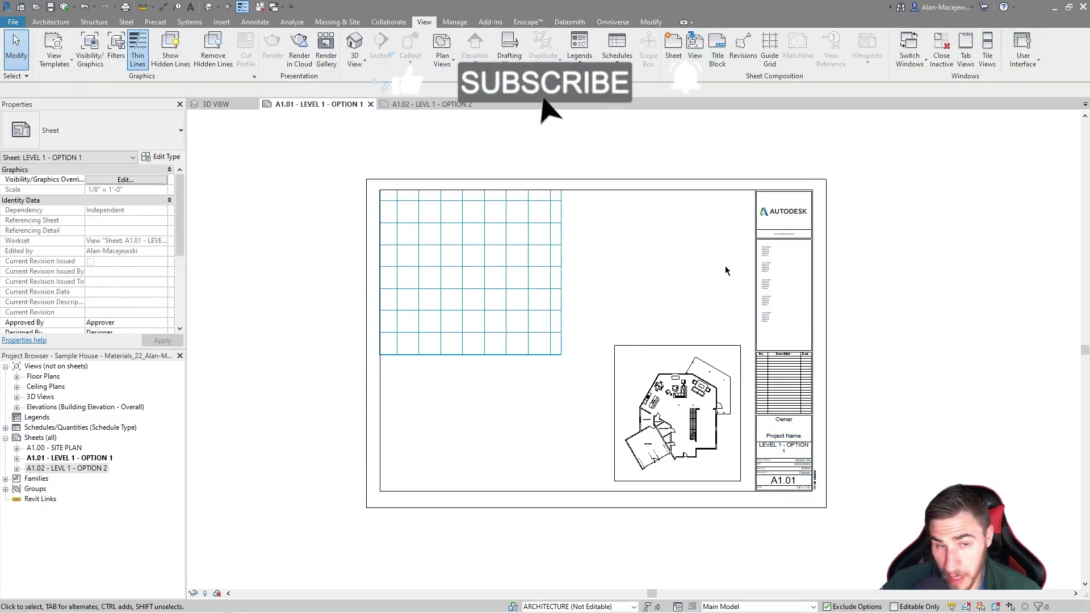